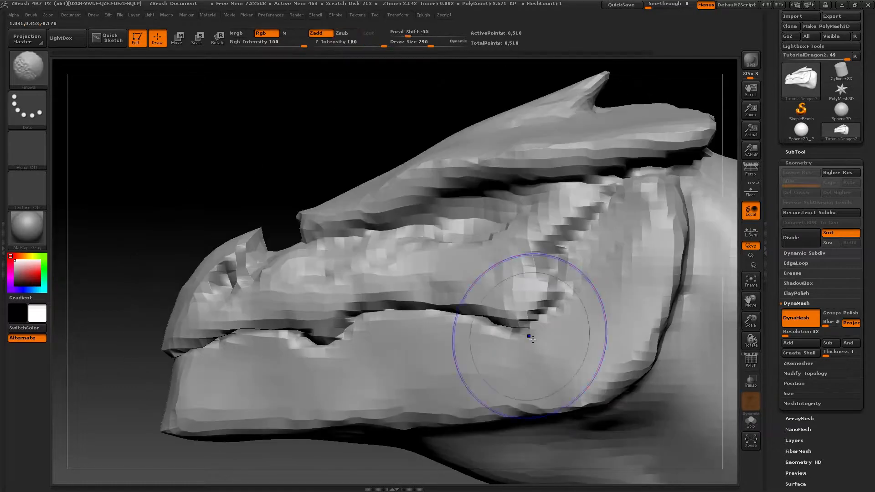
- Collapse the Geometry settings and open the dragon head's SubTool list
mouse_move(602, 334)
right_down()
mouse_move(489, 320)
mouse_move(481, 299)
mouse_move(560, 323)
mouse_move(478, 315)
right_up()
mouse_move(528, 326)
ctrl+right_down()
mouse_move(529, 308)
mouse_move(508, 322)
mouse_move(524, 341)
mouse_move(519, 306)
ctrl+right_up()
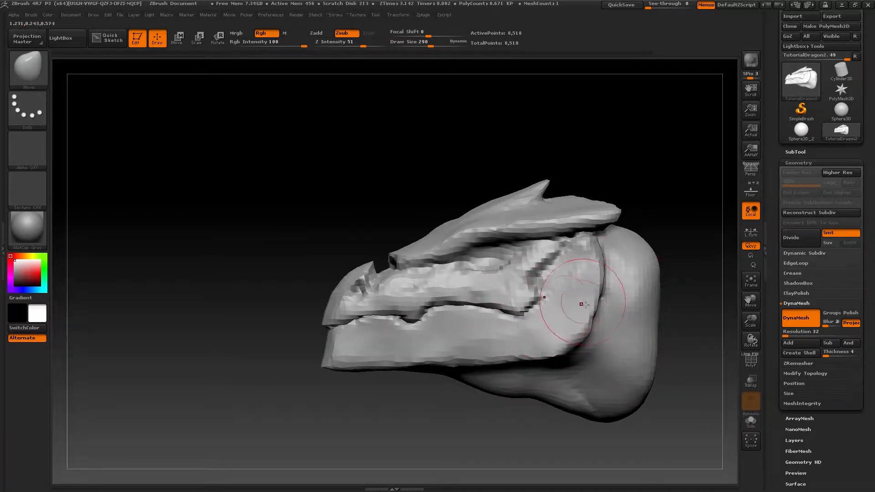
click(799, 163)
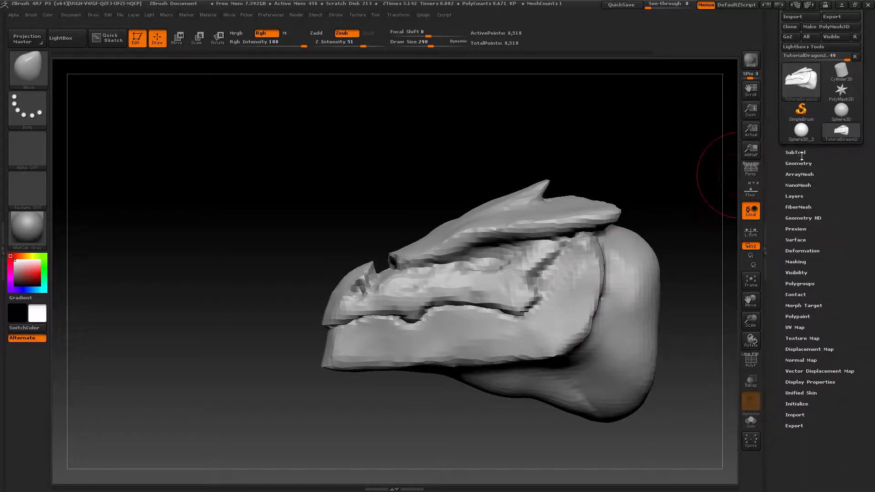
scroll(842, 166, up, 2)
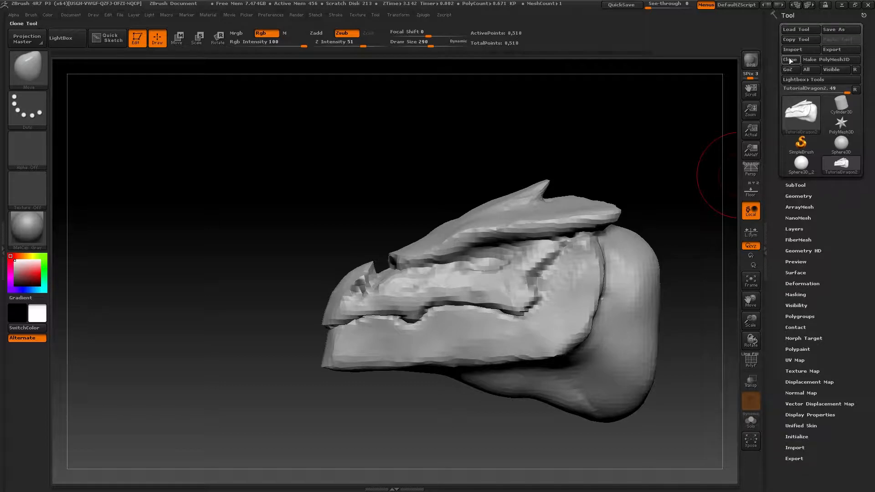
click(799, 186)
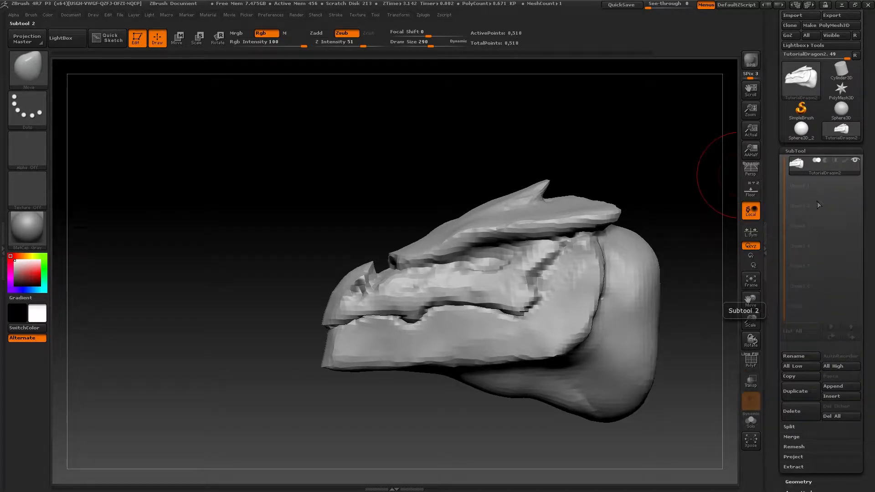
mouse_move(815, 172)
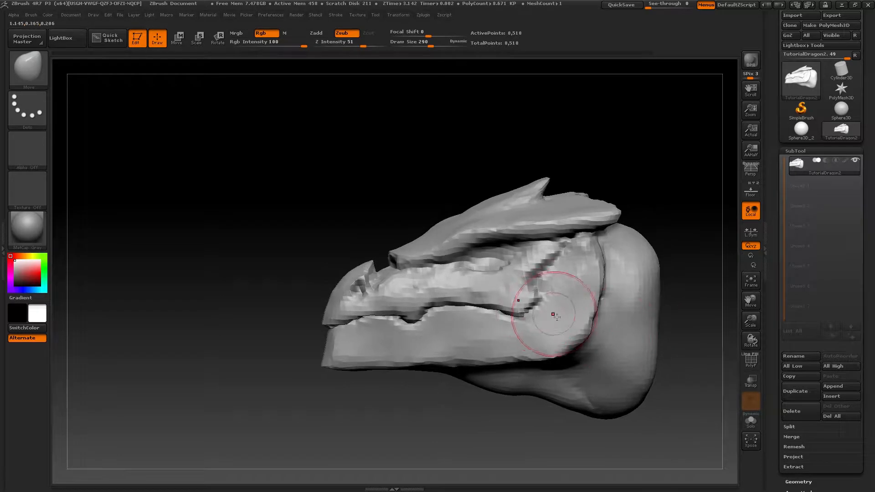
alt+right_drag(536, 300, 570, 300)
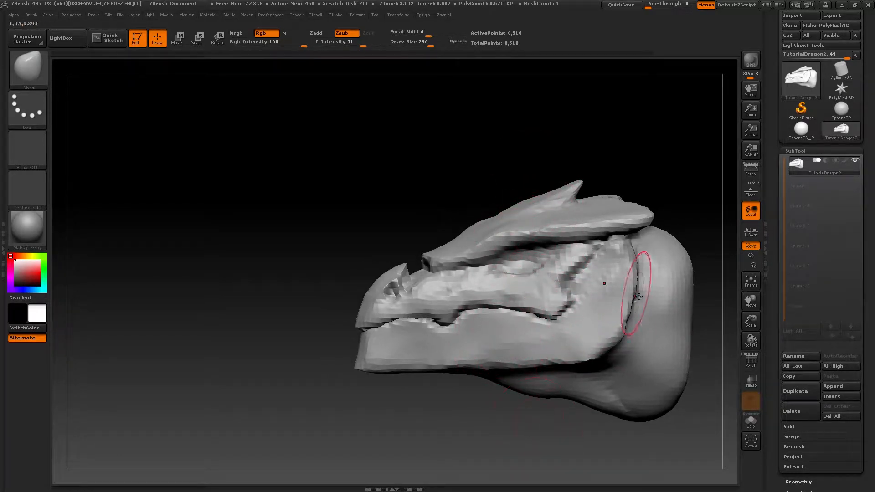
mouse_move(586, 284)
right_down()
mouse_move(572, 305)
mouse_move(587, 300)
mouse_move(561, 300)
right_up()
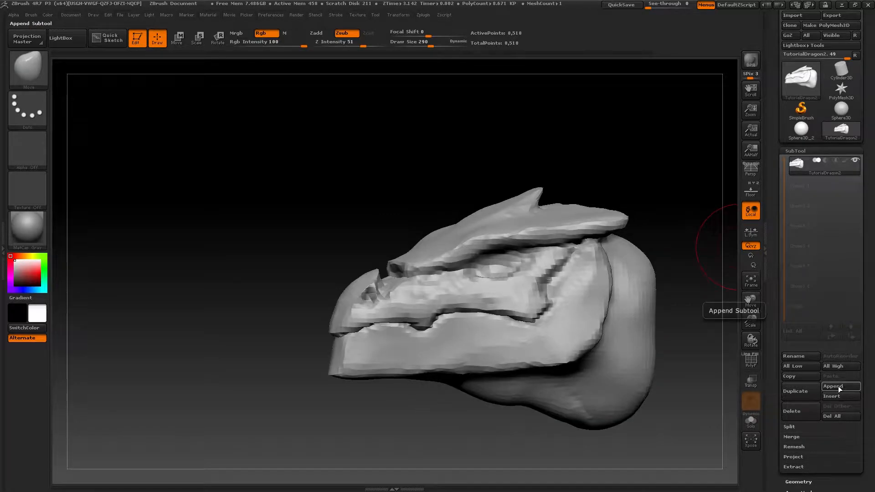
- Append the Sphere3D_2 mesh to the dragon head as a second subtool
click(838, 387)
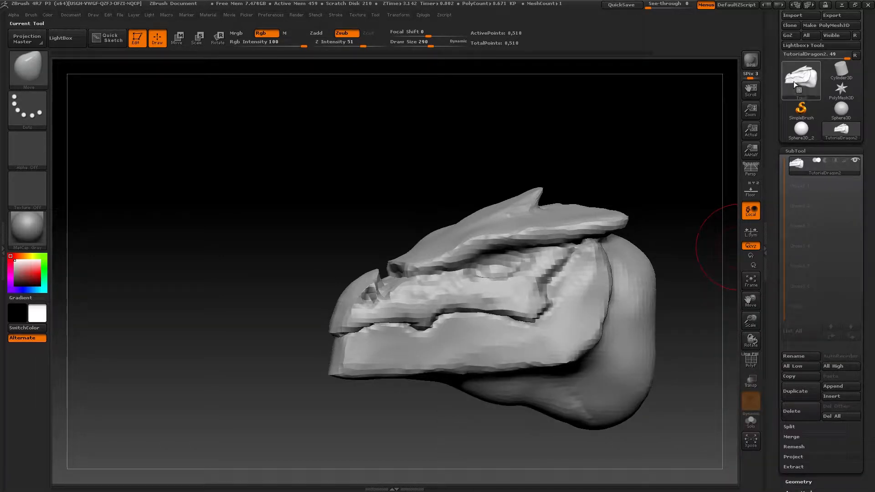
click(803, 78)
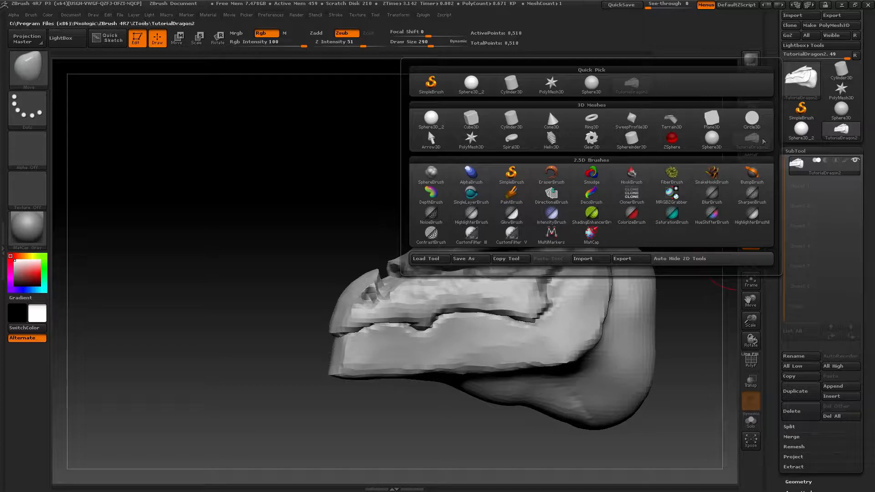
click(839, 386)
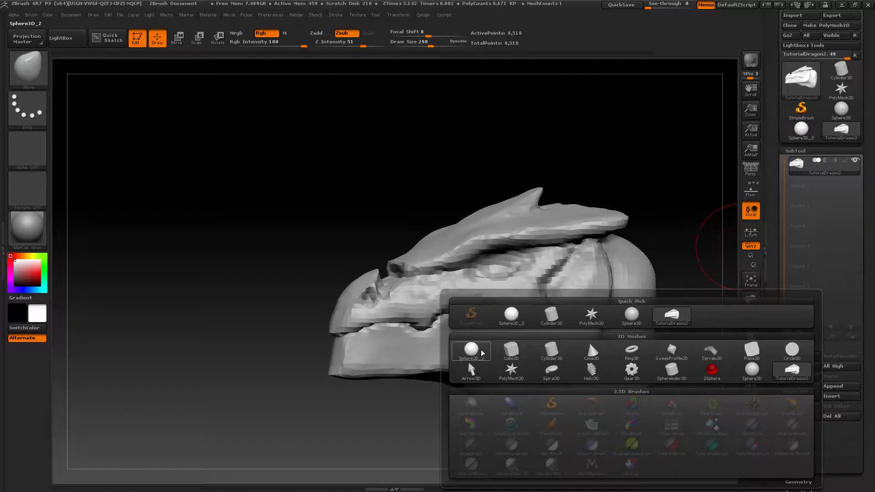
mouse_move(474, 352)
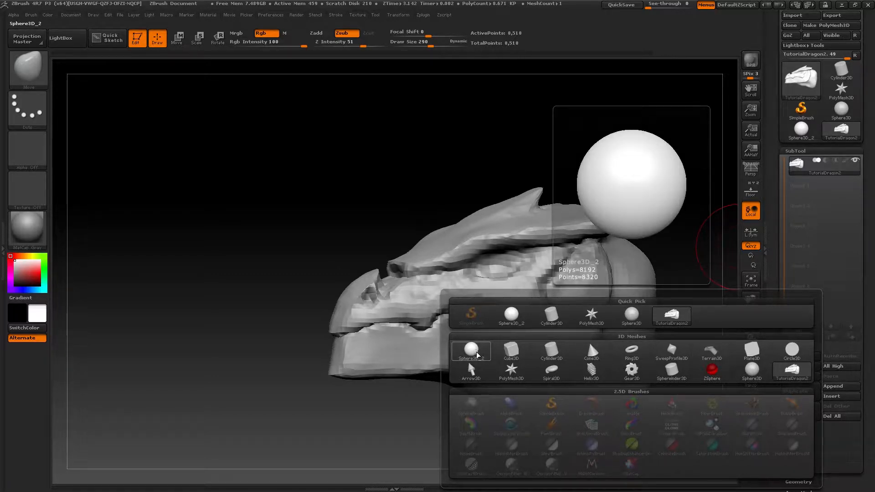
click(472, 358)
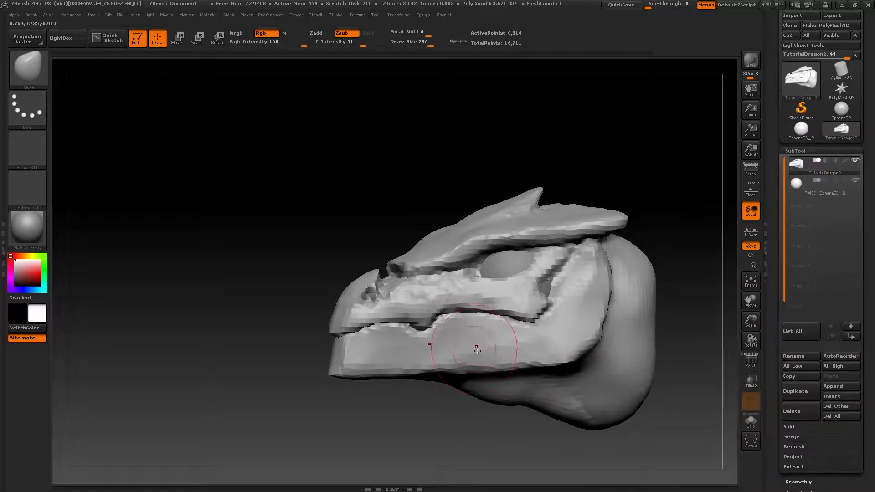
- Make the PM3D_Sphere3D_2 subtool active and try pulling the sphere toward the snout with the Move brush
right_drag(531, 315, 588, 312)
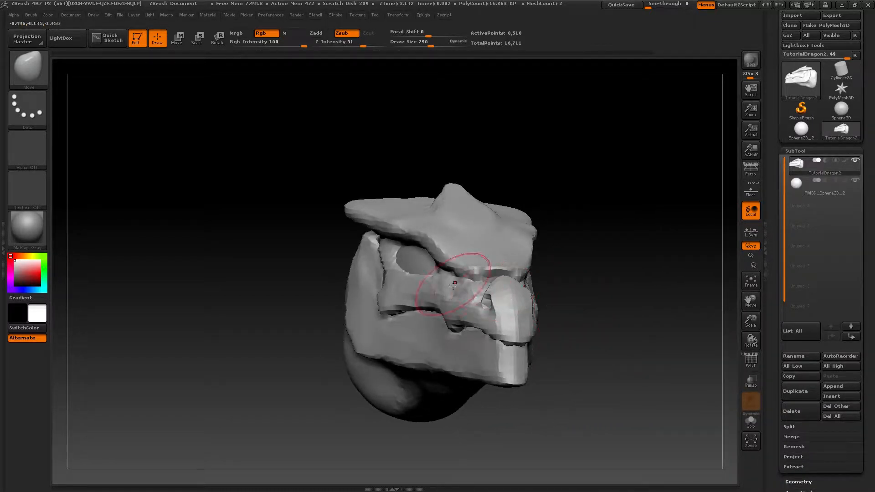
right_drag(448, 264, 376, 264)
right_drag(568, 285, 661, 225)
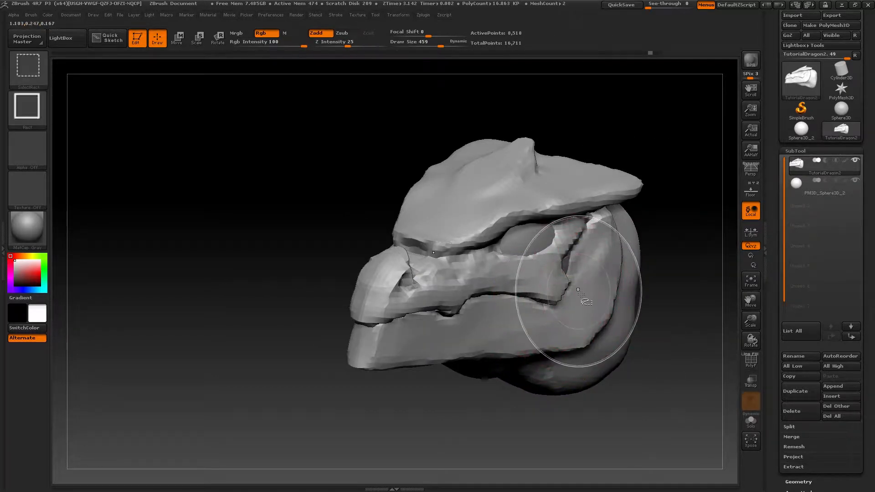
right_drag(604, 314, 586, 298)
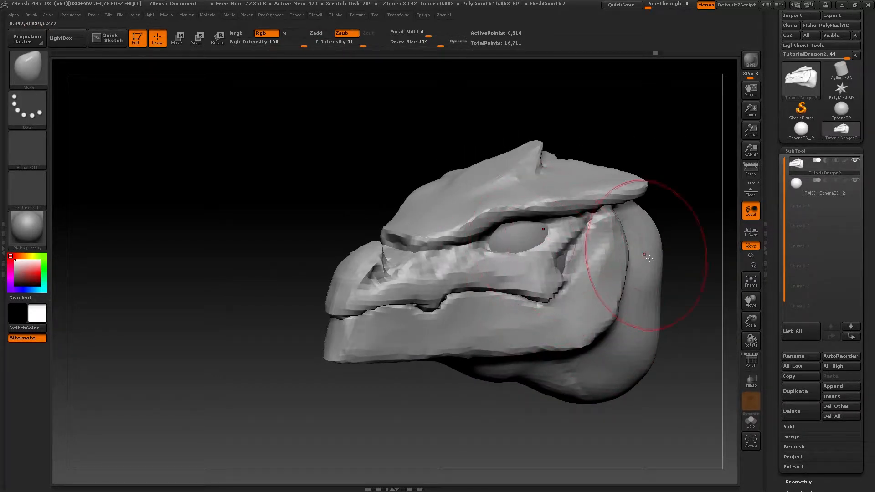
click(798, 191)
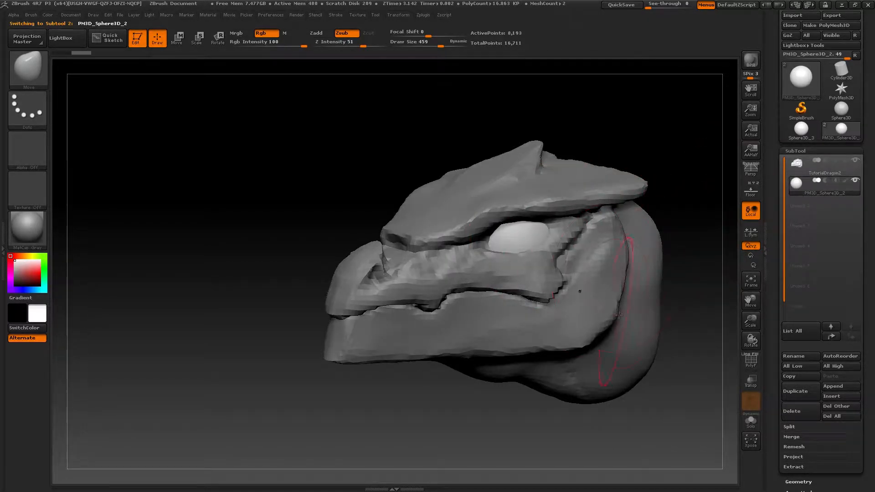
right_drag(614, 227, 518, 252)
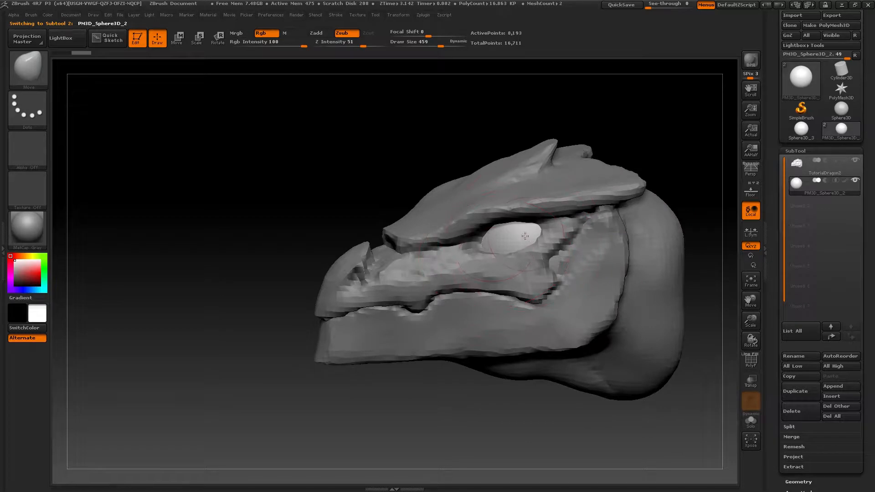
drag(538, 214, 532, 217)
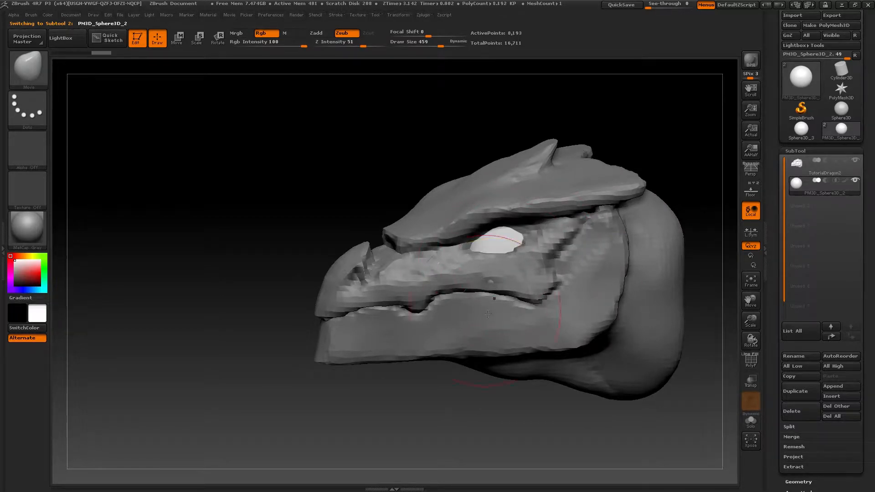
- Switch to the TutorialDragon2 subtool and back to the sphere by picking it in the eye opening
click(800, 174)
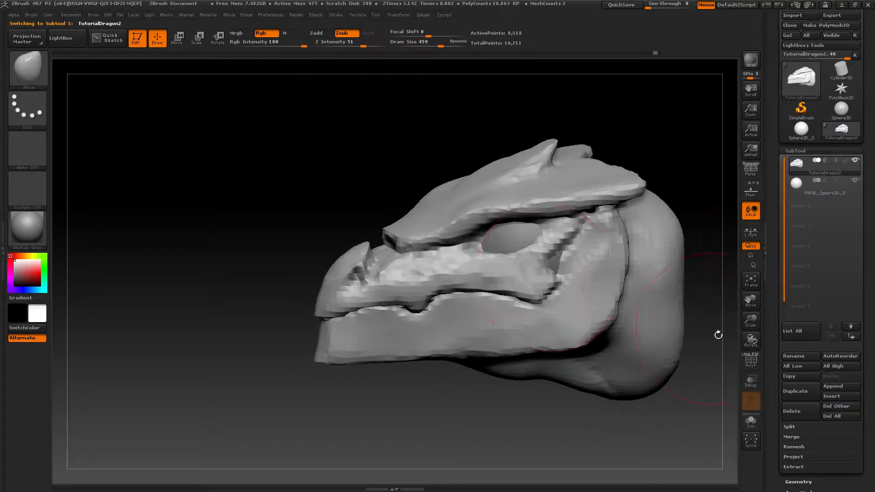
alt+click(515, 245)
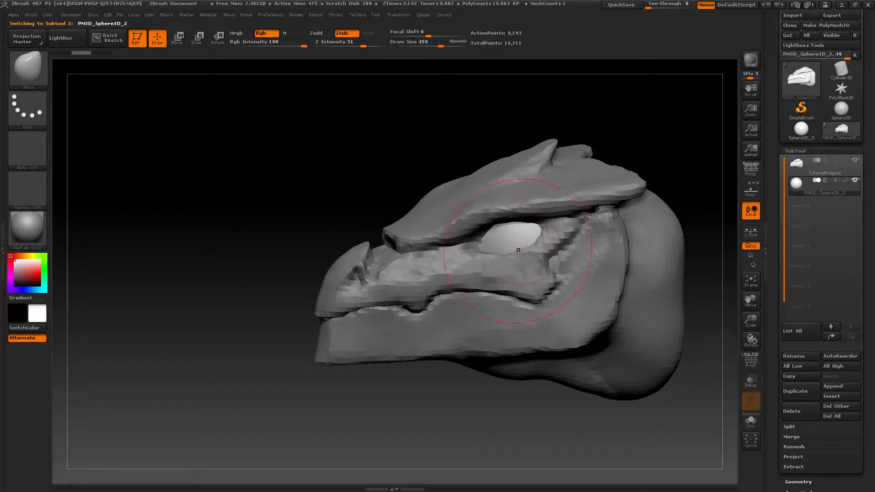
mouse_move(522, 254)
right_down()
mouse_move(573, 255)
mouse_move(520, 253)
mouse_move(527, 241)
right_up()
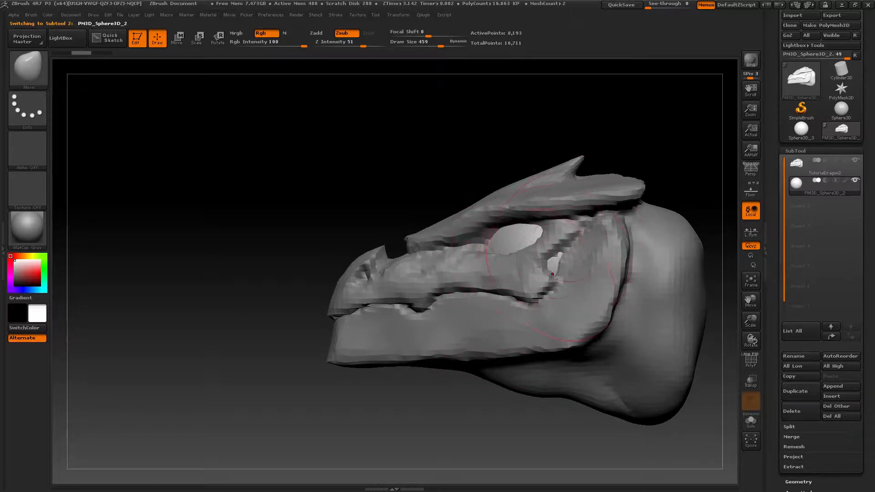
mouse_move(525, 277)
right_down()
mouse_move(560, 273)
mouse_move(523, 259)
right_up()
- Try to reposition the sphere with the Move brush at draw size 1000, and undo the strokes
key(s)
mouse_move(523, 260)
mouse_down()
mouse_move(555, 260)
mouse_move(543, 315)
mouse_move(555, 326)
mouse_up()
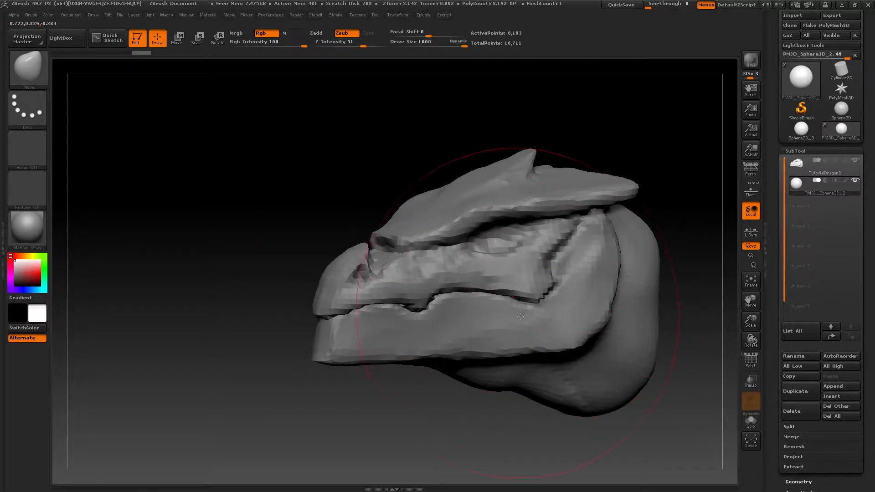
key(ctrl)
key(ctrl+z)
key(ctrl+z)
key(ctrl+z)
key(ctrl+z)
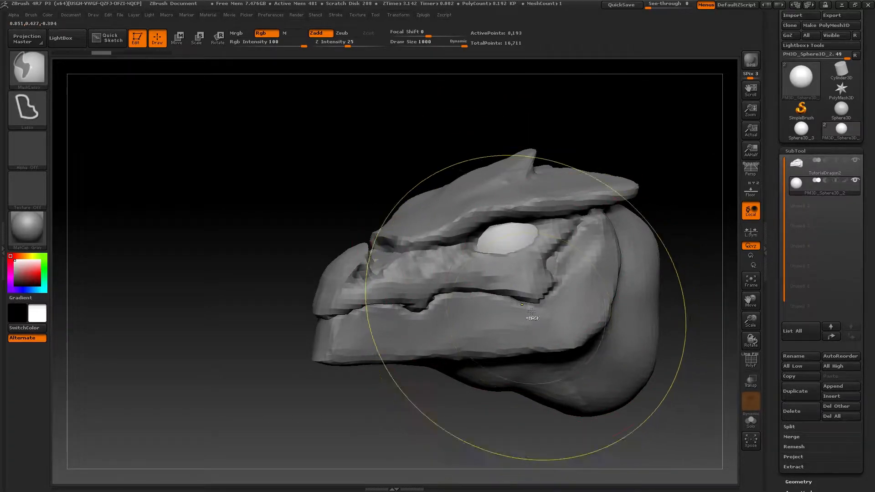
key(ctrl+z)
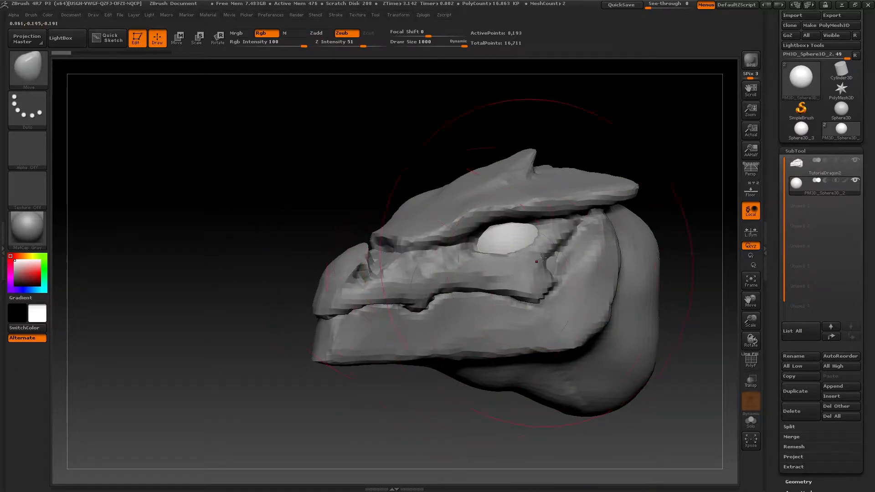
- Activate Scale and lay a nearly horizontal transpose line about 2.6 units long from the snout to the back of the head
mouse_move(529, 263)
right_down()
mouse_move(515, 298)
mouse_move(491, 298)
right_up()
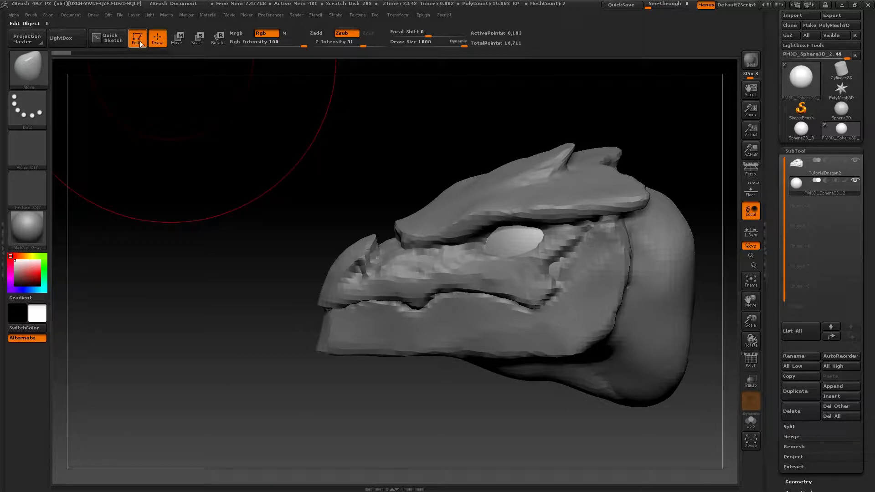
key(e)
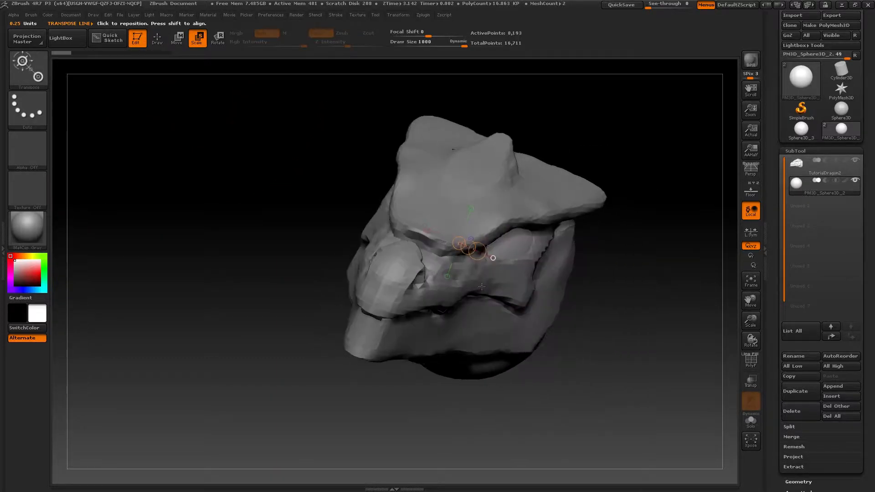
right_drag(481, 287, 477, 254)
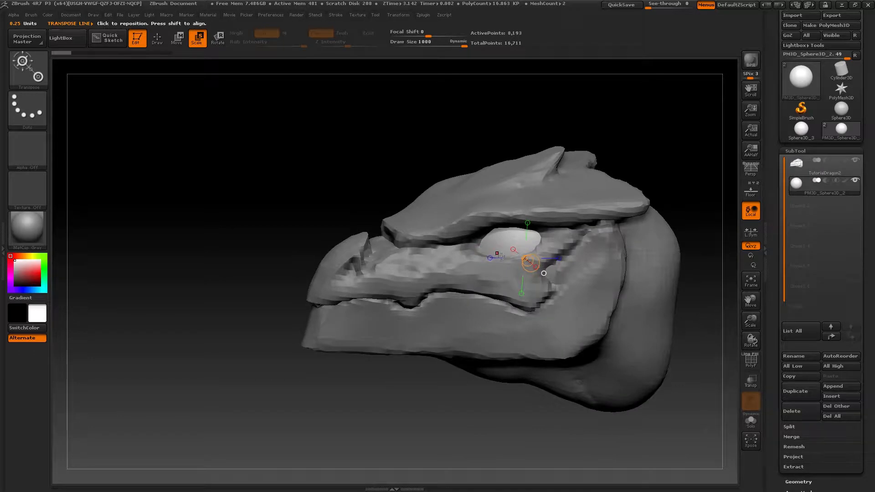
mouse_move(403, 318)
mouse_down()
mouse_move(415, 323)
mouse_move(679, 233)
mouse_move(438, 189)
mouse_move(449, 371)
mouse_move(566, 296)
mouse_move(465, 308)
mouse_move(629, 259)
mouse_up()
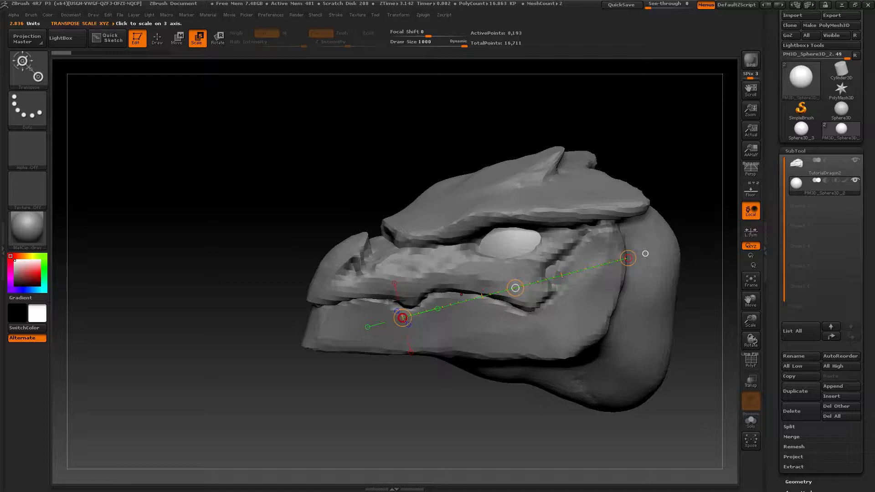
drag(432, 269, 459, 276)
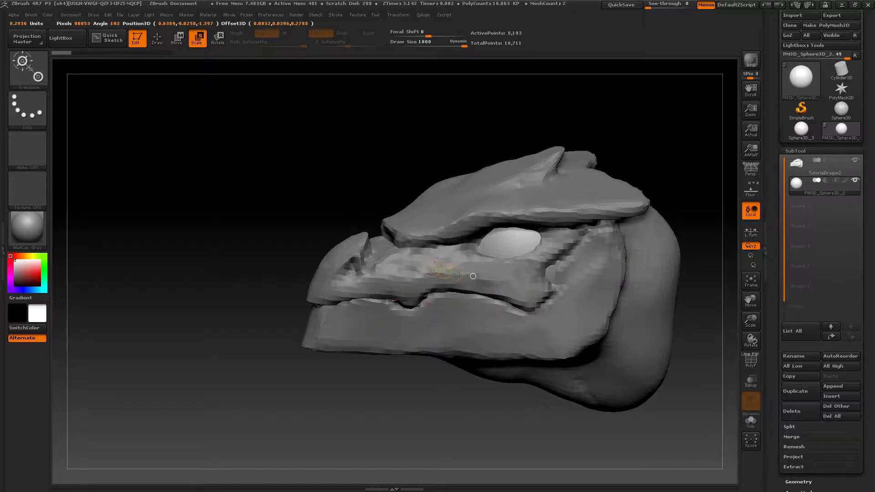
drag(640, 253, 645, 252)
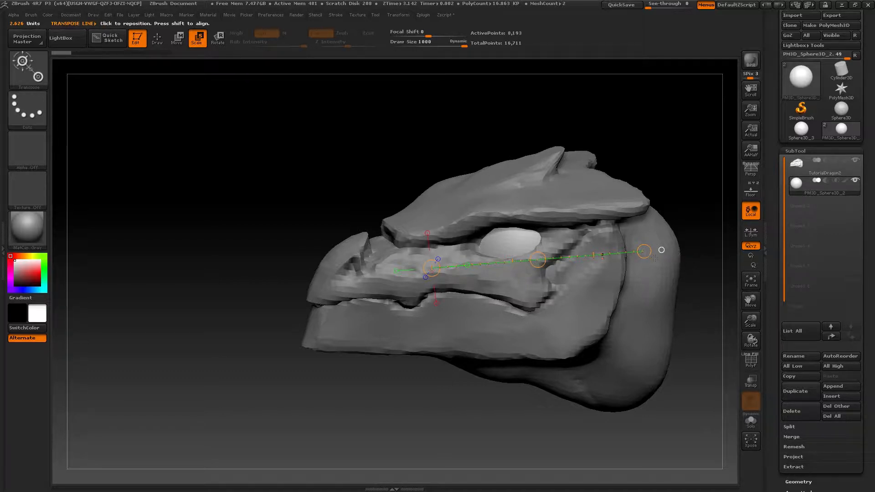
click(648, 256)
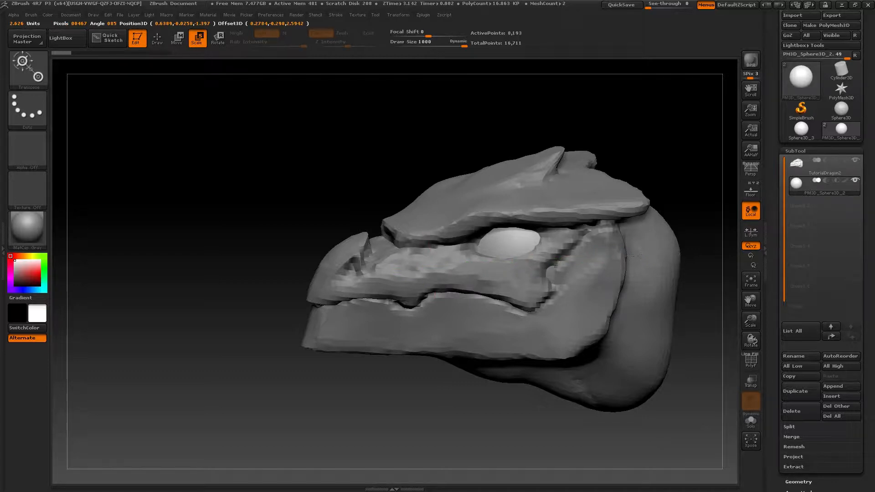
- Scale the sphere down uniformly along the transpose line to roughly eyeball size
drag(629, 256, 466, 273)
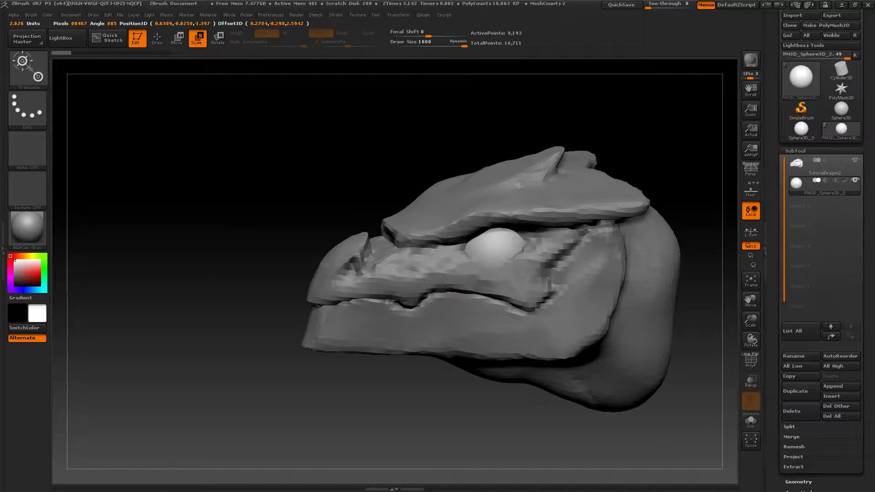
drag(411, 281, 422, 281)
drag(655, 255, 555, 270)
right_drag(507, 276, 481, 282)
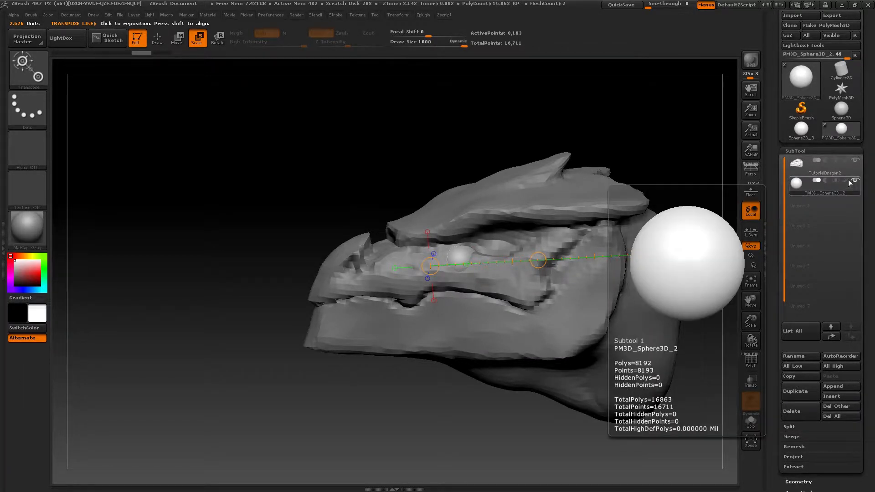
- Hide the TutorialDragon2 subtool to isolate the sphere
mouse_move(858, 165)
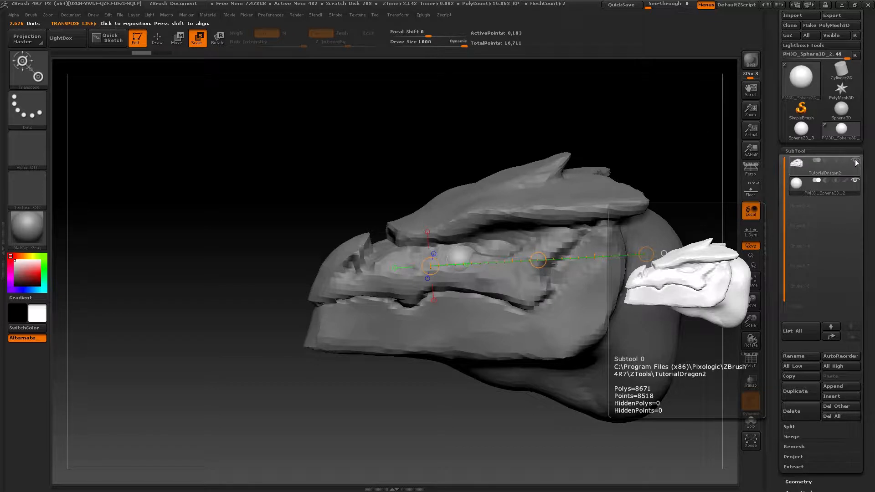
click(856, 163)
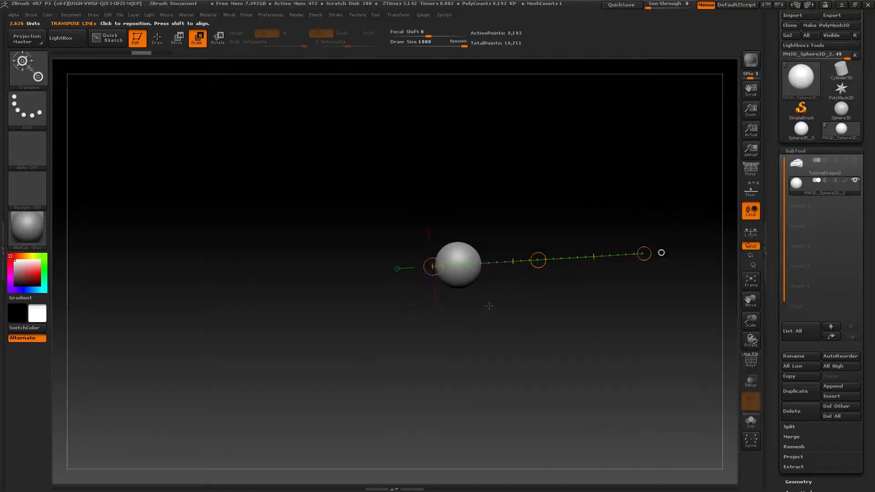
- Scale the isolated sphere up along the transpose line and lay a new transpose line across it
drag(492, 287, 555, 307)
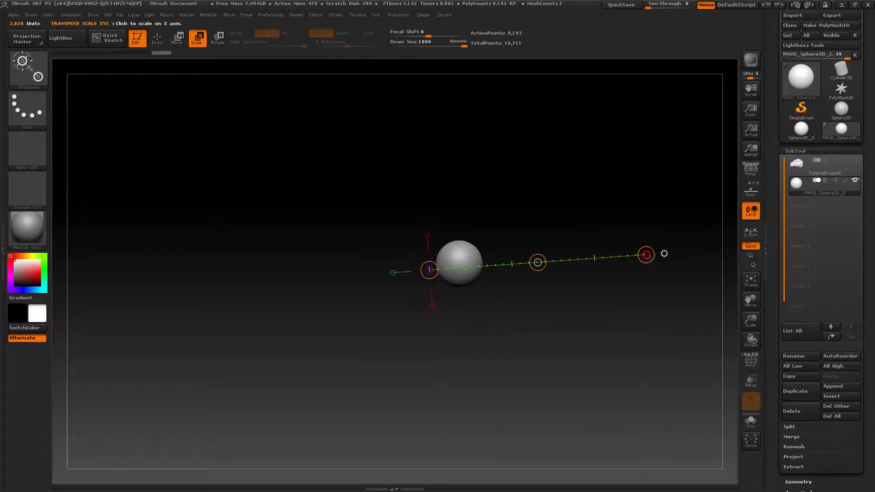
mouse_move(647, 254)
mouse_down()
mouse_move(706, 260)
mouse_move(638, 260)
mouse_move(711, 260)
mouse_move(582, 261)
mouse_move(648, 265)
mouse_up()
drag(440, 259, 544, 277)
mouse_move(459, 243)
mouse_down()
mouse_move(598, 271)
mouse_move(586, 272)
mouse_up()
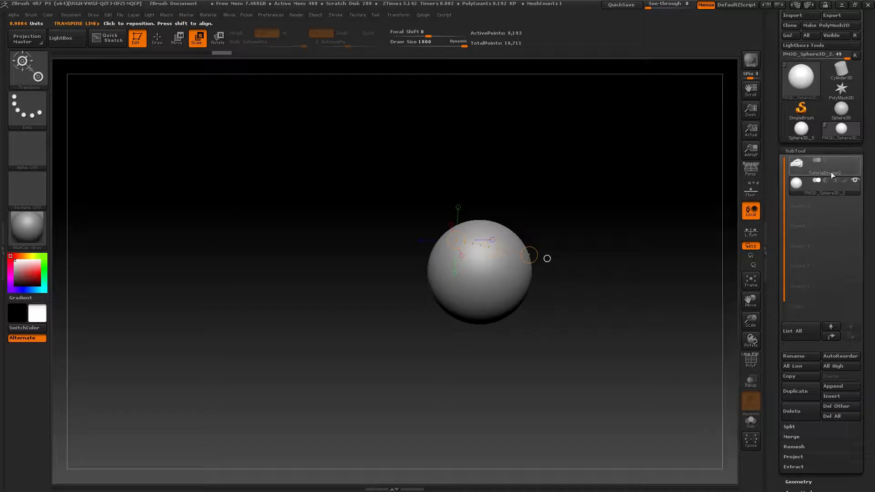
- Show the TutorialDragon2 subtool again and scale the sphere down to fit the eye socket under the brow
click(857, 161)
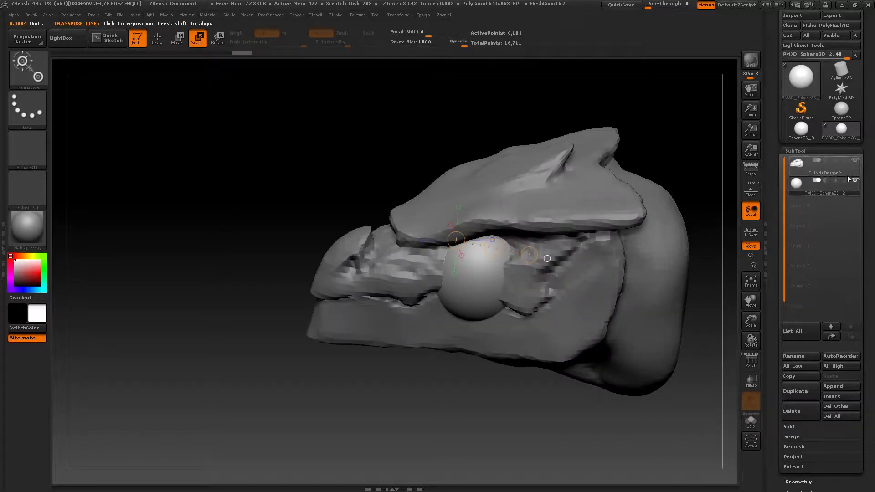
drag(528, 254, 468, 242)
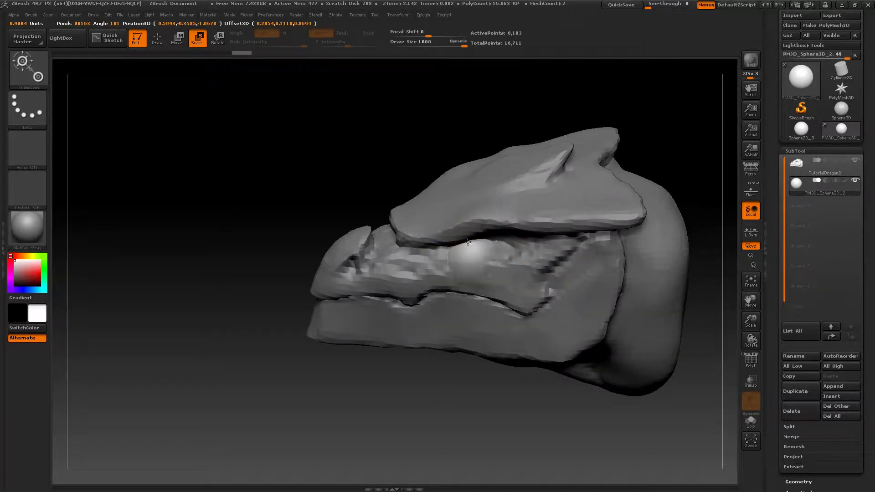
drag(528, 254, 498, 250)
right_drag(503, 255, 511, 285)
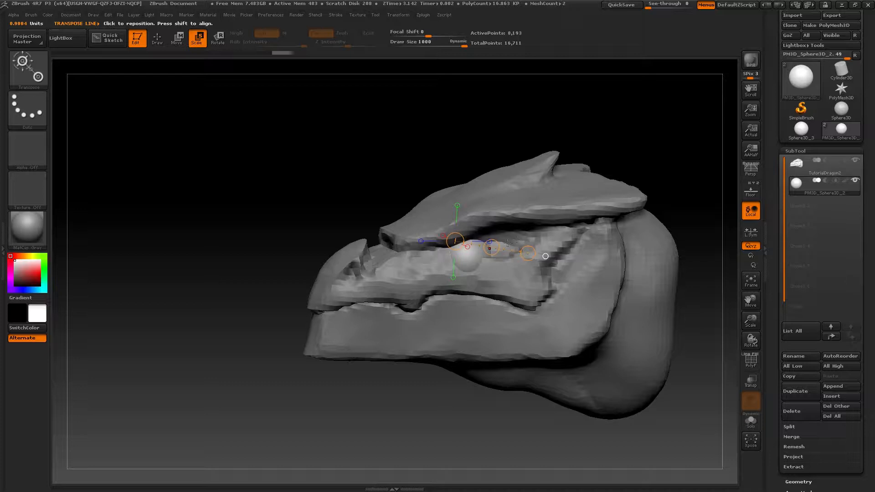
- Activate Move, lay a short transpose line about 0.54 units long beside the sphere, and shift the sphere back into the eye socket
click(178, 40)
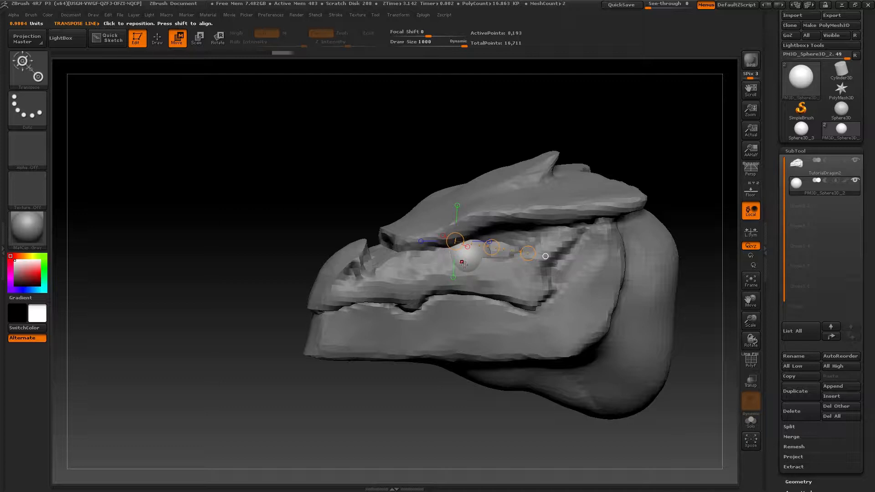
drag(463, 264, 494, 248)
drag(500, 257, 503, 269)
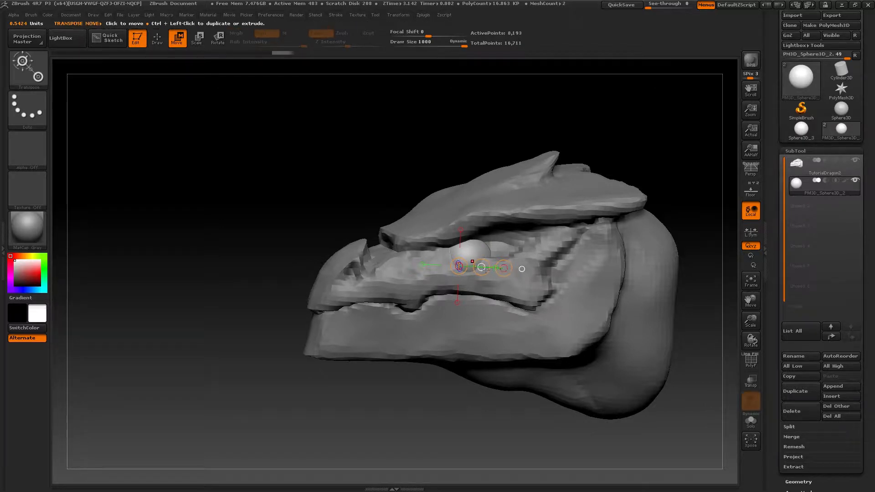
drag(482, 268, 515, 258)
right_drag(482, 291, 531, 291)
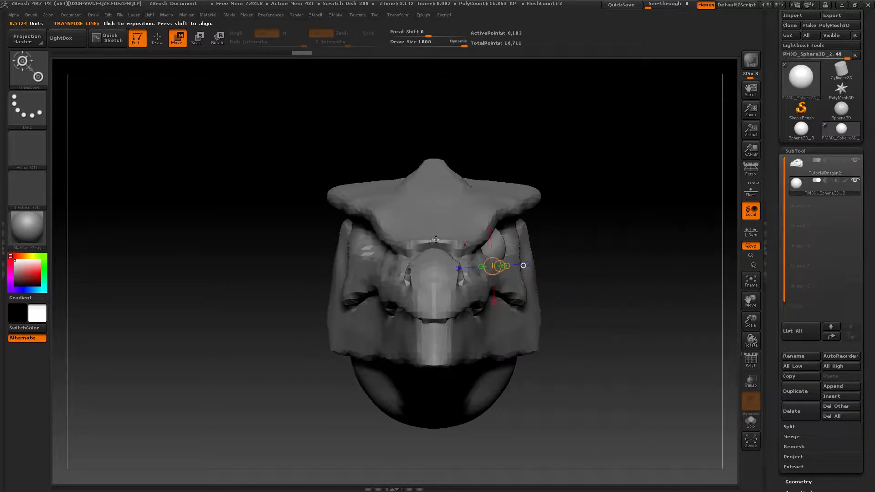
- In front view, lay a horizontal transpose line about 1.19 units long across the brow and move the sphere to the opposite side of the head
drag(420, 239, 474, 238)
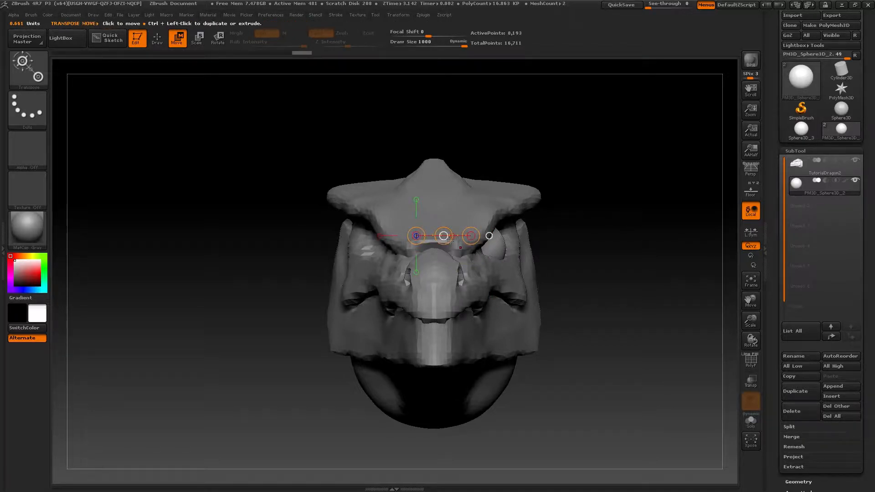
mouse_move(427, 218)
mouse_down()
mouse_move(482, 218)
mouse_move(508, 242)
mouse_move(526, 231)
mouse_move(571, 260)
mouse_move(579, 278)
mouse_move(585, 224)
mouse_move(559, 164)
mouse_move(470, 107)
mouse_move(366, 126)
mouse_move(280, 269)
mouse_move(328, 312)
mouse_move(606, 212)
mouse_move(461, 197)
mouse_move(585, 220)
mouse_move(525, 213)
mouse_up()
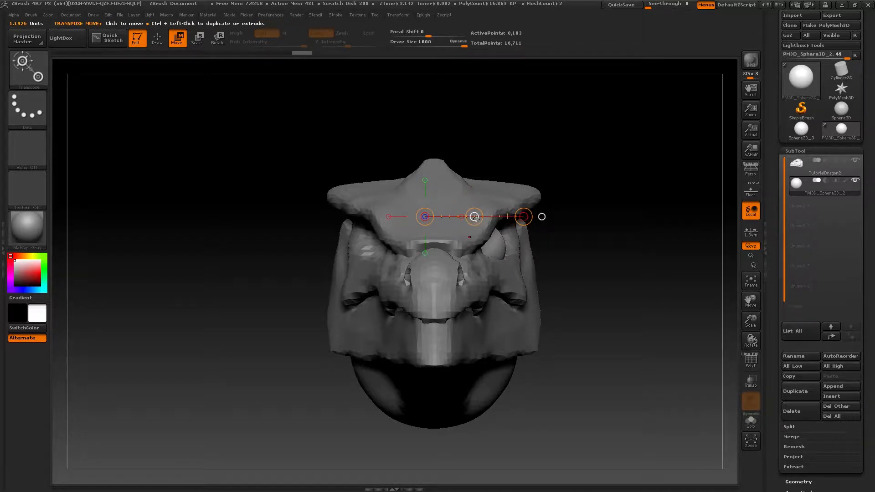
drag(474, 218, 401, 279)
drag(287, 304, 471, 312)
alt+right_drag(415, 282, 537, 285)
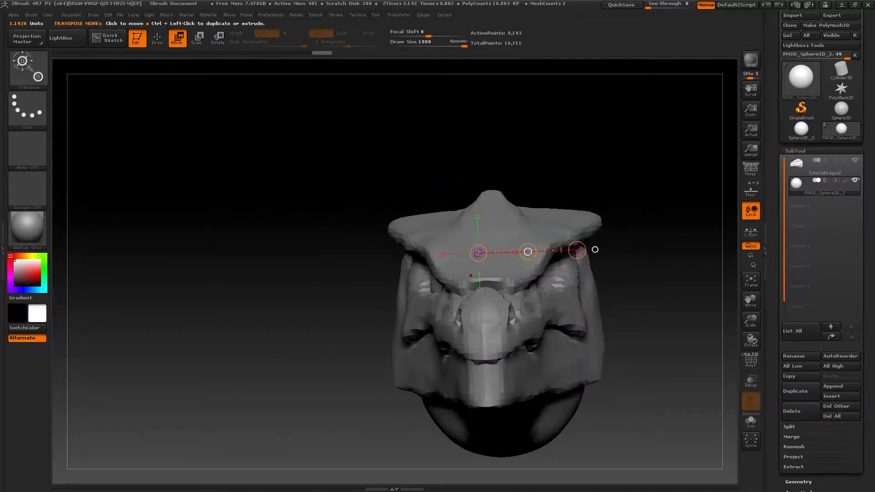
drag(534, 255, 534, 256)
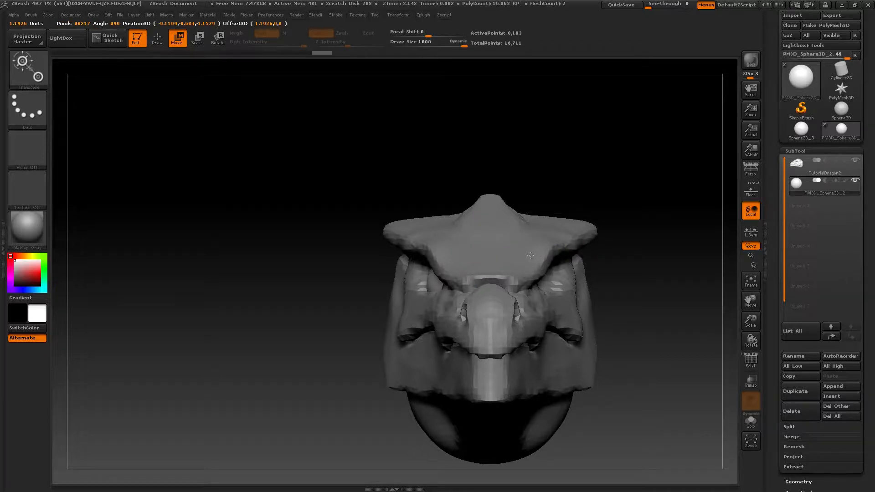
- In side view, lay a vertical transpose line about 1.27 units long and adjust the sphere's height in the eye socket
right_drag(486, 313, 535, 315)
drag(432, 313, 439, 239)
right_drag(488, 272, 505, 273)
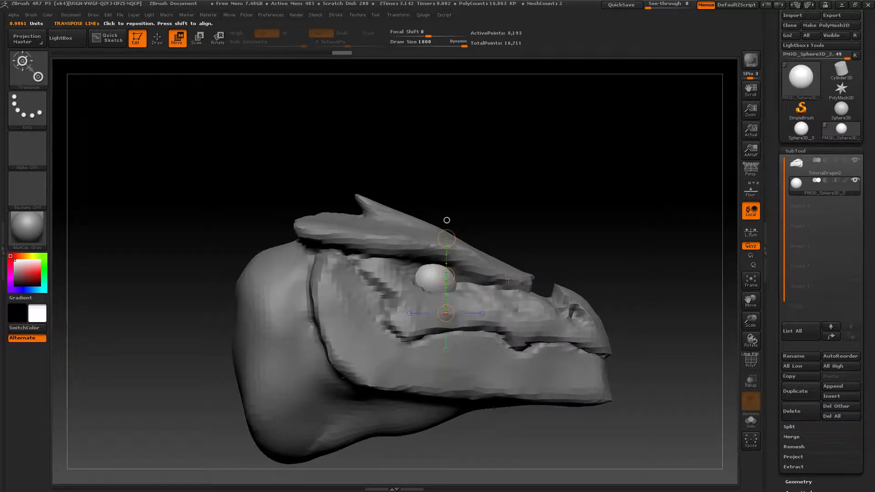
drag(468, 325, 469, 239)
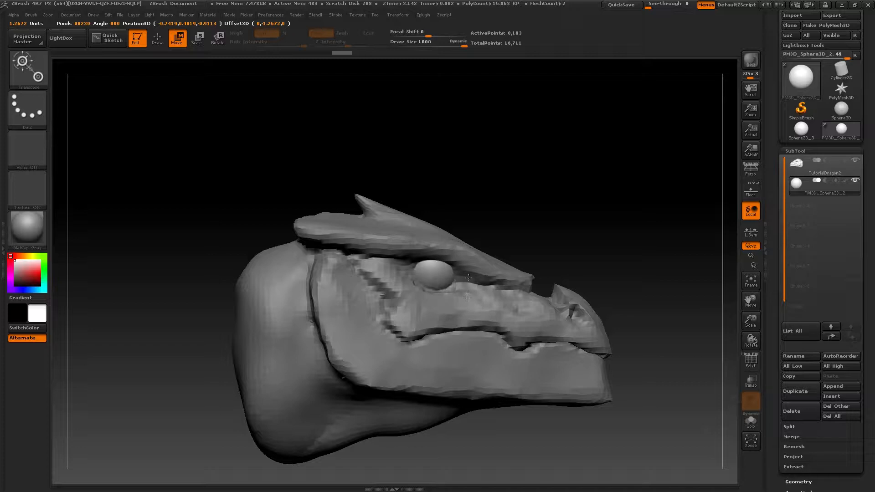
drag(469, 282, 469, 285)
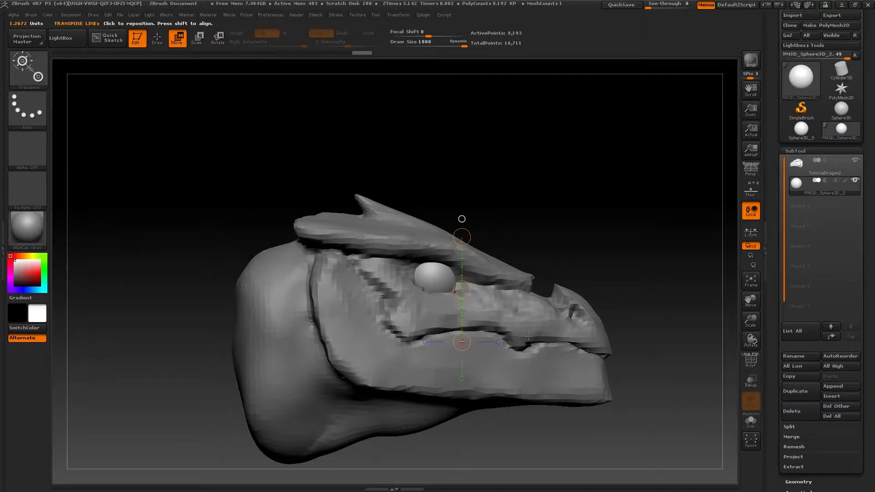
- Turn on the floor grid and align the view squarely to the front of the dragon head
right_drag(528, 337, 467, 340)
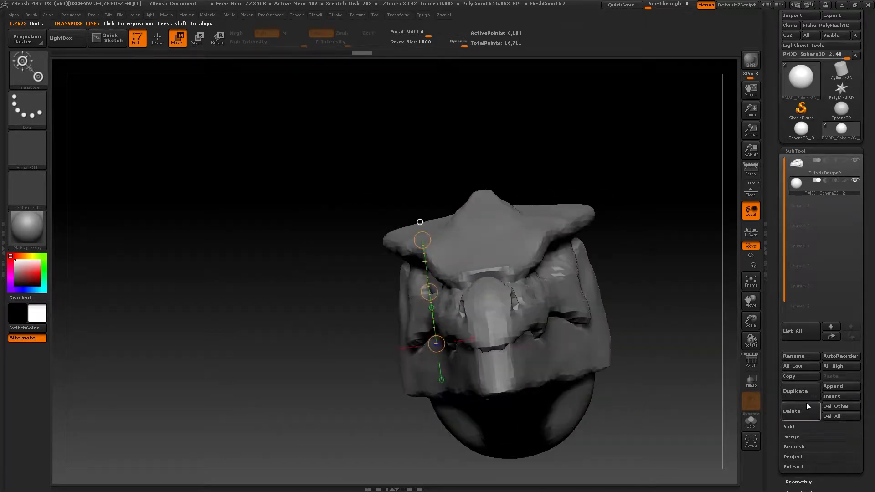
shift+right_drag(415, 304, 410, 305)
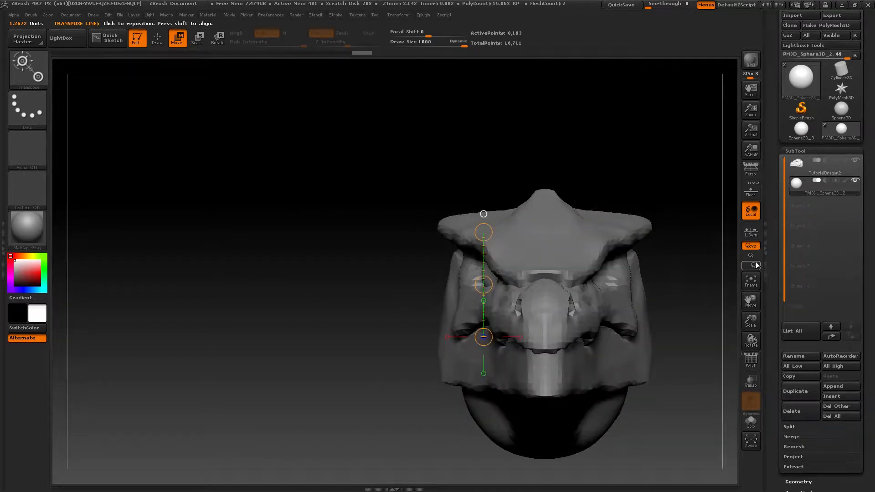
click(756, 193)
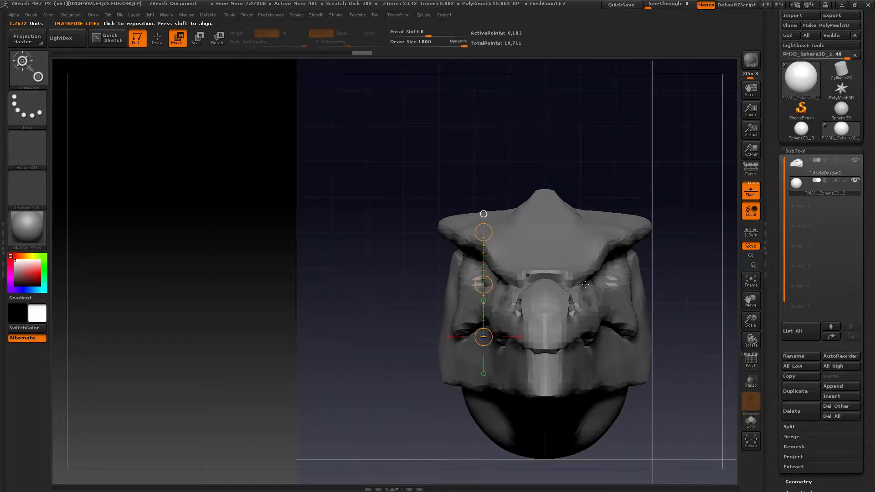
right_drag(683, 292, 594, 284)
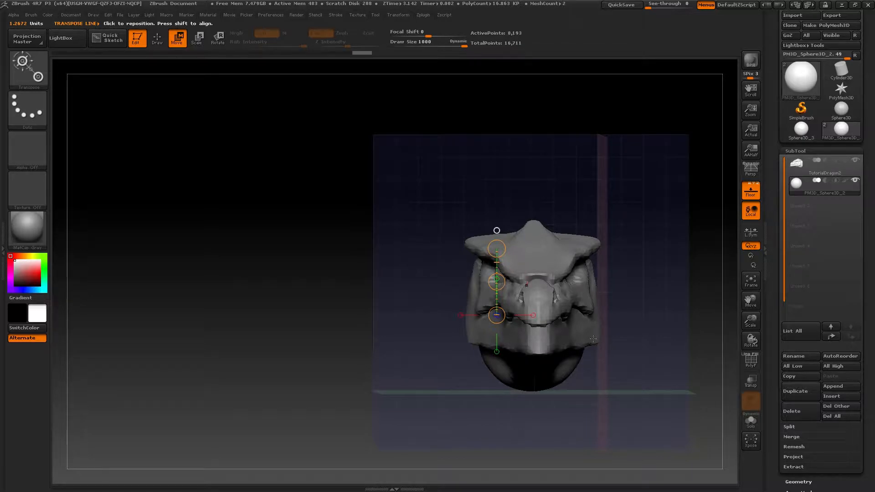
right_drag(598, 305, 597, 300)
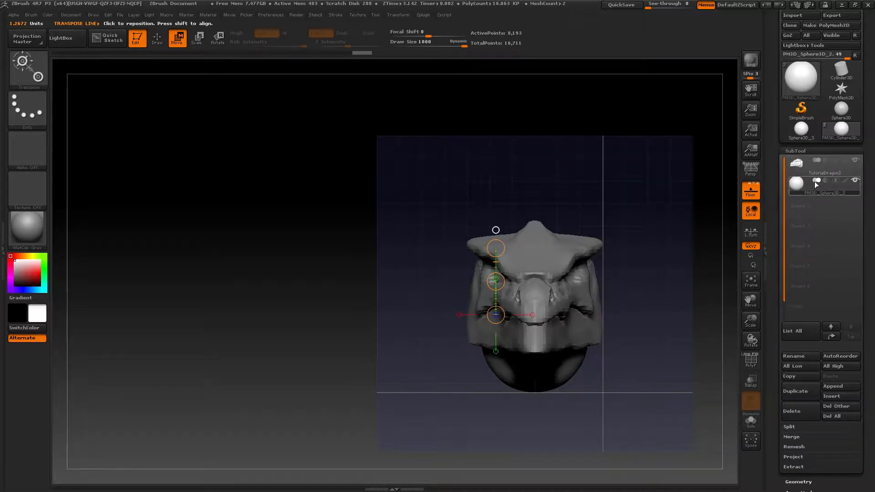
- Open the DynaMesh geometry settings, compare those of the sphere and TutorialDragon2, and make the sphere the active subtool again
click(807, 154)
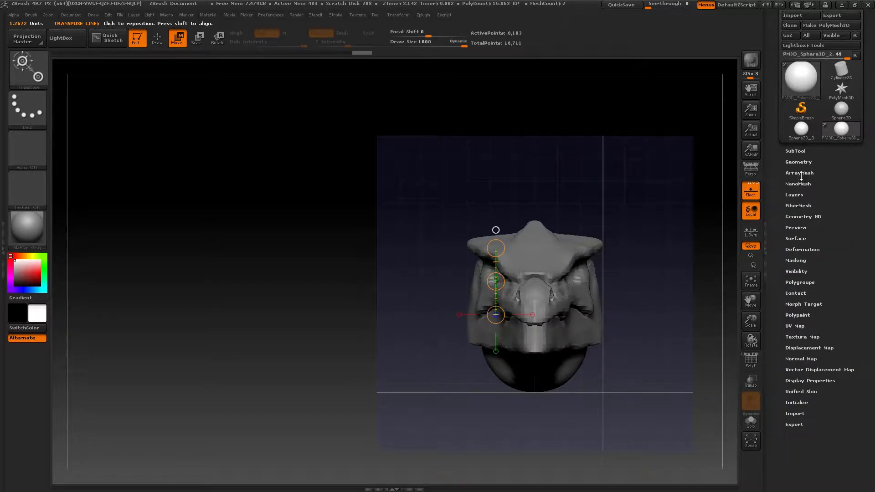
click(802, 163)
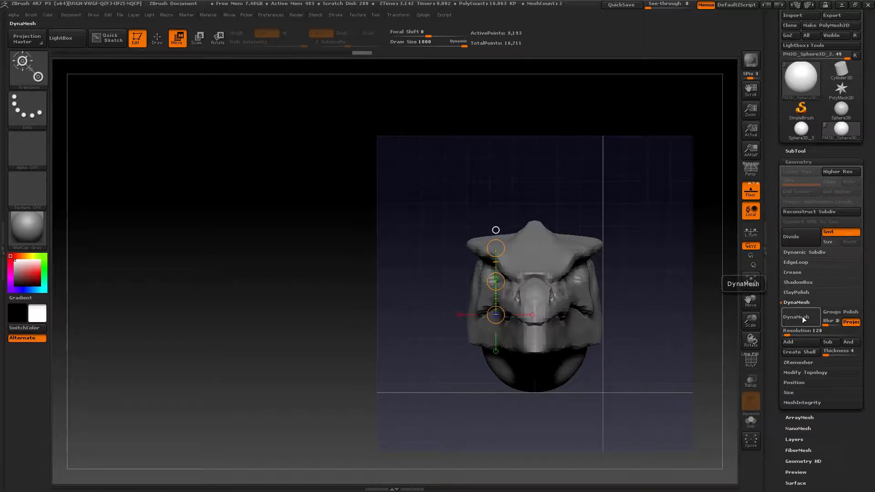
drag(638, 314, 716, 312)
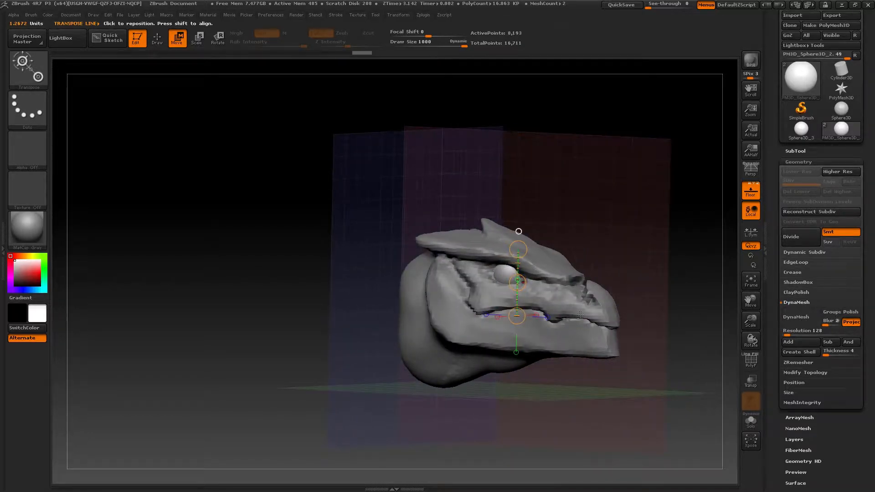
drag(581, 315, 573, 314)
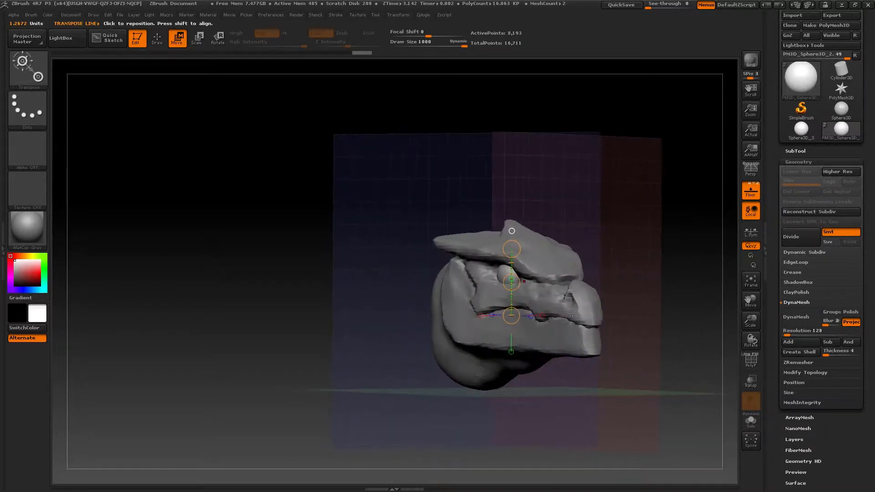
key(q)
alt+click(553, 290)
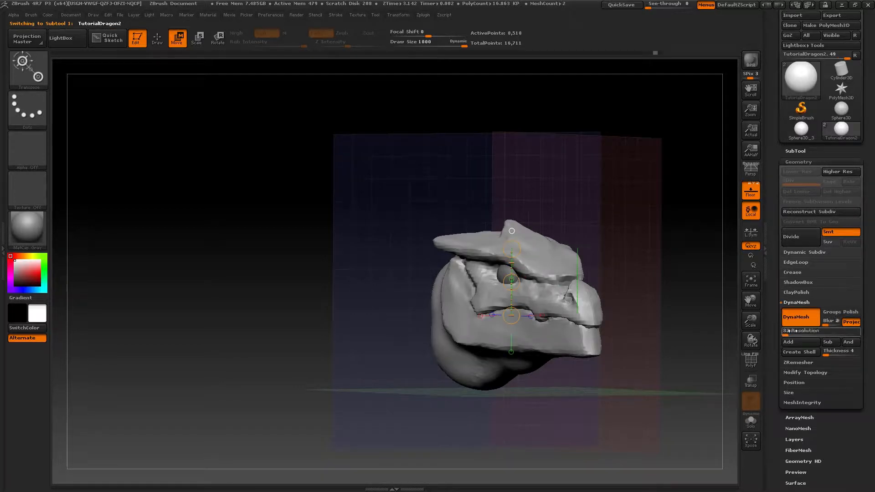
click(801, 315)
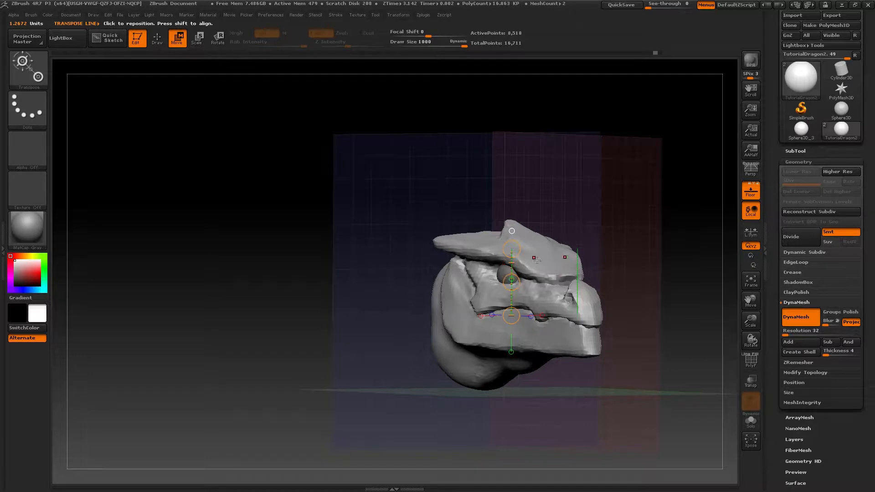
alt+click(505, 276)
alt+click(507, 276)
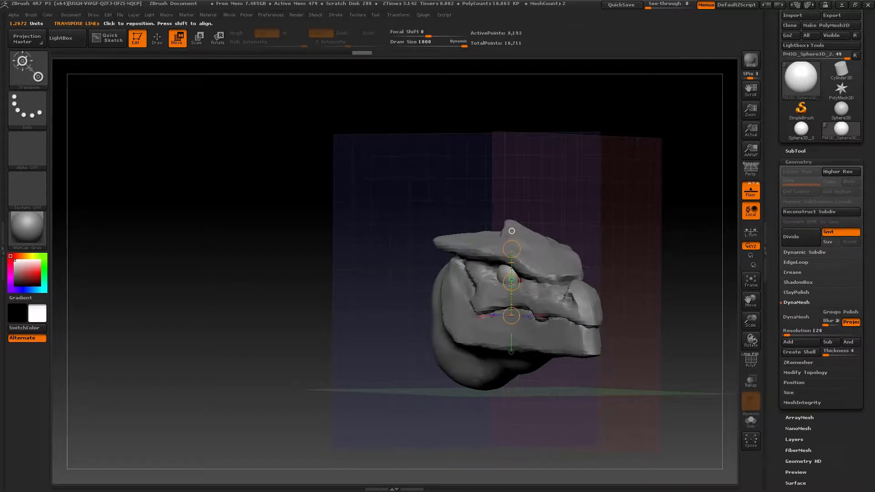
right_drag(563, 288, 542, 315)
shift+right_drag(583, 344, 594, 348)
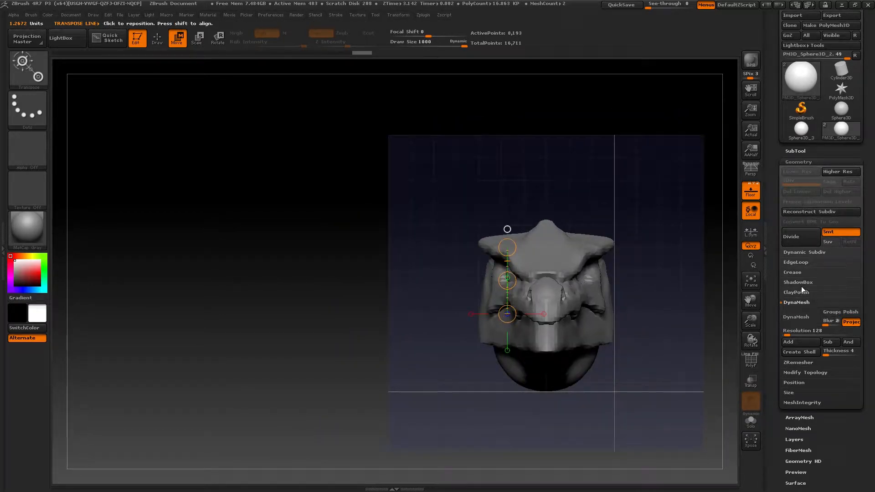
- Open the sphere's Modify Topology options and reorient the transpose line horizontally along the X axis
click(806, 372)
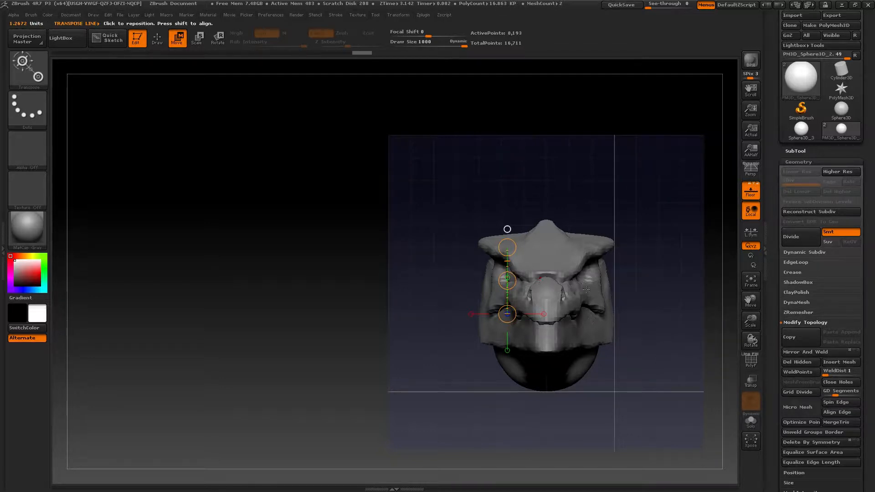
click(543, 314)
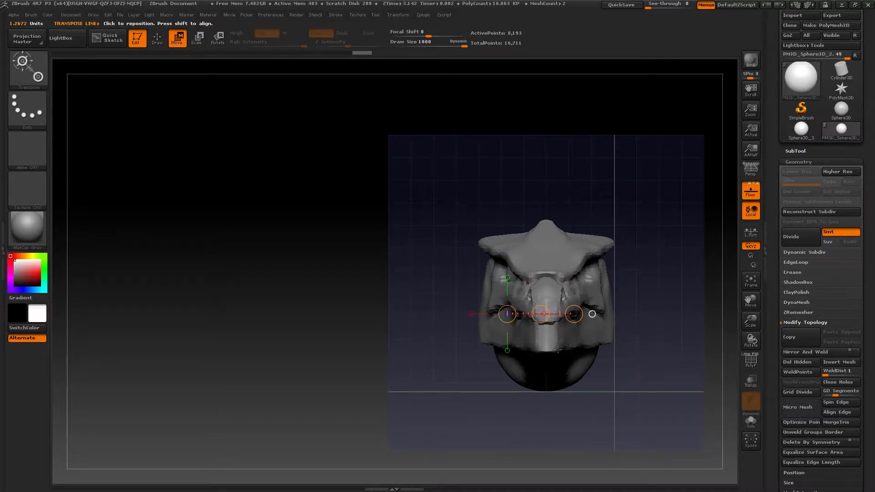
mouse_move(619, 287)
mouse_down()
mouse_move(636, 302)
mouse_move(618, 299)
mouse_up()
drag(592, 257, 606, 283)
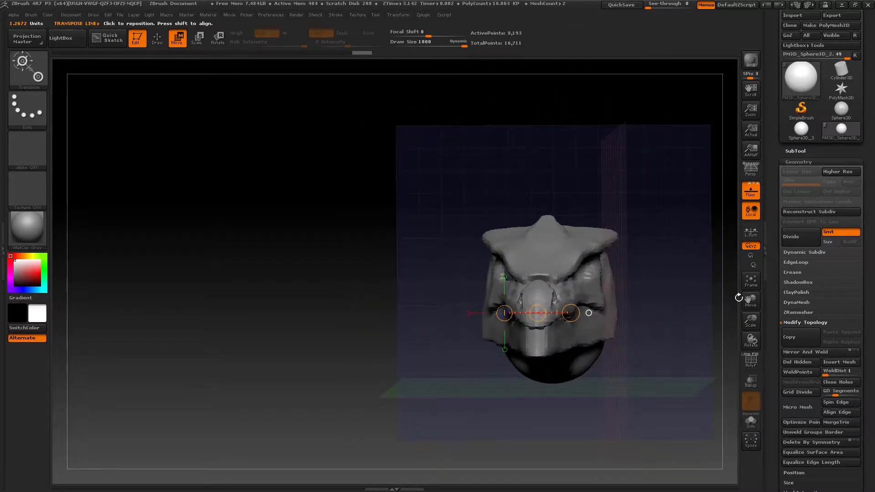
- Limit the floor grid to its X plane to examine the mirror axis, and show all grid planes again
drag(738, 297, 748, 231)
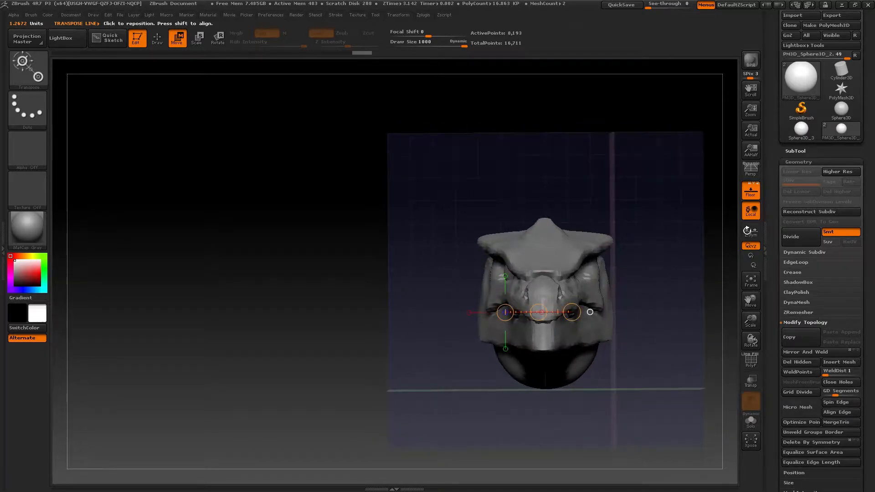
click(754, 183)
click(758, 186)
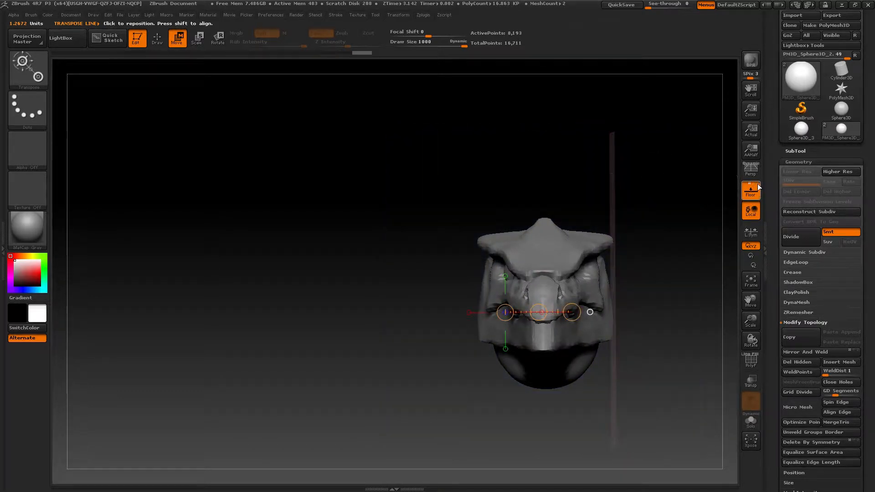
mouse_move(610, 276)
mouse_down()
mouse_move(629, 276)
mouse_move(615, 277)
mouse_up()
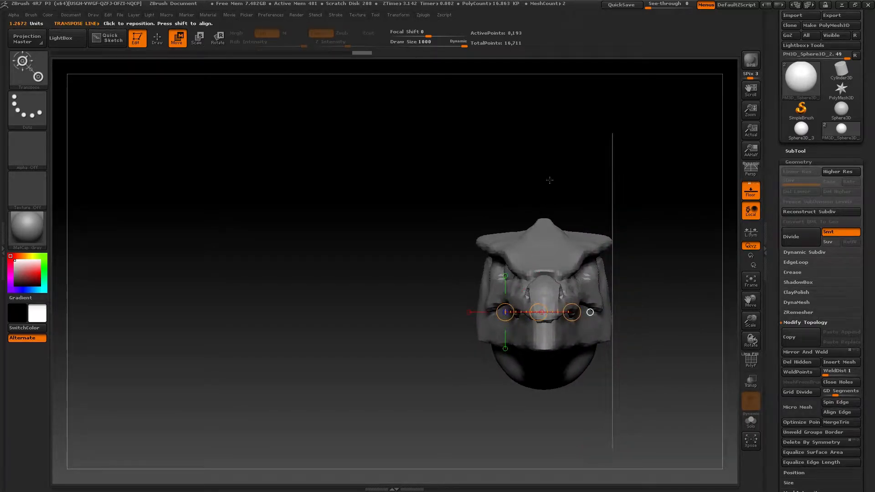
click(752, 194)
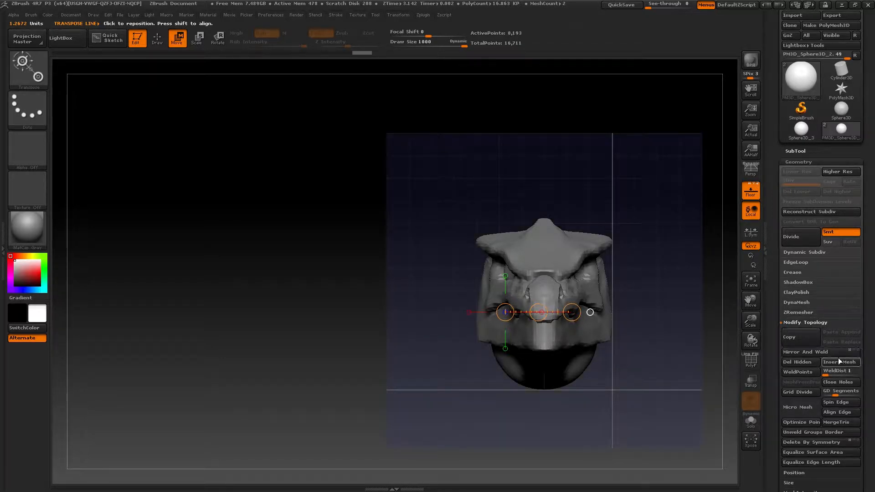
- Mirror and weld the sphere across the X axis to create the second eyeball, and turn off the floor grid
click(834, 352)
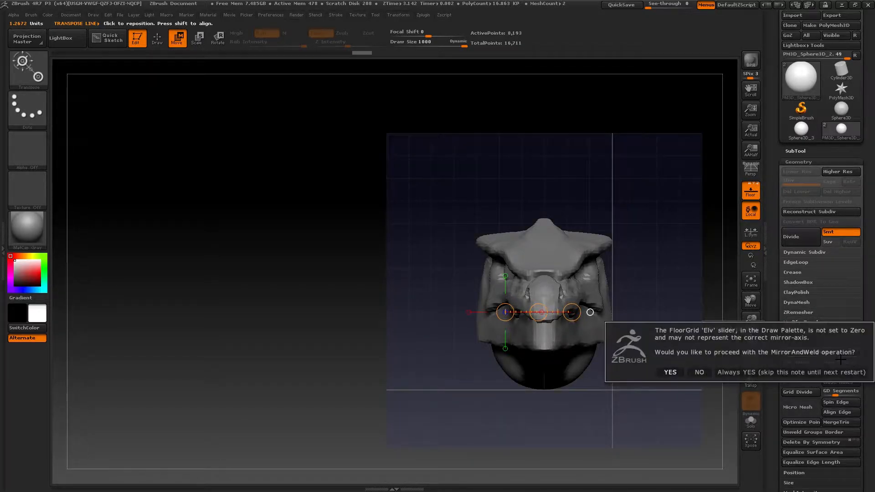
click(671, 373)
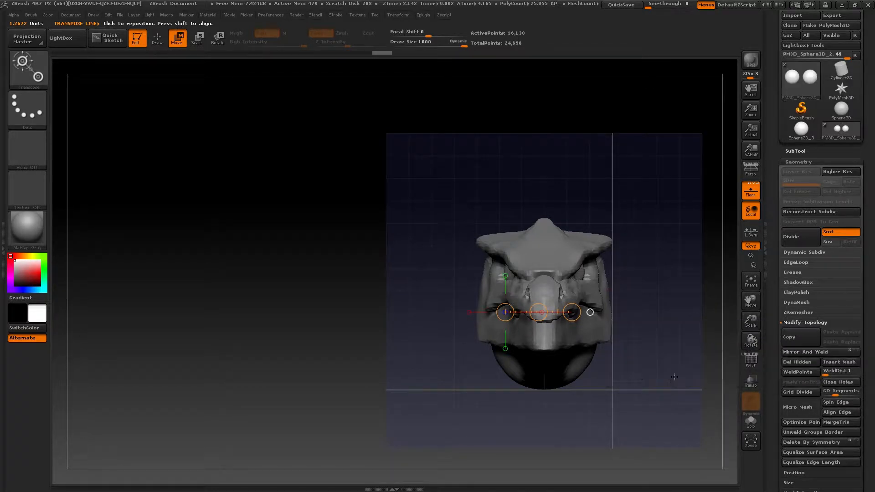
right_drag(587, 261, 542, 299)
click(751, 191)
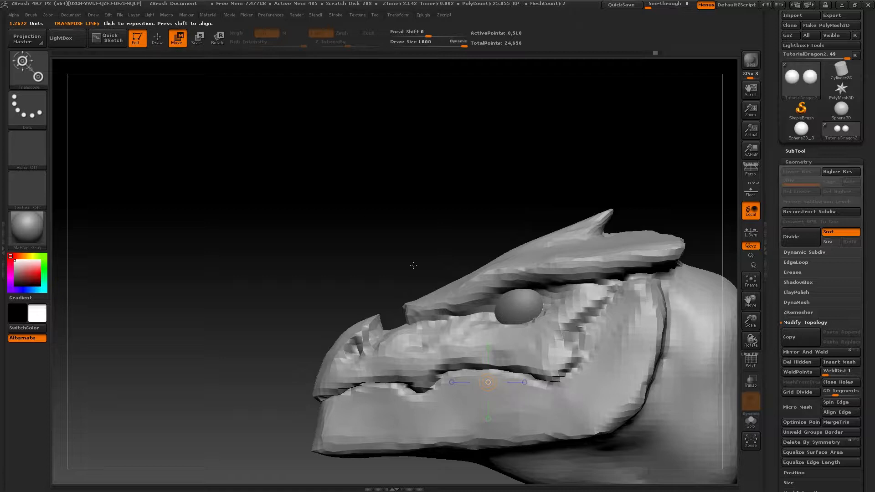
- Return to Draw mode on the dragon head and switch to the ClayBuildup brush at size 203
drag(444, 328, 494, 415)
drag(567, 324, 601, 385)
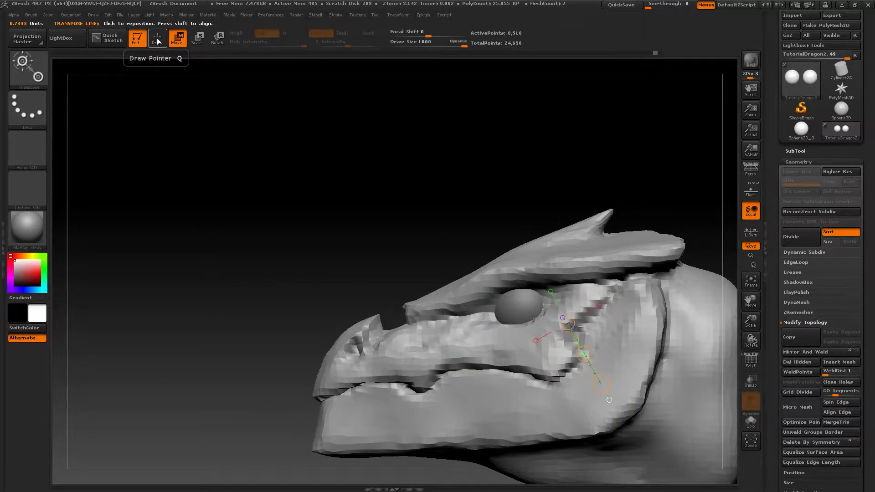
key(q)
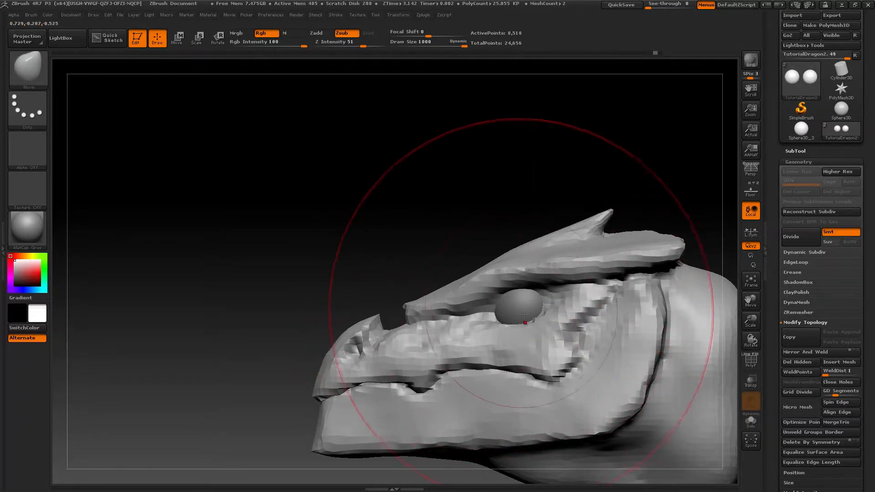
key(s)
drag(515, 315, 483, 315)
key(b)
key(c)
key(b)
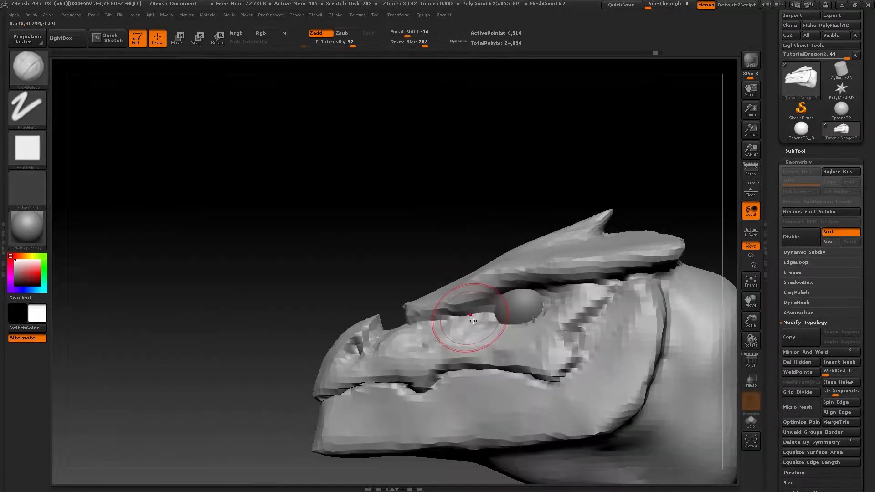
- Reduce the brush size to 82 and build up clay along the upper and lower edges of the eye socket
key(s)
drag(472, 323, 462, 322)
mouse_move(468, 327)
alt+right_down()
mouse_move(408, 322)
mouse_move(431, 305)
alt+right_up()
key(s)
drag(434, 303, 429, 302)
mouse_move(429, 302)
right_down()
mouse_move(434, 279)
mouse_move(420, 293)
right_up()
key(s)
drag(419, 293, 422, 293)
mouse_move(415, 289)
mouse_down()
mouse_move(437, 297)
mouse_move(502, 280)
mouse_move(472, 288)
mouse_up()
right_drag(472, 287, 464, 256)
mouse_move(420, 258)
mouse_down()
mouse_move(459, 246)
mouse_move(435, 248)
mouse_move(453, 238)
mouse_move(509, 256)
mouse_up()
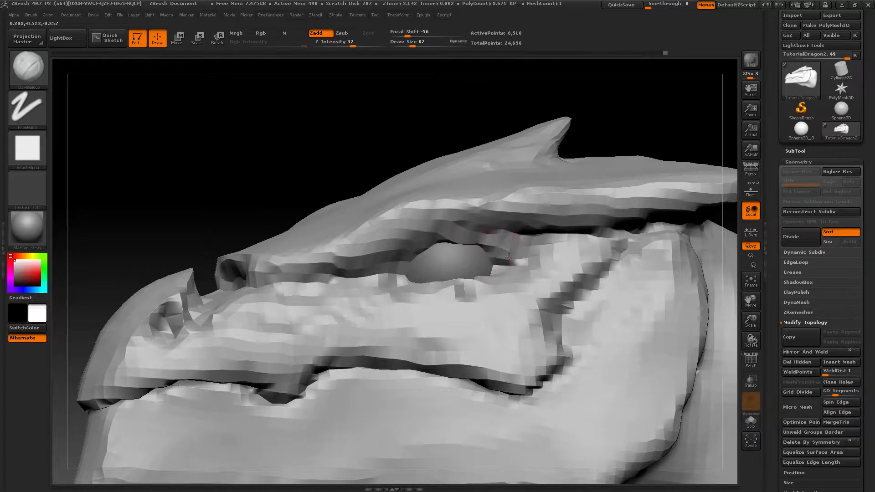
- Build up more clay behind and beneath the eyeball to form the rear corner and lower eyelid
right_drag(487, 276, 489, 303)
mouse_move(507, 262)
mouse_down()
mouse_move(482, 284)
mouse_move(396, 292)
mouse_up()
drag(420, 293, 403, 270)
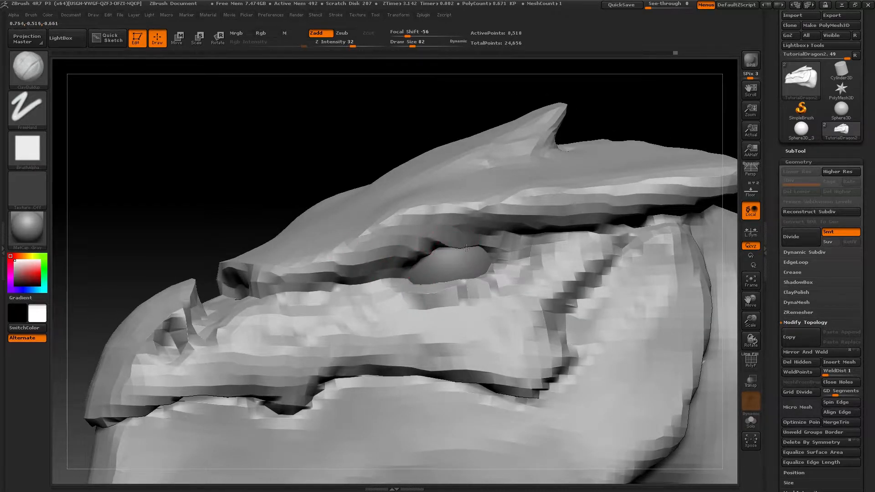
ctrl+right_drag(471, 272, 461, 244)
mouse_move(475, 304)
ctrl+right_down()
mouse_move(461, 273)
mouse_move(455, 305)
mouse_move(493, 408)
ctrl+right_up()
right_click(455, 304)
drag(500, 268, 490, 272)
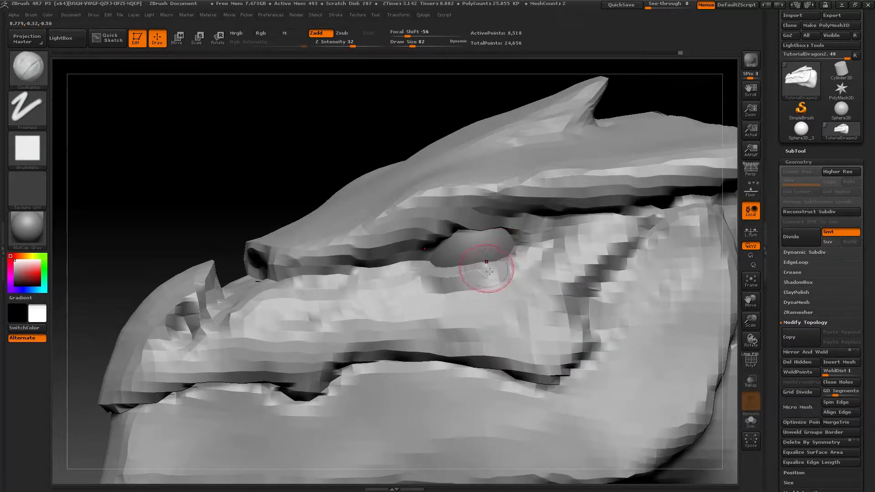
right_drag(452, 276, 461, 269)
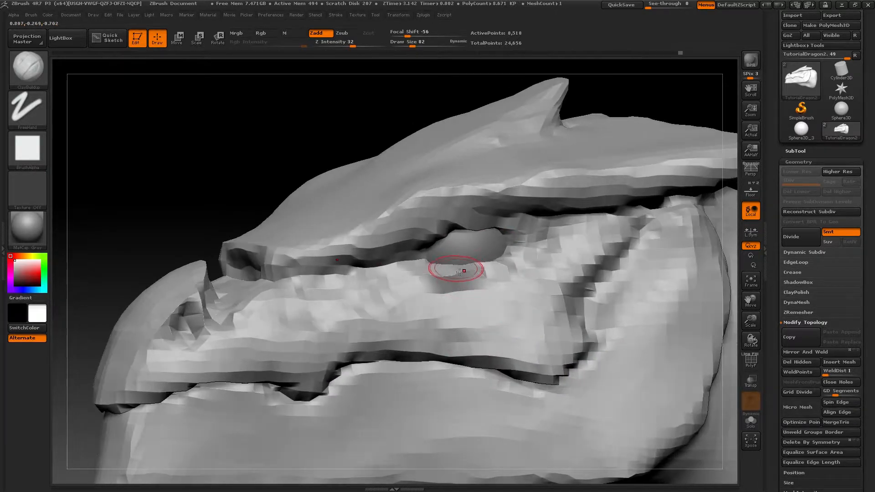
- Switch to the Move brush at size 113 and reshape the upper eyelid above the front of the eyeball
key(b)
key(d)
key(s)
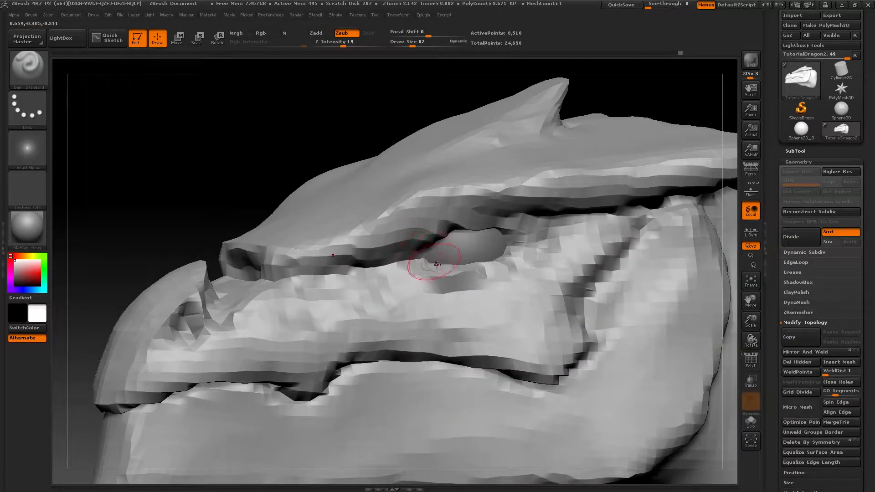
key(b)
key(m)
key(v)
right_drag(436, 266, 449, 246)
key(s)
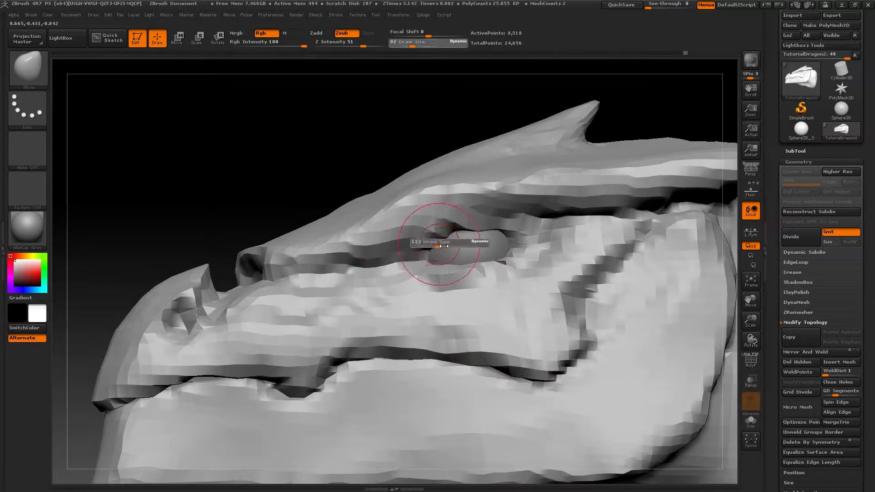
mouse_move(449, 246)
mouse_down()
mouse_move(436, 250)
mouse_move(508, 234)
mouse_move(453, 229)
mouse_up()
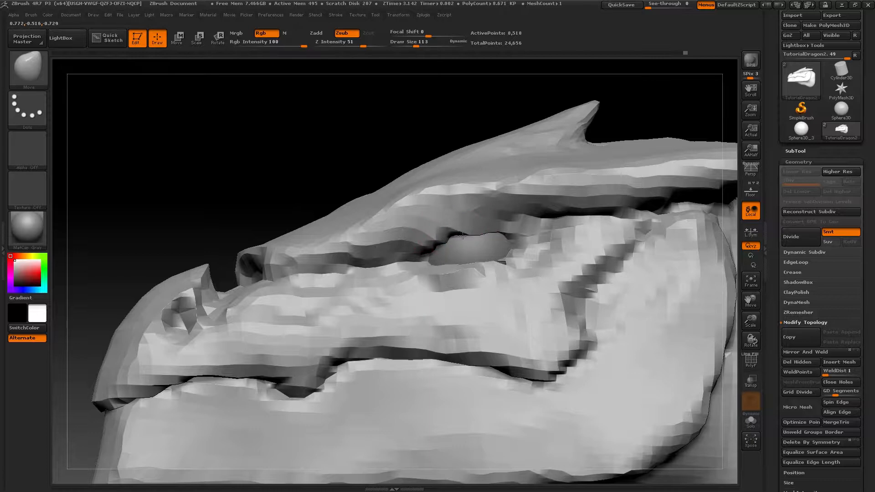
- Adjust the lower eyelid at the front corner of the eye with the Move brush at size 113
mouse_move(452, 230)
right_down()
mouse_move(494, 231)
mouse_move(446, 273)
right_up()
key(s)
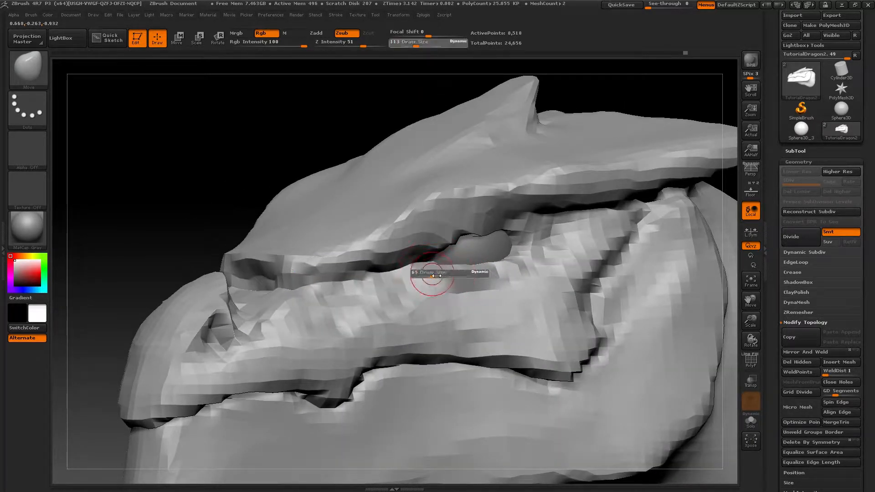
click(430, 274)
key(s)
click(446, 276)
drag(446, 271, 444, 265)
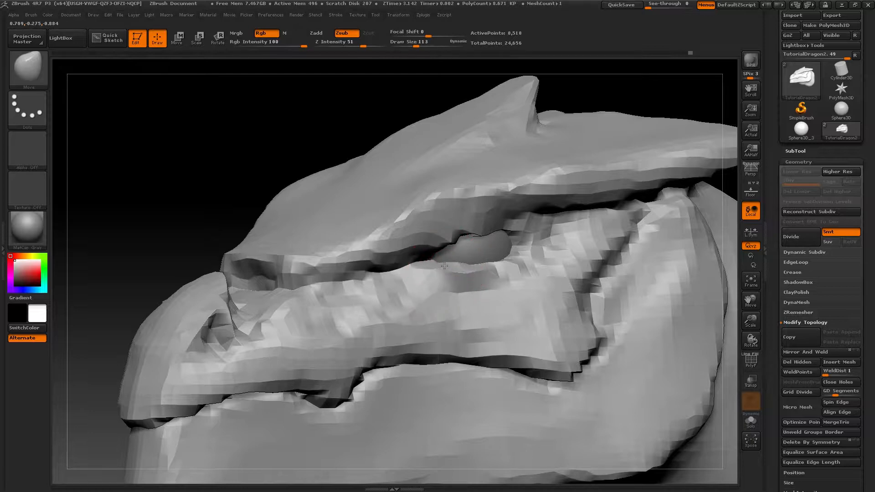
- Shape the brow and socket around the eye with the Move brush at sizes from 165 to 347
mouse_move(491, 274)
right_down()
mouse_move(544, 262)
mouse_move(527, 236)
mouse_move(537, 232)
mouse_move(451, 228)
mouse_move(522, 229)
right_up()
key(s)
drag(528, 229, 521, 226)
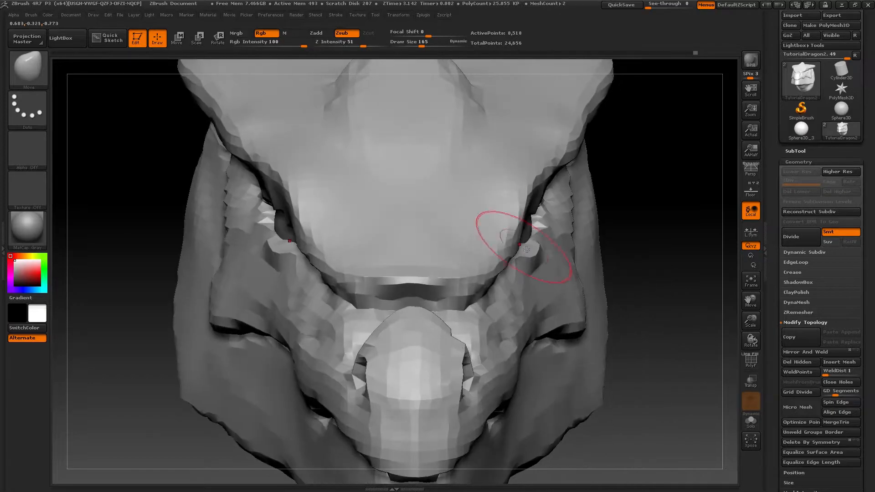
key(s)
drag(501, 258, 509, 258)
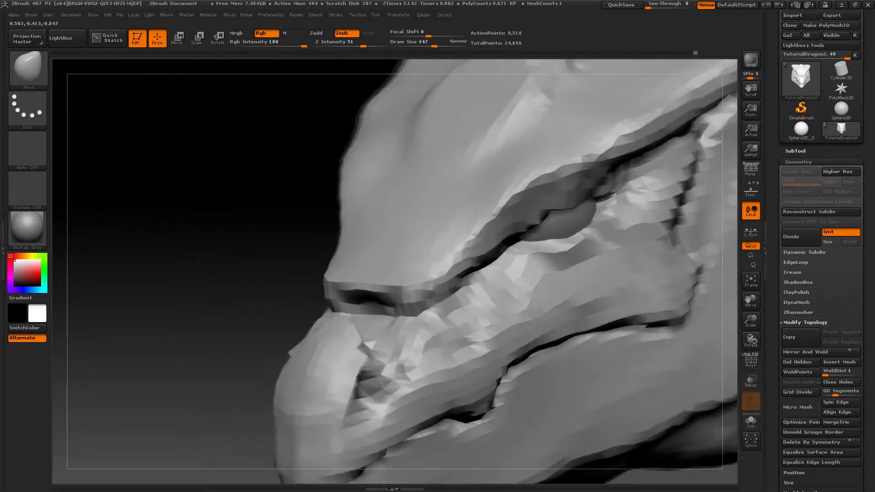
key(s)
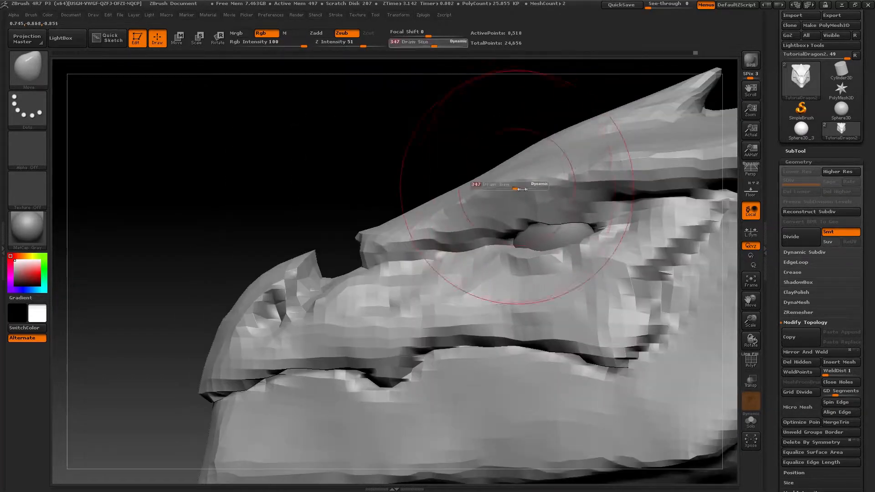
drag(570, 220, 558, 220)
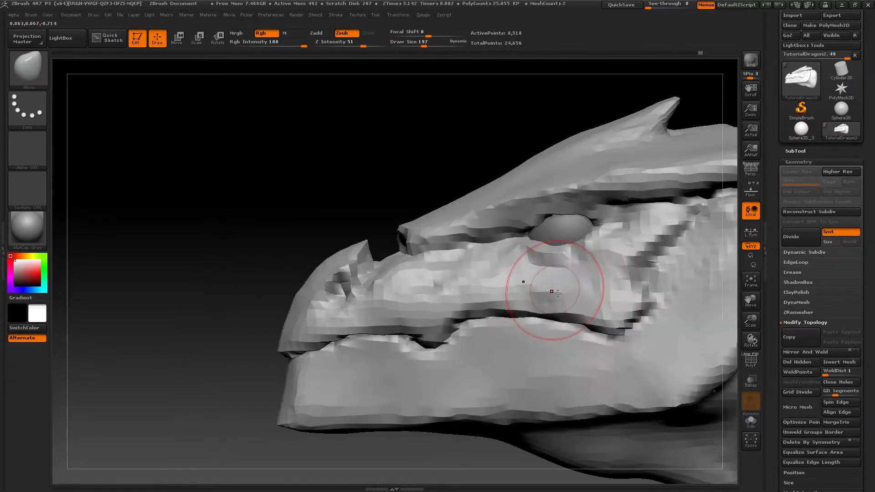
- Carve a crease beneath the eye with the Dam_Standard brush at size 105, and adjust the socket with the Move brush
key(s)
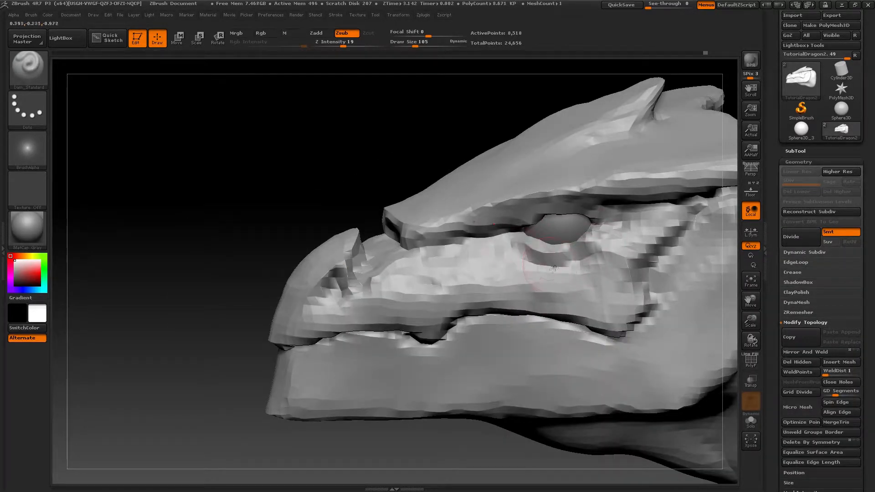
right_drag(554, 269, 543, 225)
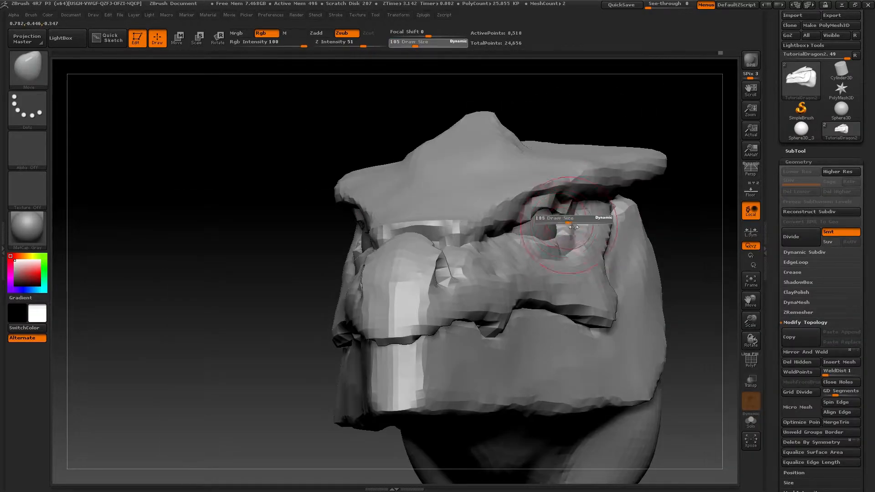
right_drag(576, 245, 616, 176)
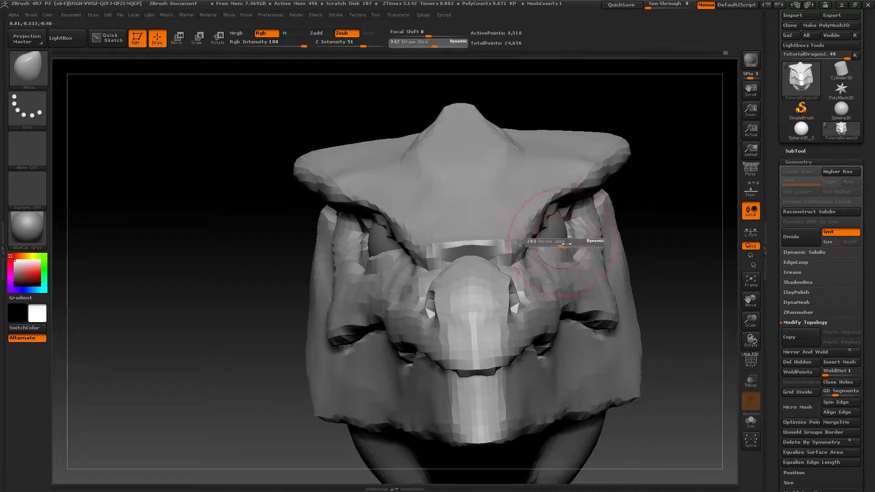
drag(566, 244, 564, 244)
mouse_move(564, 244)
right_down()
mouse_move(497, 237)
mouse_move(552, 214)
mouse_move(601, 249)
mouse_move(582, 247)
right_up()
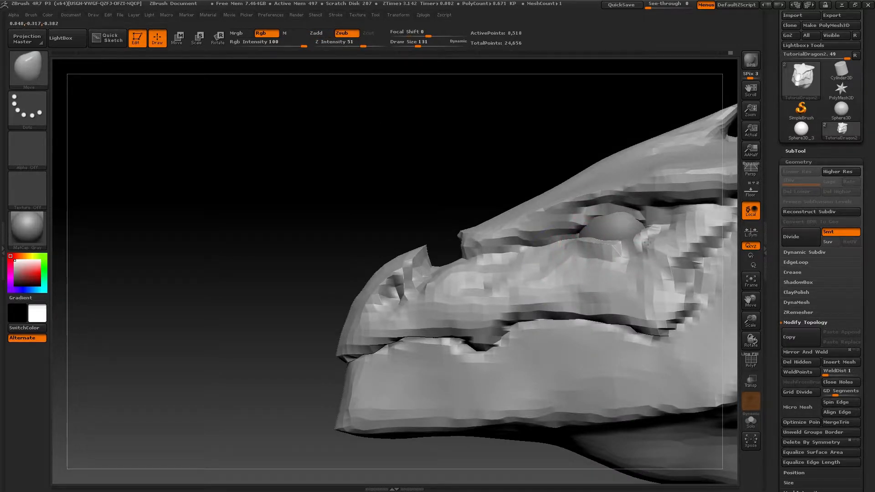
- Refine the eyelids and inner socket against the eyeball with the Move brush at size 118
right_drag(648, 242, 561, 228)
mouse_move(561, 228)
ctrl+right_down()
mouse_move(547, 234)
mouse_move(554, 203)
mouse_move(538, 206)
mouse_move(544, 228)
mouse_move(568, 219)
ctrl+right_up()
key(s)
drag(568, 219, 563, 219)
mouse_move(563, 218)
right_down()
mouse_move(524, 208)
mouse_move(545, 206)
mouse_move(563, 189)
mouse_move(496, 208)
mouse_move(533, 227)
mouse_move(539, 205)
mouse_move(552, 252)
mouse_move(527, 263)
mouse_move(511, 252)
mouse_move(533, 263)
mouse_move(552, 256)
mouse_move(559, 279)
mouse_move(523, 284)
mouse_move(508, 255)
mouse_move(551, 252)
right_up()
drag(551, 246, 548, 252)
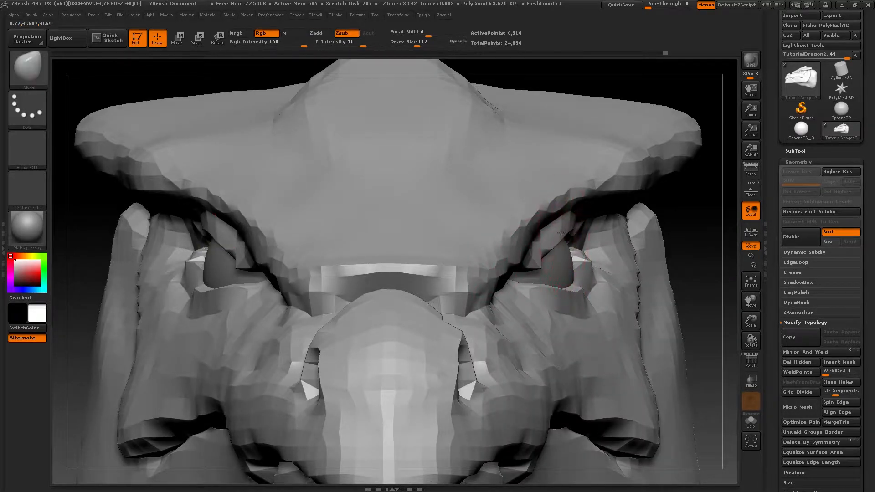
- Define the lower eyelid and the area behind the eye with the ClayBuildup and Dam_Standard brushes at size 86
mouse_move(535, 266)
right_down()
mouse_move(504, 285)
mouse_move(465, 267)
right_up()
key(b)
key(c)
key(b)
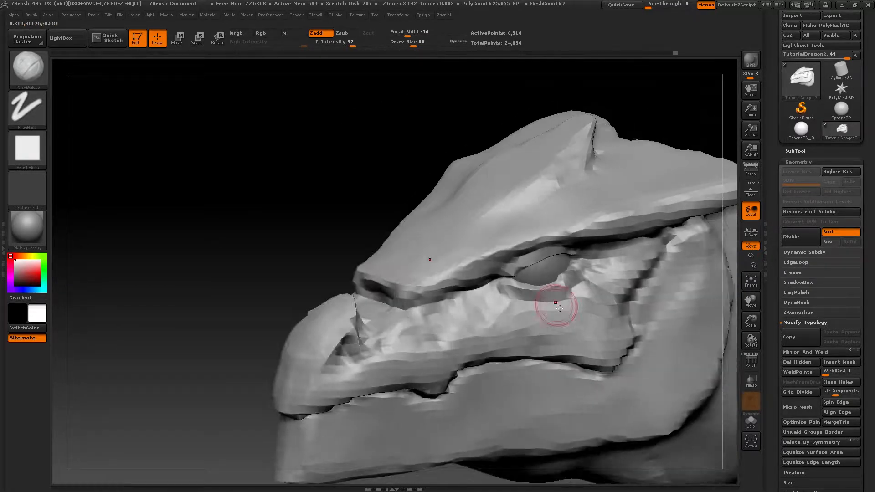
key(b)
key(d)
key(s)
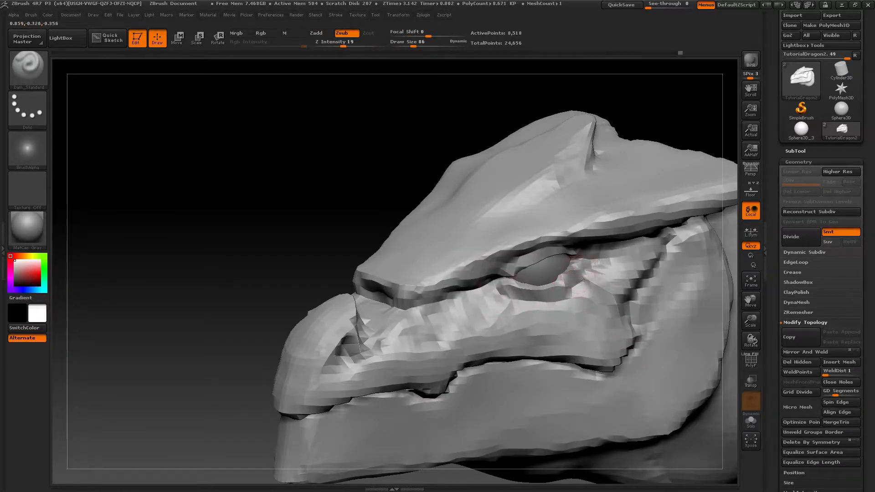
right_drag(596, 261, 575, 251)
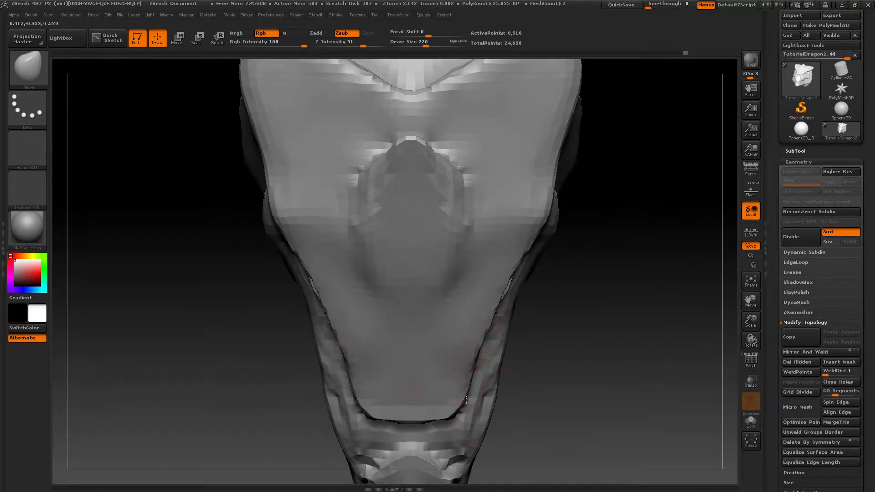
- Reshape the front side edges of the brow plate with the Move brush at sizes 220 to 257
drag(466, 399, 471, 395)
mouse_move(472, 394)
right_down()
mouse_move(467, 356)
mouse_move(473, 389)
right_up()
drag(473, 389, 472, 384)
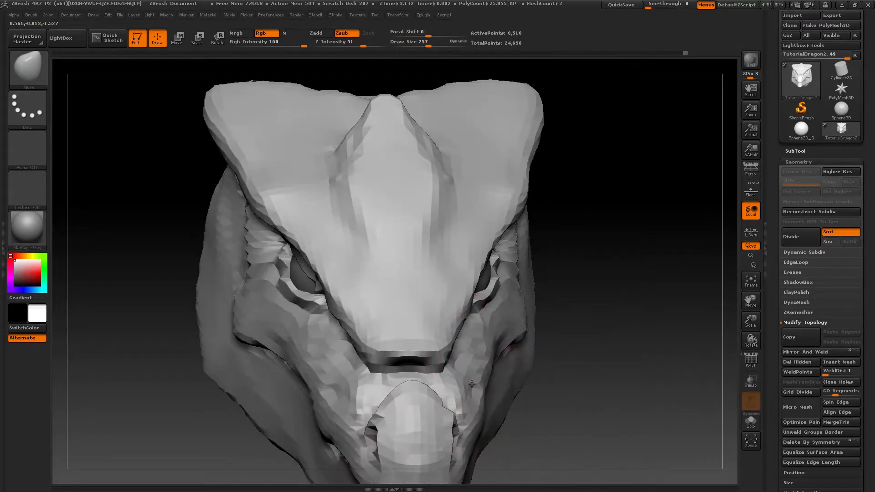
mouse_move(472, 385)
right_down()
mouse_move(401, 347)
mouse_move(494, 356)
mouse_move(521, 314)
mouse_move(532, 323)
mouse_move(529, 358)
right_up()
key(s)
mouse_move(528, 358)
right_down()
mouse_move(550, 351)
mouse_move(519, 341)
mouse_move(527, 340)
mouse_move(532, 371)
mouse_move(538, 326)
mouse_move(557, 315)
mouse_move(516, 295)
mouse_move(565, 282)
mouse_move(578, 310)
mouse_move(586, 285)
right_up()
- Shape and smooth the rear side horns of the head crest with the Move brush at size 192
key(s)
drag(586, 275, 597, 273)
mouse_move(601, 279)
right_down()
mouse_move(623, 321)
mouse_move(624, 355)
right_up()
drag(605, 228, 590, 230)
right_drag(593, 256, 608, 269)
mouse_move(607, 242)
shift+mouse_down()
mouse_move(588, 218)
mouse_move(595, 242)
shift+mouse_up()
mouse_move(616, 262)
right_down()
mouse_move(640, 160)
mouse_move(577, 270)
right_up()
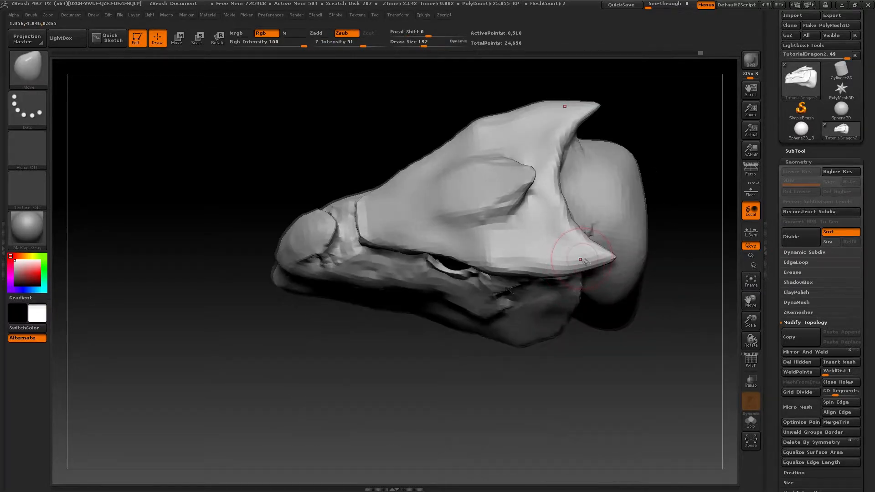
- Adjust the rear crest tips with the Move brush at size 442
right_drag(585, 262, 562, 309)
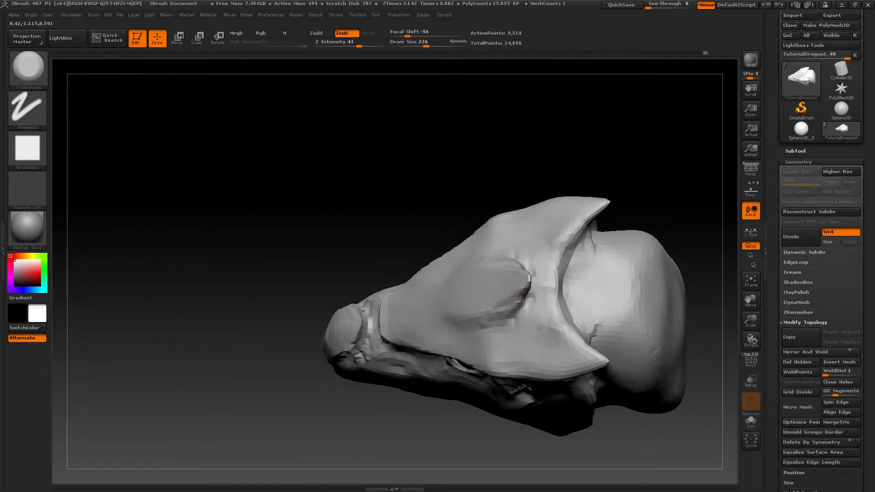
right_drag(539, 328, 566, 323)
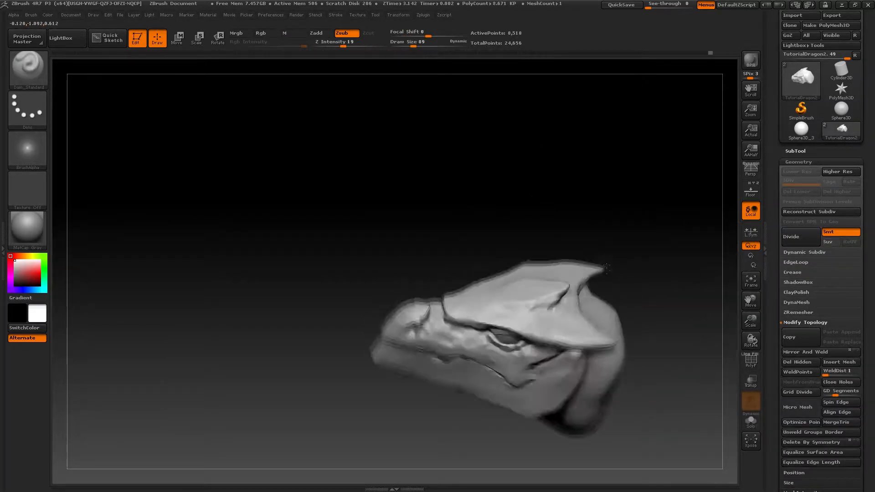
key(b)
key(m)
key(v)
key(s)
drag(615, 278, 628, 279)
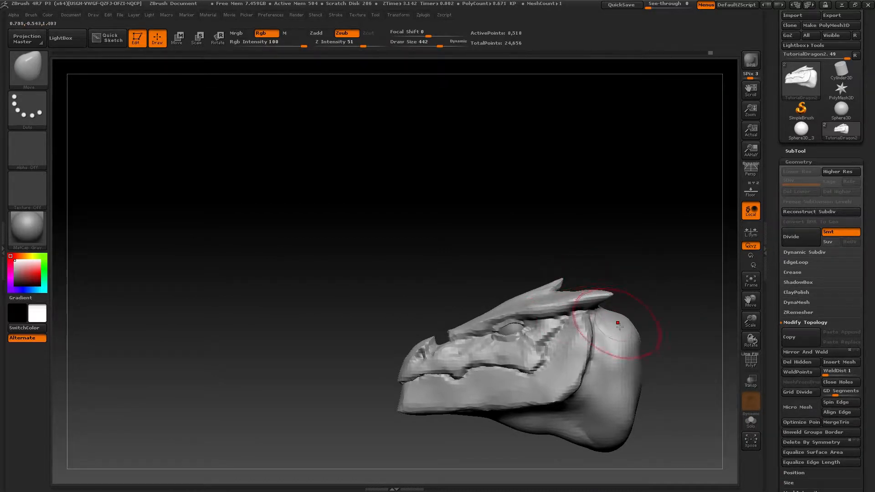
right_drag(619, 325, 572, 262)
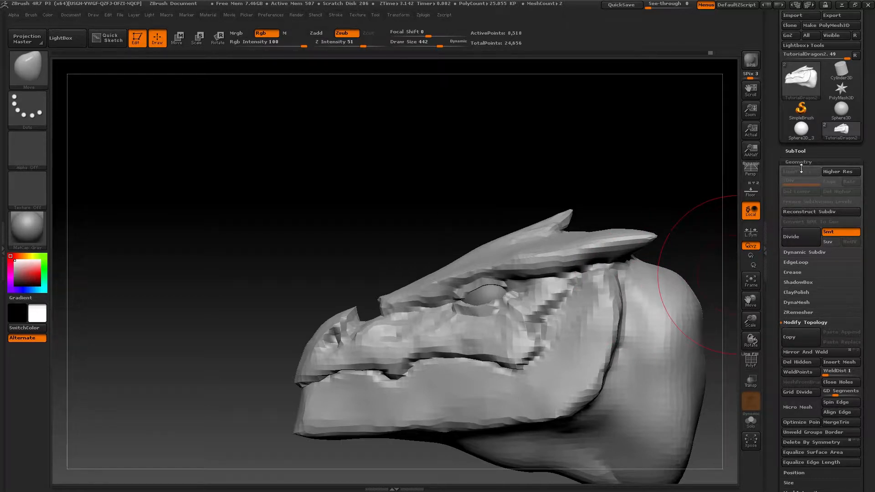
- Divide the dragon head's mesh once to add subdivision level 2
click(799, 245)
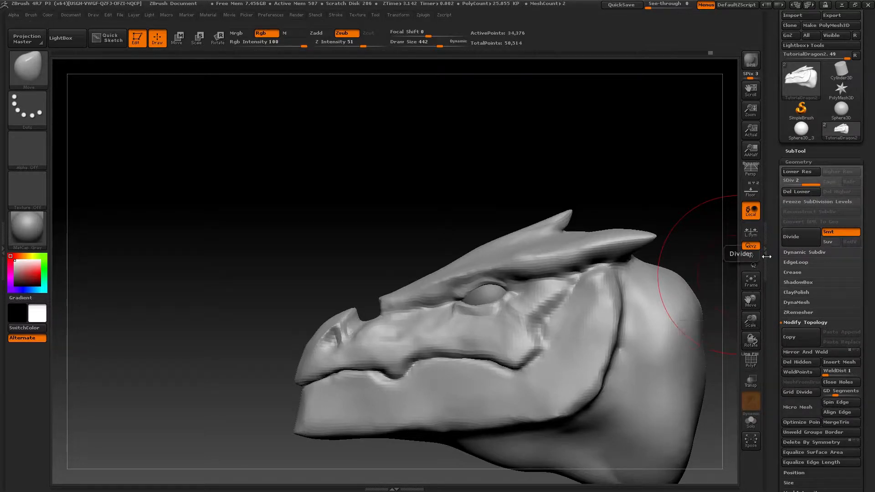
mouse_move(621, 318)
mouse_down()
mouse_move(664, 327)
mouse_move(620, 322)
mouse_up()
right_drag(620, 322, 583, 307)
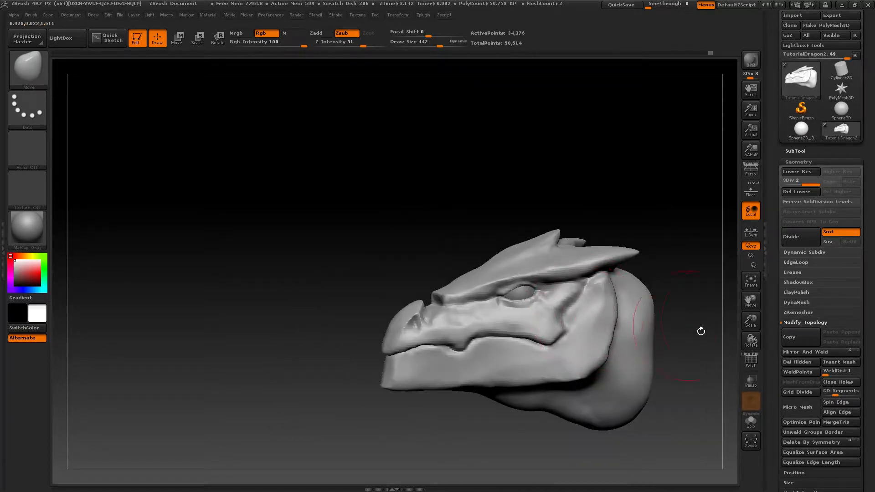
- Compare the dragon head's surface at subdivision levels 1 and 2
key(shift+d)
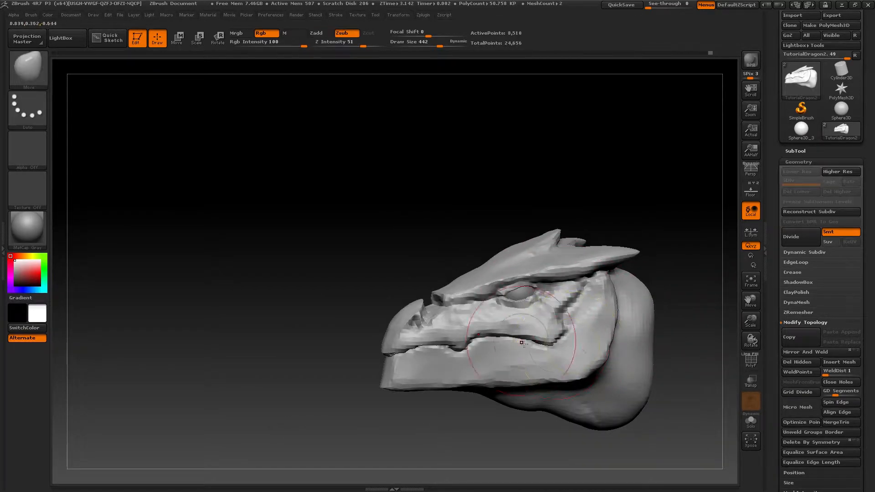
key(d)
key(shift+d)
key(d)
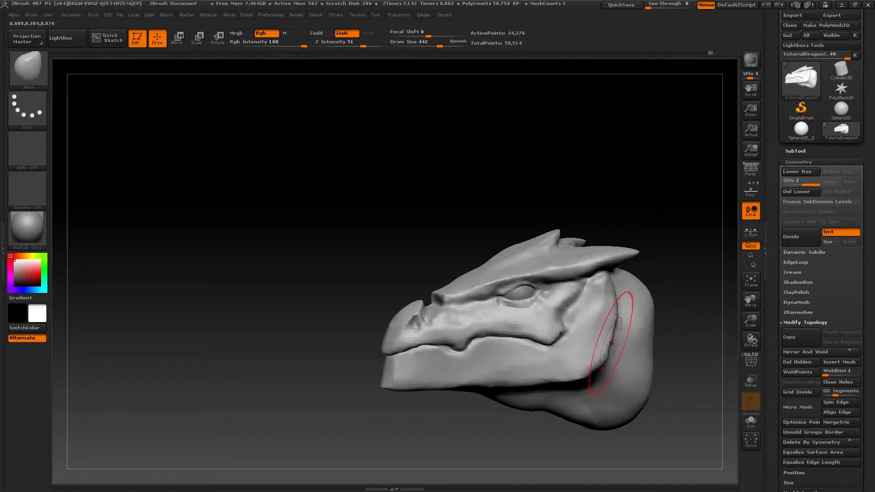
key(shift+d)
key(d)
key(shift+d)
key(d)
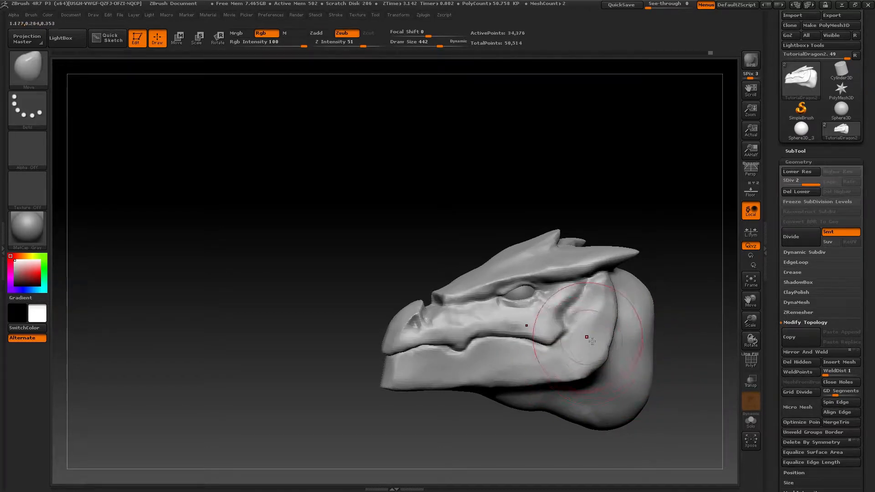
key(shift+d)
key(d)
key(shift+d)
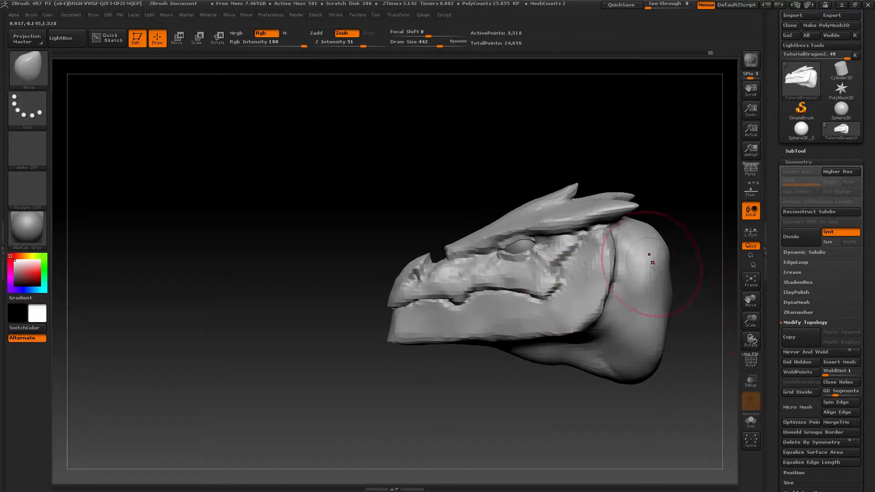
- Show the head's wireframe at subdivision level 1, set the draw size to 4, and examine individual polygons at the mouth corner
alt+right_drag(654, 267, 720, 374)
click(752, 367)
alt+right_drag(528, 255, 502, 219)
right_drag(502, 219, 533, 356)
text(s4)
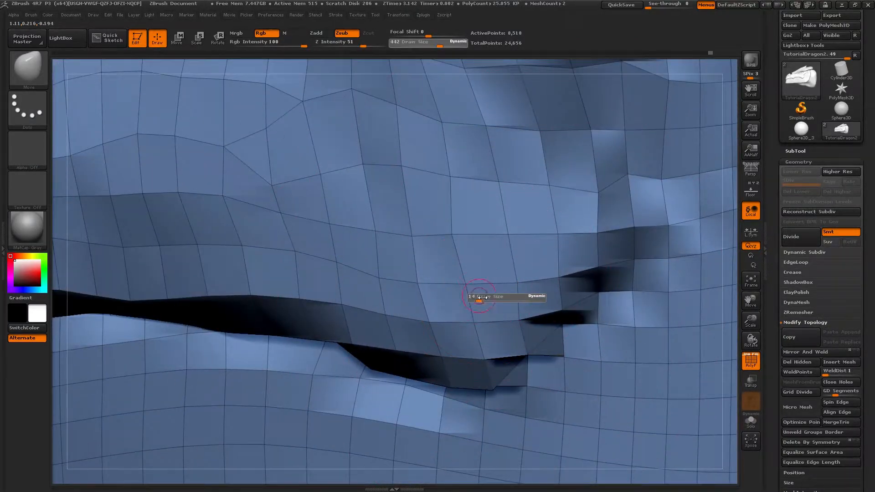
key(Return)
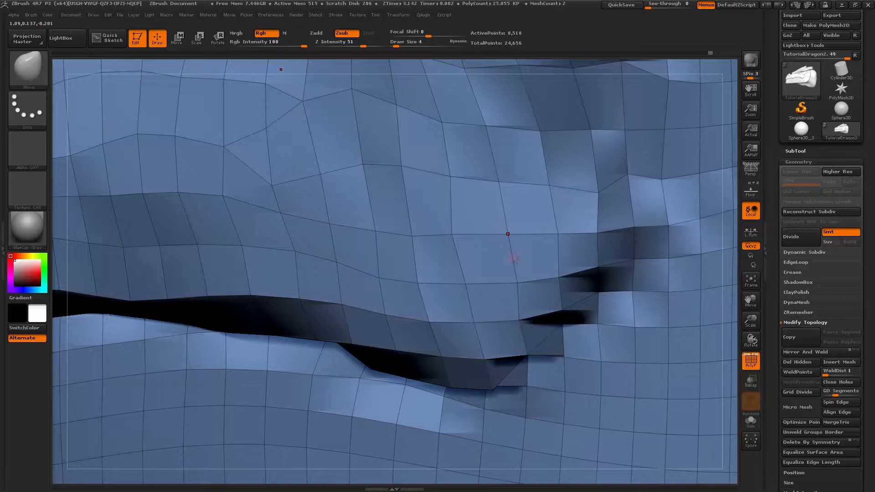
ctrl+right_drag(500, 270, 514, 286)
- Raise the head to subdivision level 2 and examine the wireframe around the mouth corner and rear jaw
click(806, 242)
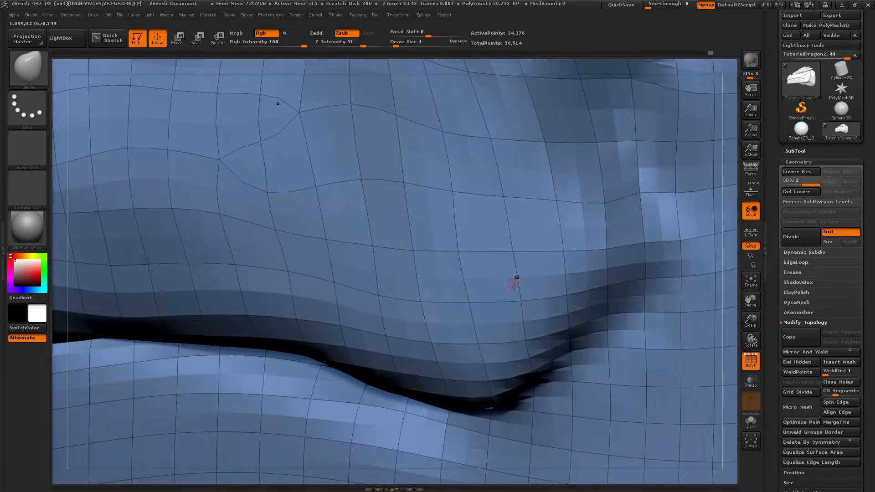
double_click(757, 366)
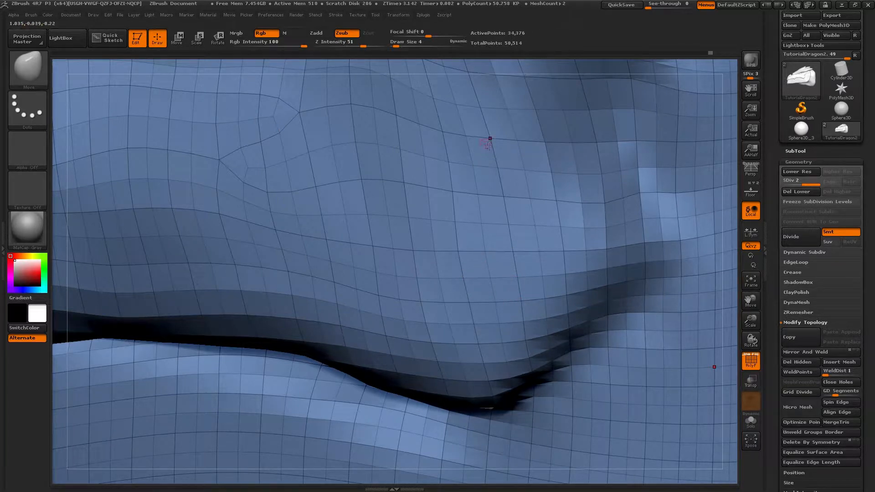
ctrl+right_drag(489, 145, 524, 136)
alt+right_drag(670, 253, 586, 275)
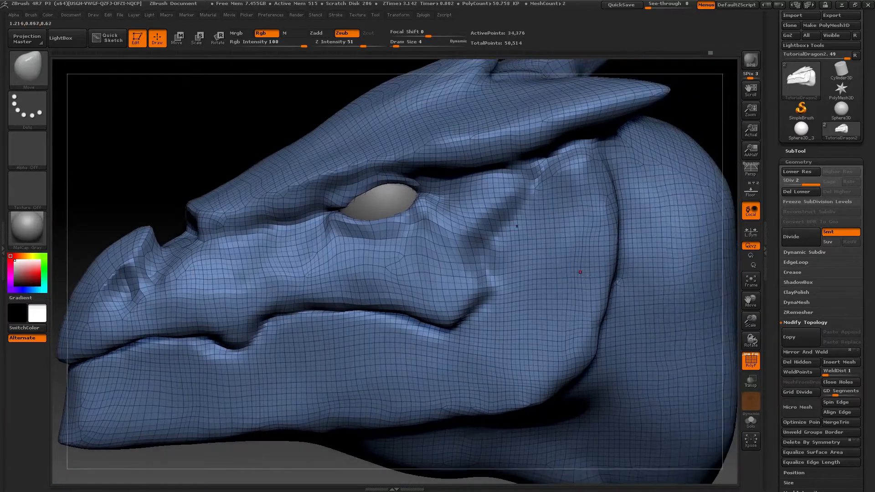
ctrl+right_drag(566, 339, 545, 348)
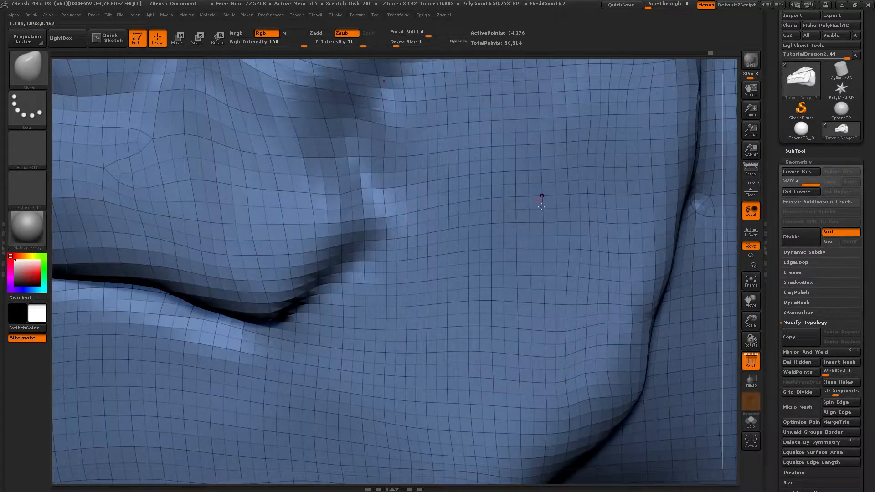
- Set the draw size to about 150 and hide the wireframe on the dragon head
key(s)
drag(530, 237, 541, 238)
ctrl+right_drag(516, 261, 509, 277)
key(shift+f)
drag(521, 276, 525, 277)
mouse_move(525, 277)
right_down()
mouse_move(506, 285)
mouse_move(568, 259)
mouse_move(529, 253)
right_up()
ctrl+right_drag(529, 254, 449, 255)
mouse_move(449, 255)
right_down()
mouse_move(501, 261)
mouse_move(619, 250)
right_up()
ctrl+right_drag(450, 284, 510, 299)
- Switch the head between subdivision levels 1 and 2 to compare shading, ending on level 2
key(shift+d)
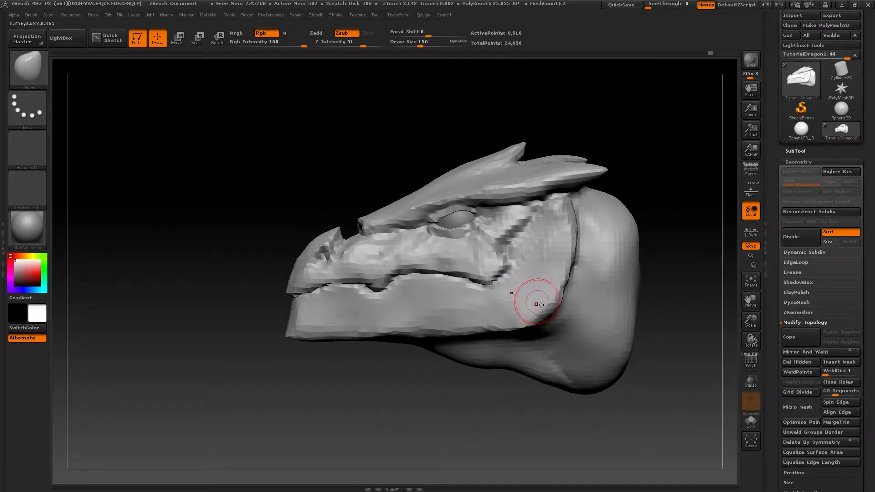
key(ctrl+shift+z)
key(ctrl+z)
key(ctrl+shift+z)
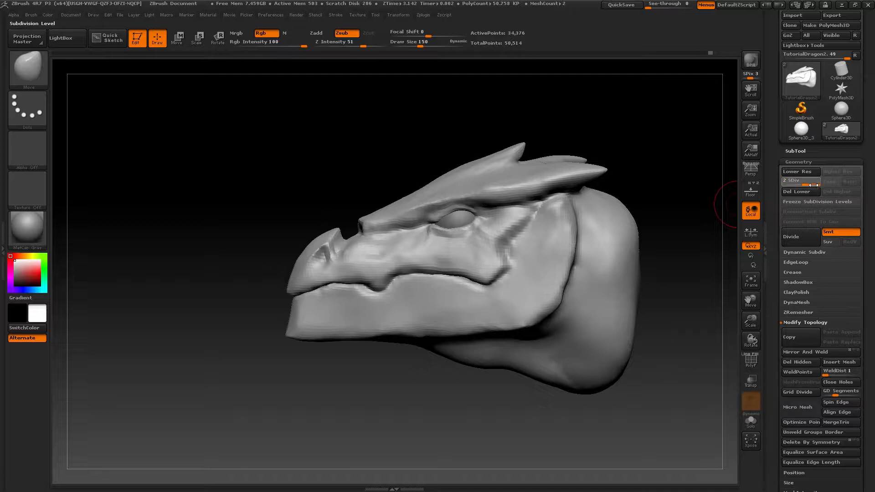
drag(797, 186, 789, 186)
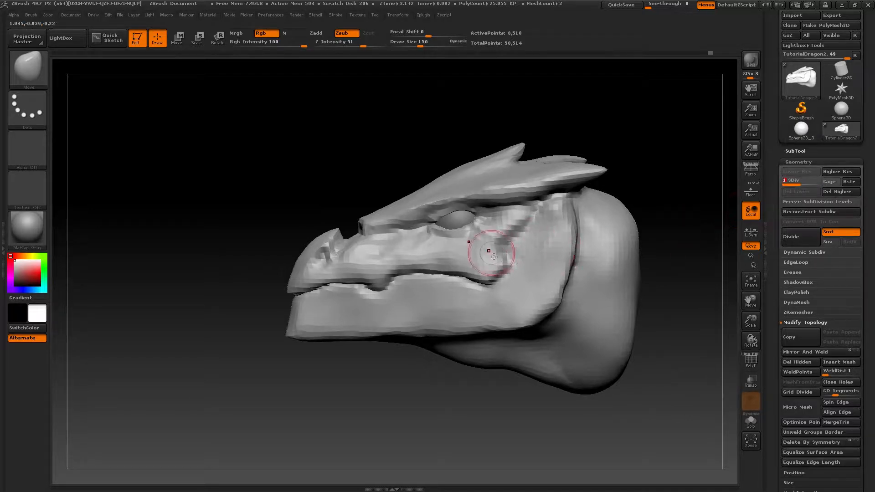
click(819, 188)
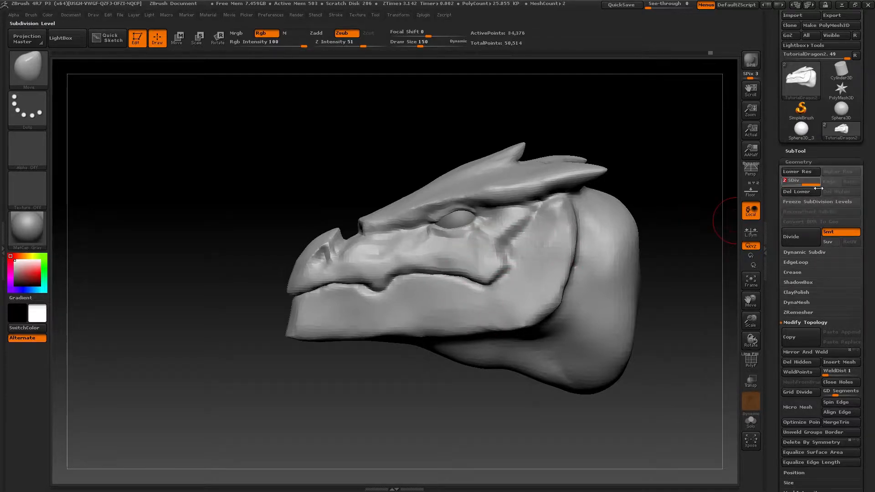
- Divide the dragon head's mesh three more times to add subdivision levels 3 to 5
click(805, 238)
click(804, 239)
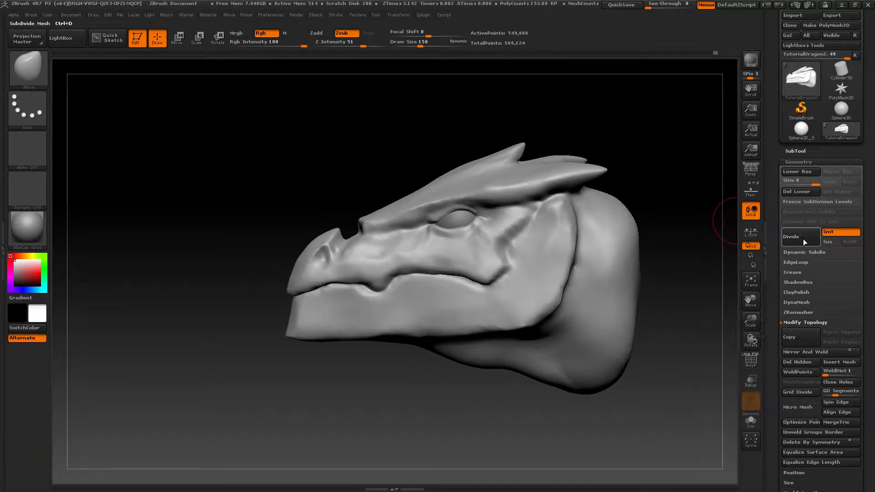
click(804, 241)
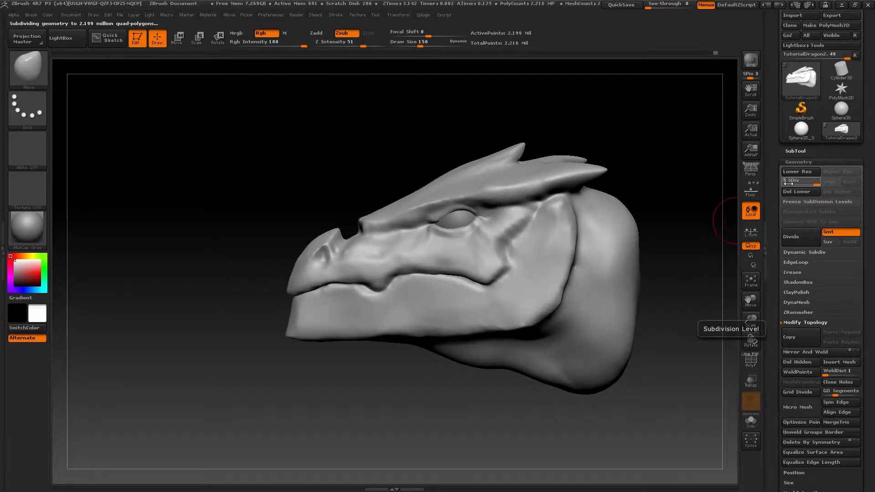
- Drop the head to subdivision level 1 with the wireframe shown, raise it to level 2, and examine the jaw's polygons
drag(824, 187, 783, 194)
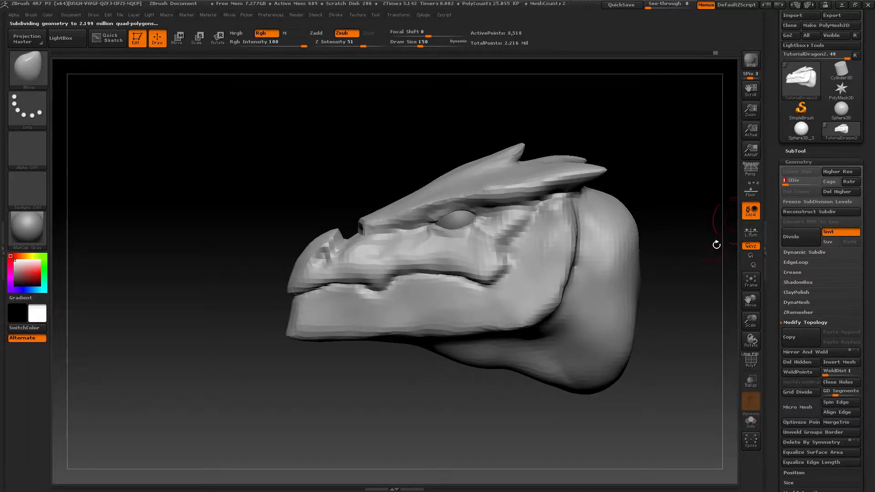
key(shift+f)
ctrl+right_drag(531, 294, 565, 346)
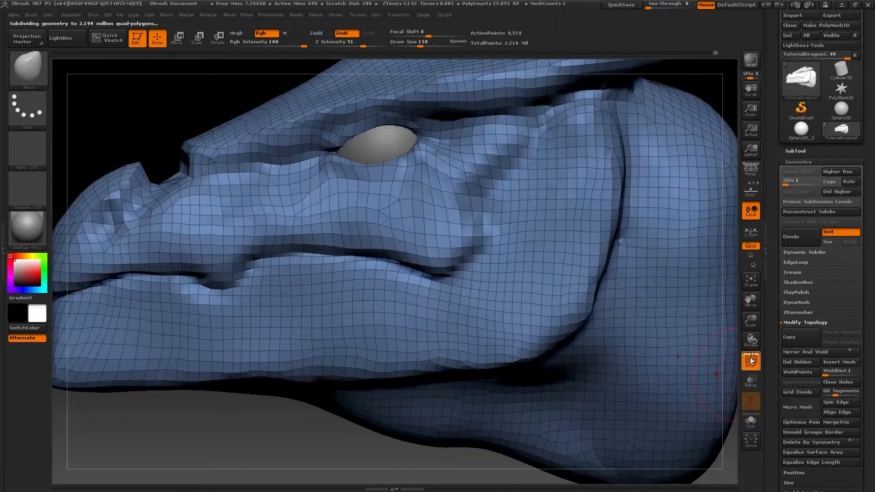
click(796, 187)
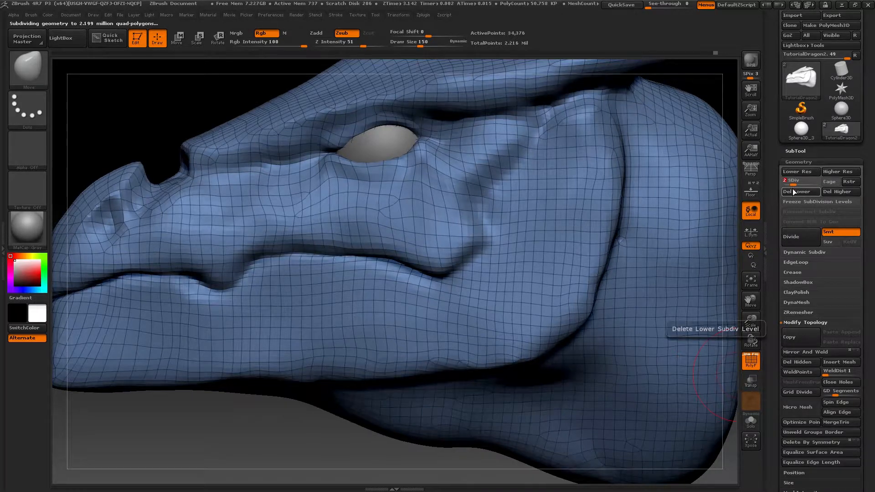
ctrl+right_drag(515, 301, 530, 331)
key(shift+f)
key(shift+f)
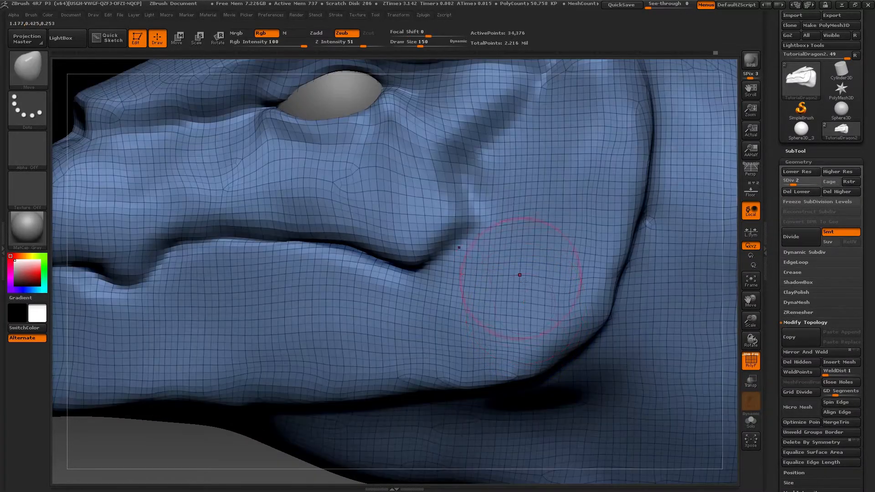
alt+right_drag(532, 286, 524, 319)
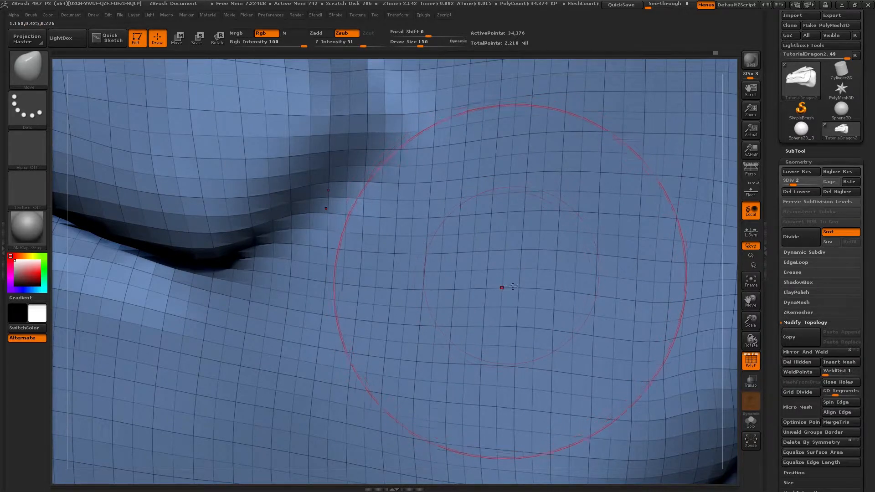
- Examine the wireframe beside the mouth corner while raising the head through subdivision levels 3 and 4 to 5, and hide the wireframe
key(shift+f)
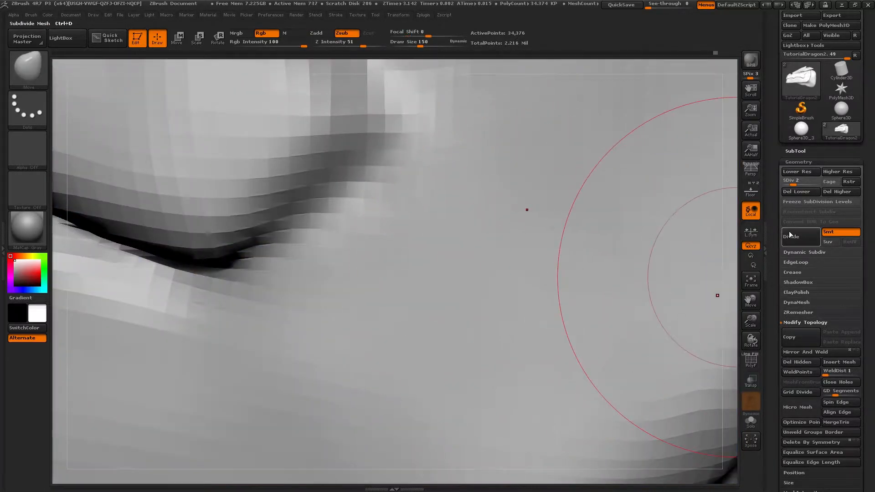
key(shift+f)
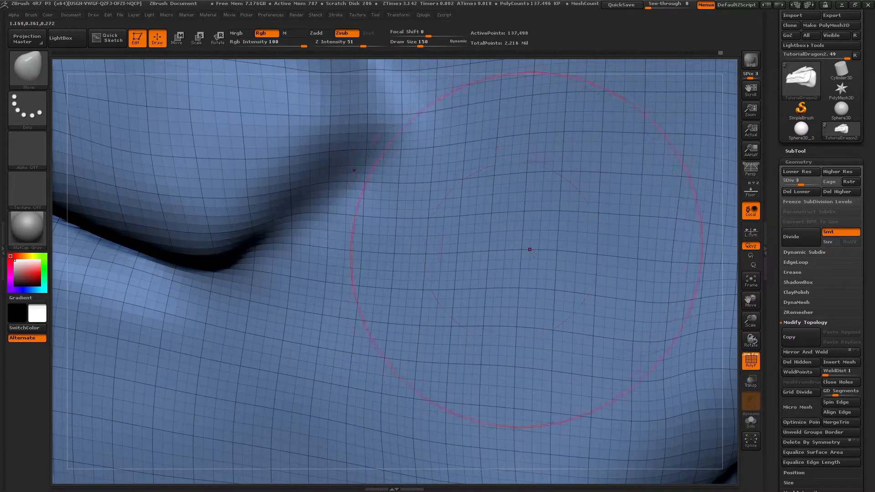
key(shift+f)
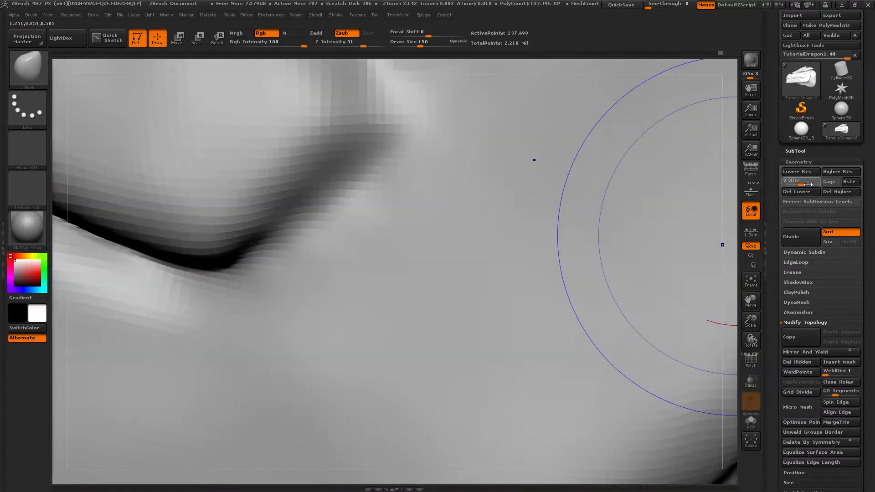
drag(801, 184, 810, 184)
key(shift+f)
alt+right_drag(508, 277, 504, 289)
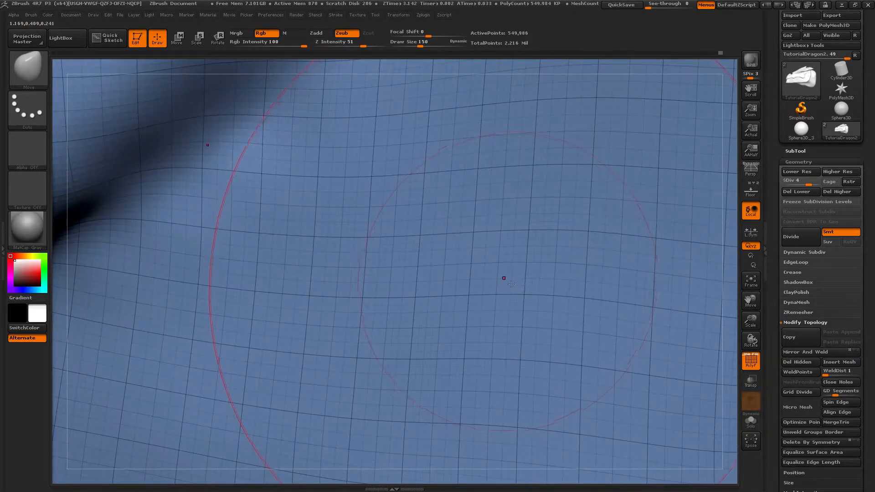
key(d)
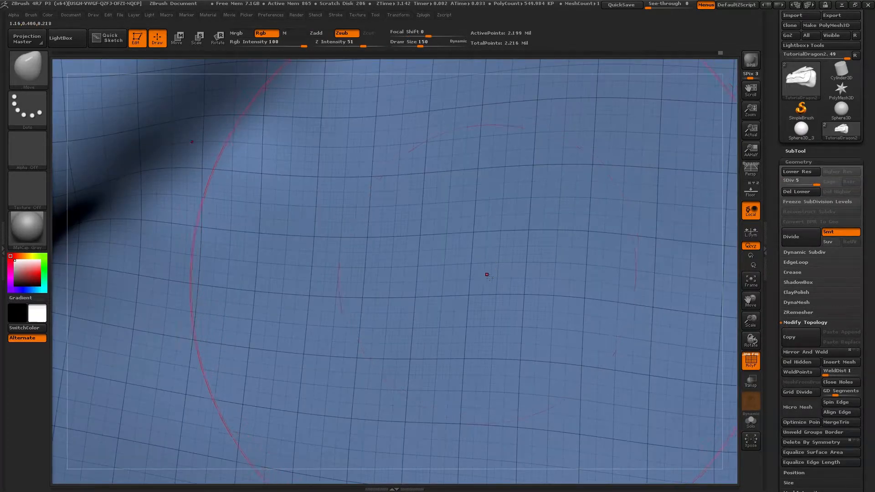
mouse_move(490, 278)
alt+right_down()
mouse_move(495, 306)
mouse_move(486, 265)
mouse_move(479, 283)
mouse_move(490, 283)
mouse_move(506, 310)
mouse_move(477, 312)
mouse_move(524, 281)
alt+right_up()
key(shift+f)
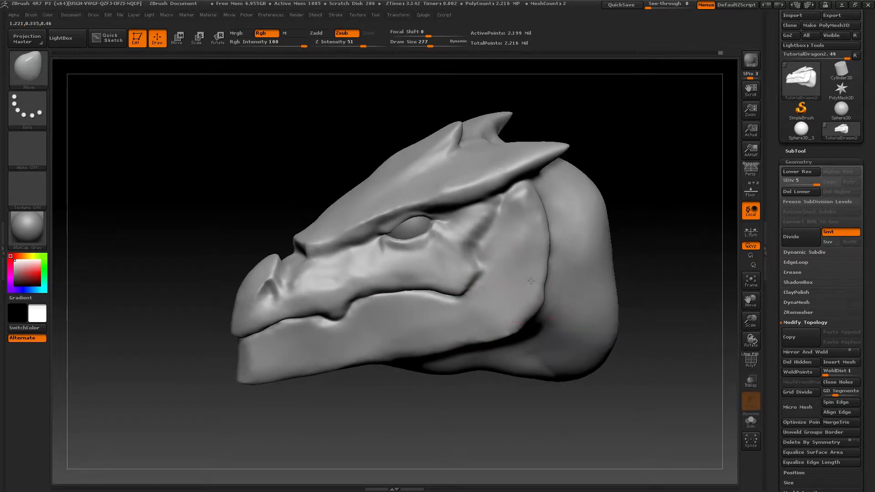
- Switch to the ClayBuildup brush and set its draw size to 186
key(b)
key(d)
key(s)
mouse_move(526, 277)
mouse_down()
mouse_move(505, 269)
mouse_move(479, 296)
mouse_move(511, 315)
mouse_move(508, 283)
mouse_move(518, 285)
mouse_up()
key(b)
key(c)
key(b)
key(s)
mouse_move(533, 250)
mouse_down()
mouse_move(506, 298)
mouse_move(535, 243)
mouse_up()
key(ctrl+z)
right_drag(584, 262, 577, 267)
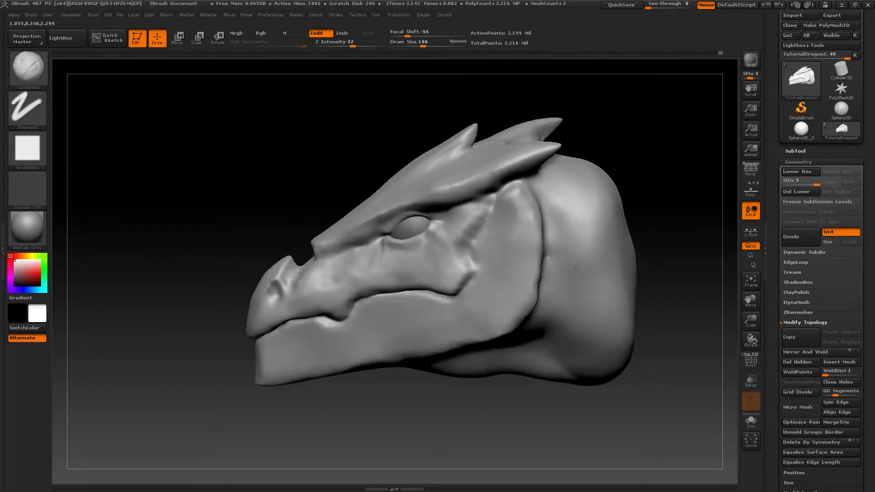
- Try ClayBuildup strokes across the neck behind the head crest at draw size 186
drag(600, 223, 578, 326)
mouse_move(578, 326)
right_down()
mouse_move(592, 253)
mouse_move(611, 223)
right_up()
drag(615, 216, 679, 166)
mouse_move(632, 215)
right_down()
mouse_move(575, 237)
mouse_move(567, 231)
right_up()
key(ctrl)
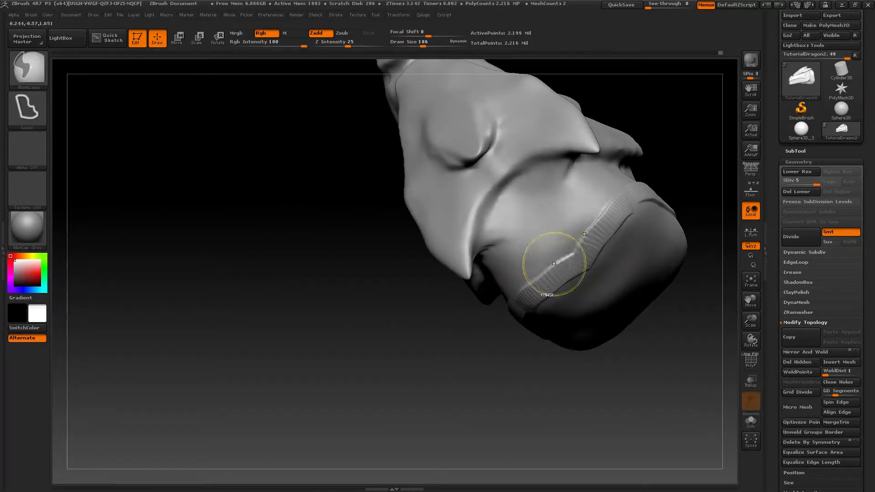
key(ctrl+z)
- Reduce the ClayBuildup brush's draw size to 93 for finer strokes
mouse_move(546, 288)
right_down()
mouse_move(502, 314)
mouse_move(506, 324)
mouse_move(531, 300)
mouse_move(490, 307)
right_up()
key(s)
drag(489, 307, 485, 309)
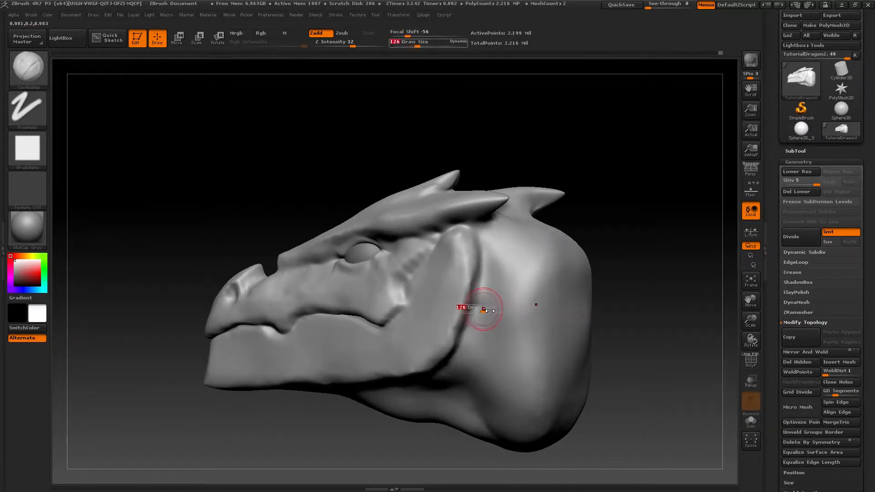
key(shift)
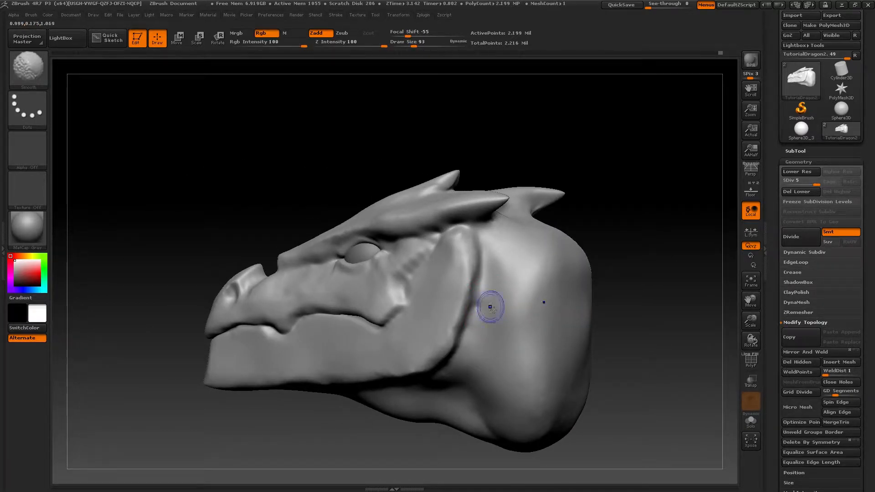
- Try several parallel ClayBuildup strokes on the rear jaw at draw size 93
mouse_move(493, 310)
right_down()
mouse_move(434, 295)
mouse_move(504, 308)
right_up()
drag(528, 303, 519, 353)
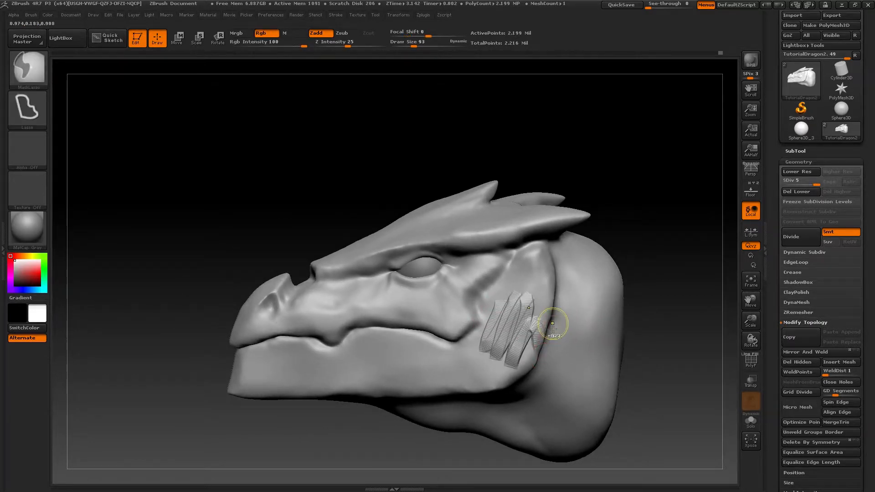
key(ctrl+z)
- Build up a small mound on the cheek below the eye with ClayBuildup at size 93 and smooth it
mouse_move(516, 311)
right_down()
mouse_move(500, 327)
mouse_move(611, 326)
mouse_move(527, 333)
right_up()
key(shift)
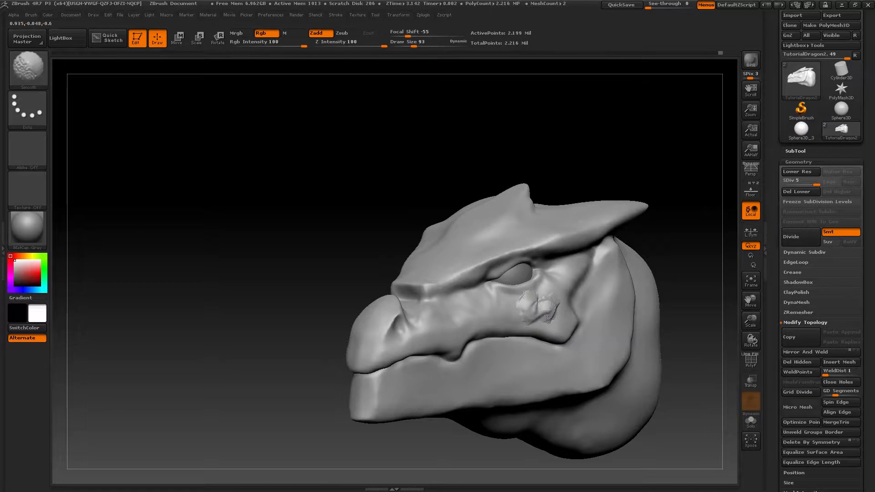
mouse_move(558, 309)
right_down()
mouse_move(543, 314)
mouse_move(553, 322)
mouse_move(543, 314)
right_up()
shift+drag(542, 314, 555, 309)
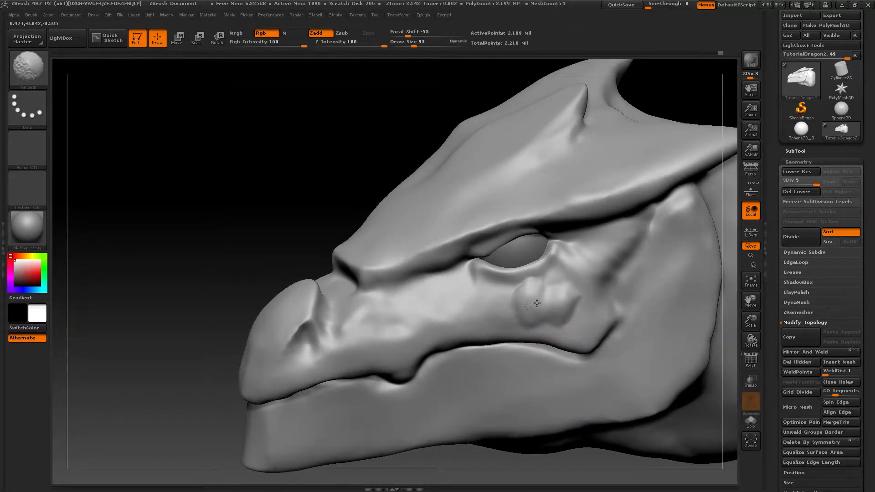
key(shift)
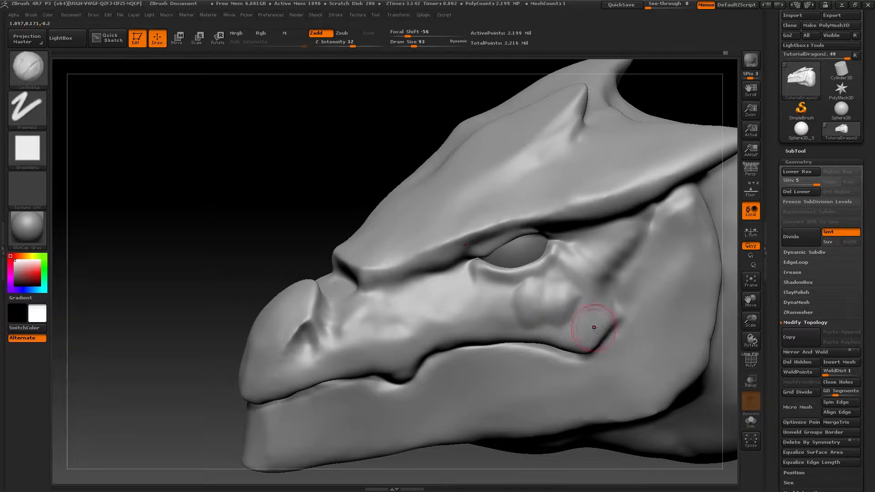
- Undo the recent clay strokes that built the mound on the cheek below the eye
key(ctrl+z)
key(ctrl+z)
key(ctrl+z)
key(ctrl+z)
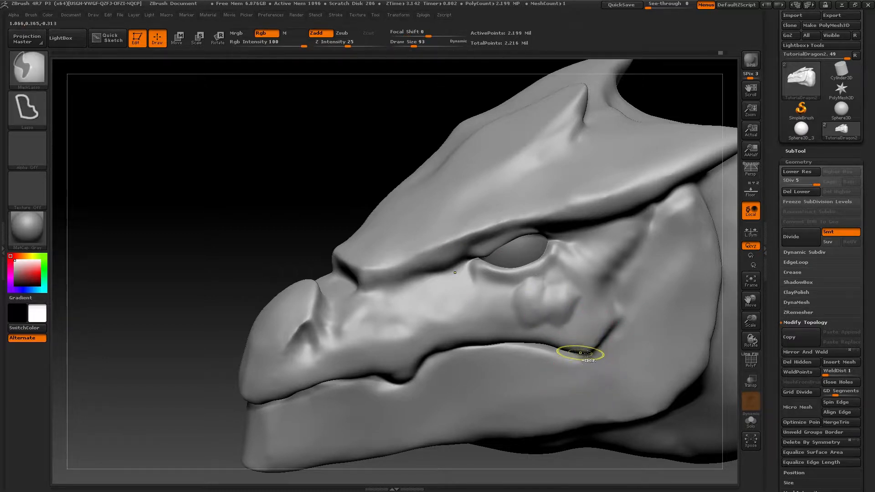
key(ctrl+z)
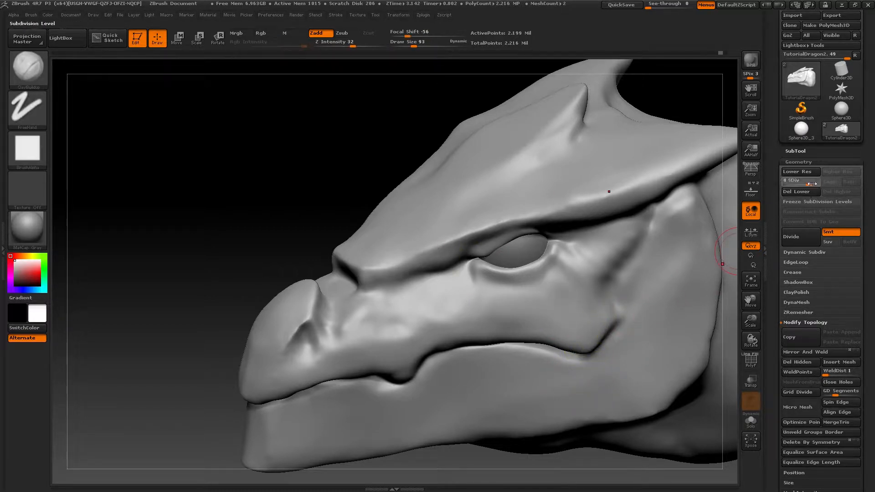
- Drop the mesh to subdivision level 1 and smooth the bump on the cheek below the eye
click(786, 185)
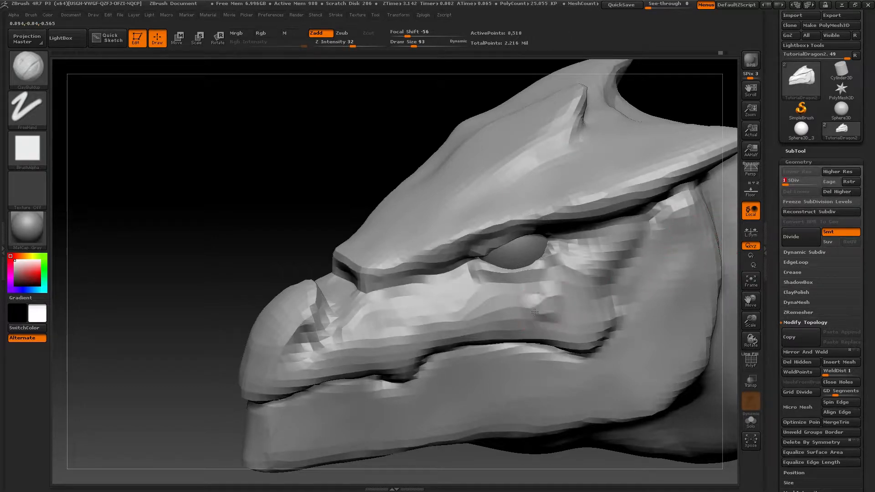
key(shift)
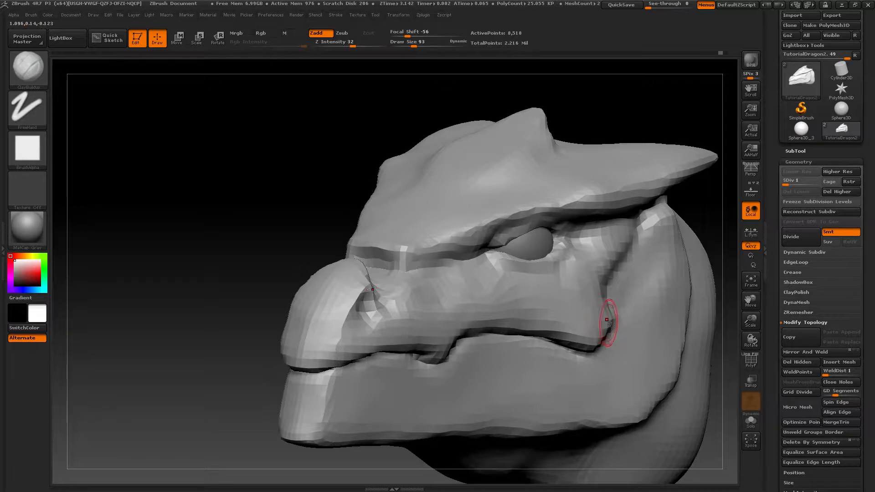
key(shift)
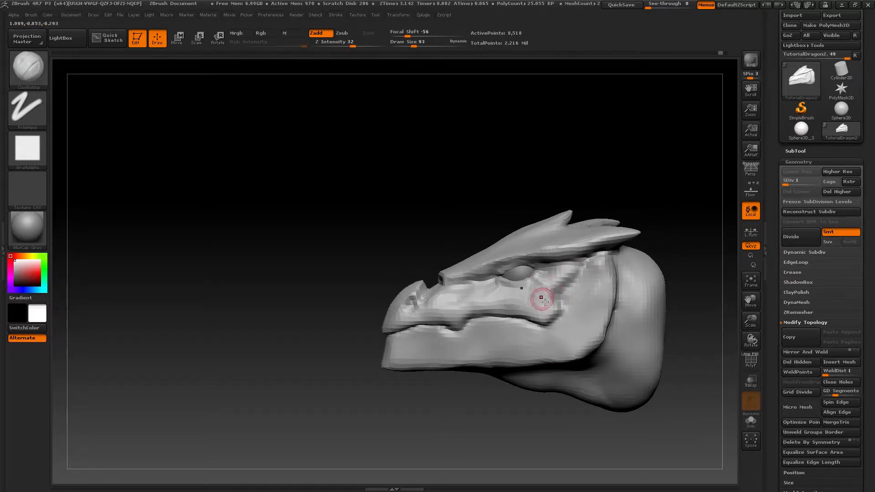
ctrl+right_drag(542, 299, 576, 301)
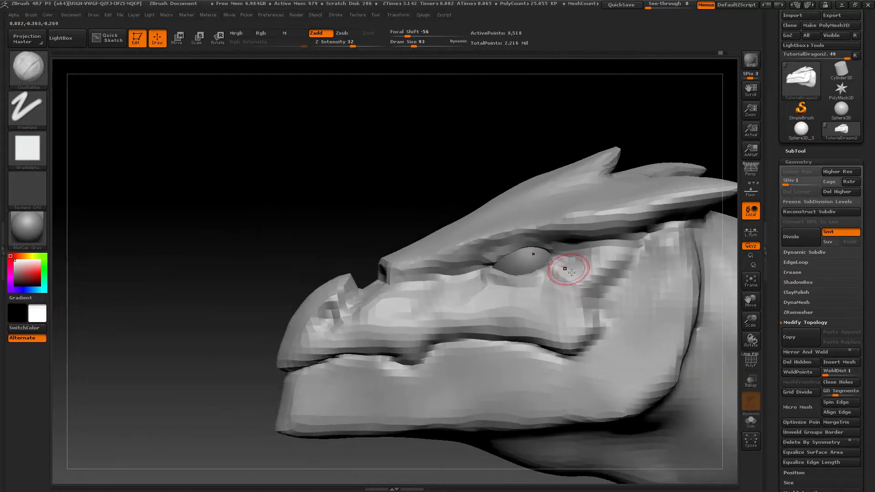
- Delete the higher subdivision levels from level 1 and divide the mesh once to level 2
key(ctrl)
key(d)
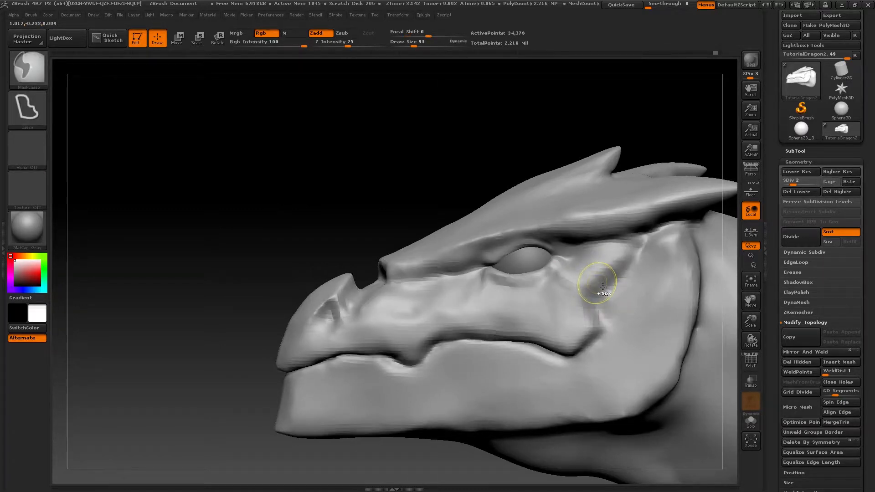
key(shift+d)
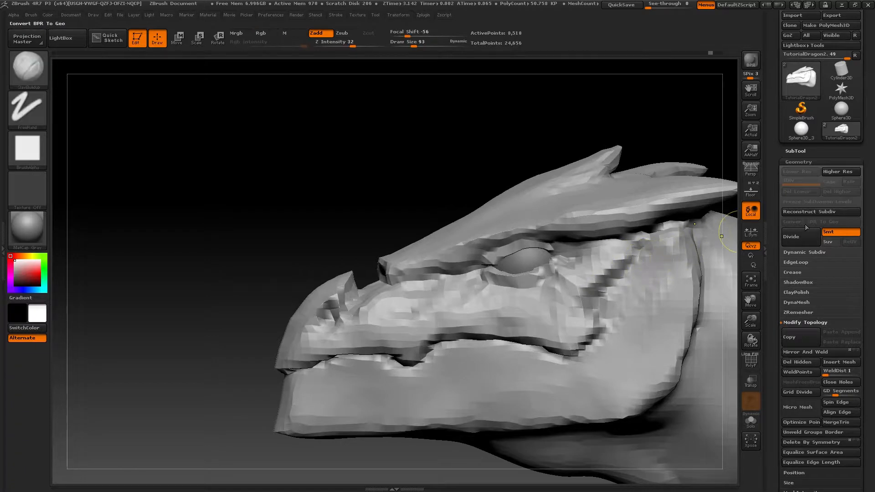
click(810, 241)
- Flatten the cheek and the side of the upper jaw with the TrimDynamic brush at draw size 170
right_drag(505, 298, 547, 287)
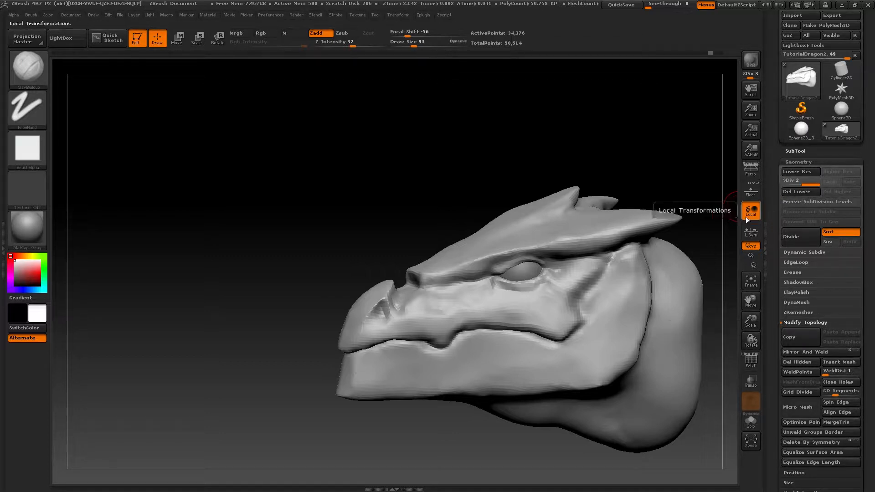
mouse_move(538, 314)
ctrl+right_down()
mouse_move(541, 333)
mouse_move(597, 322)
mouse_move(544, 325)
mouse_move(668, 245)
ctrl+right_up()
mouse_move(574, 334)
ctrl+right_down()
mouse_move(547, 312)
mouse_move(582, 309)
mouse_move(543, 309)
mouse_move(575, 310)
mouse_move(543, 301)
mouse_move(586, 303)
mouse_move(566, 310)
ctrl+right_up()
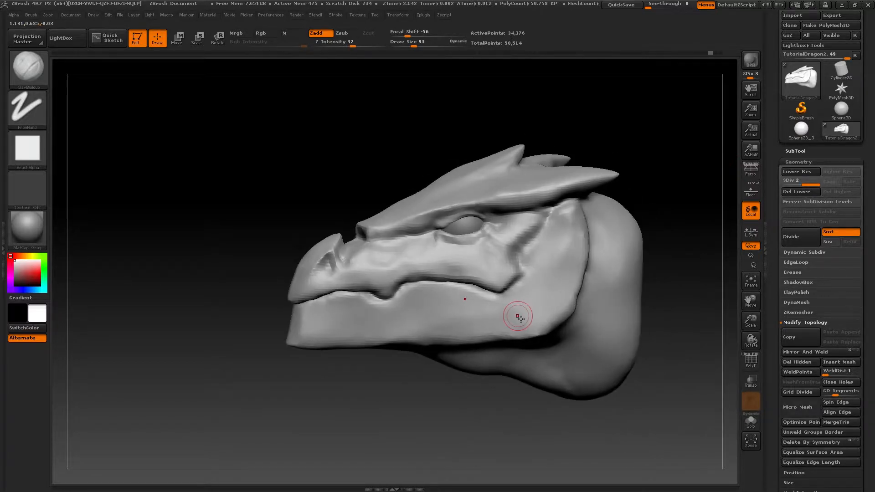
key(b)
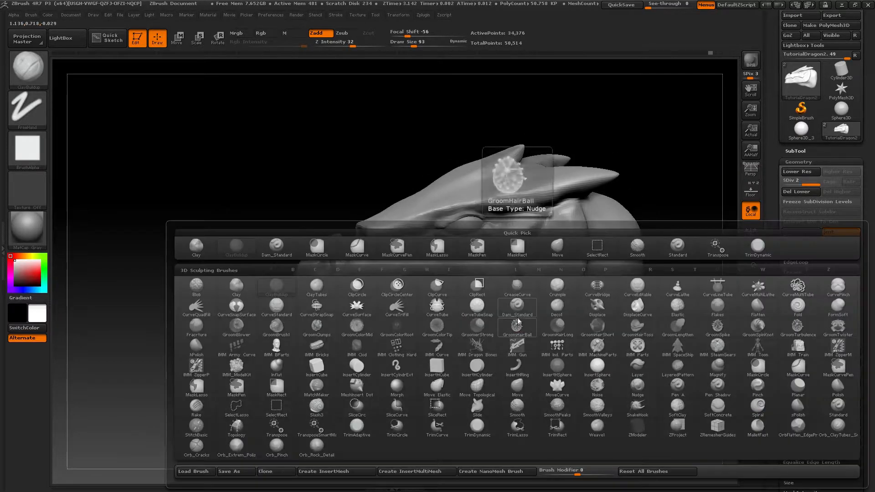
key(t)
key(d)
key(s)
click(492, 278)
right_drag(485, 260, 491, 275)
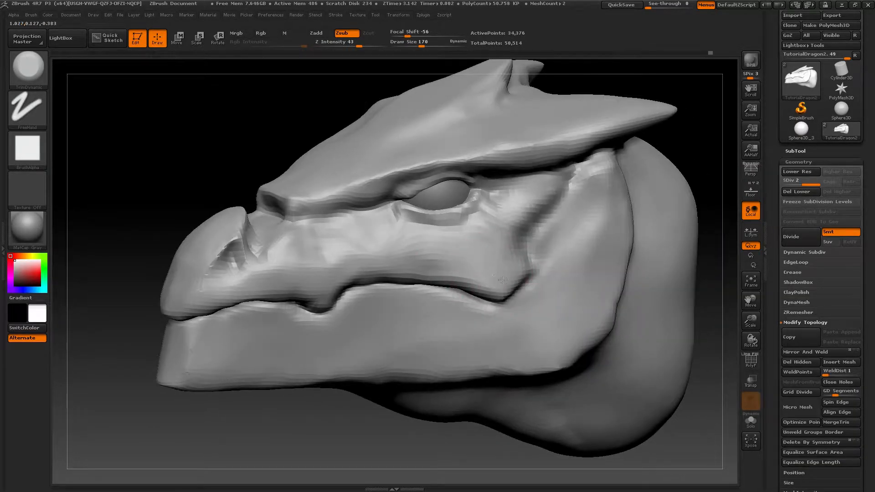
drag(465, 265, 414, 257)
alt+right_drag(414, 256, 472, 260)
mouse_move(471, 261)
mouse_down()
mouse_move(430, 258)
mouse_move(405, 276)
mouse_up()
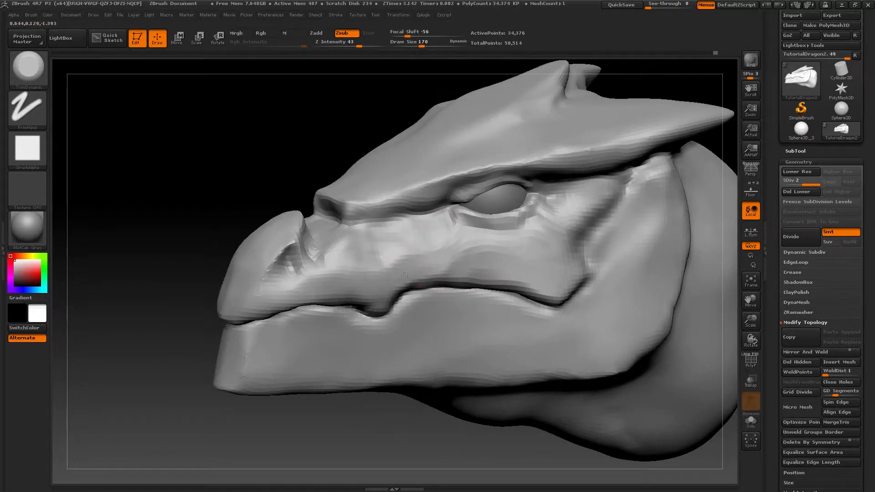
- Trim the front of the snout and the area around the nostril with TrimDynamic at draw size 170
right_drag(373, 285, 341, 260)
drag(341, 260, 353, 234)
right_drag(354, 235, 387, 278)
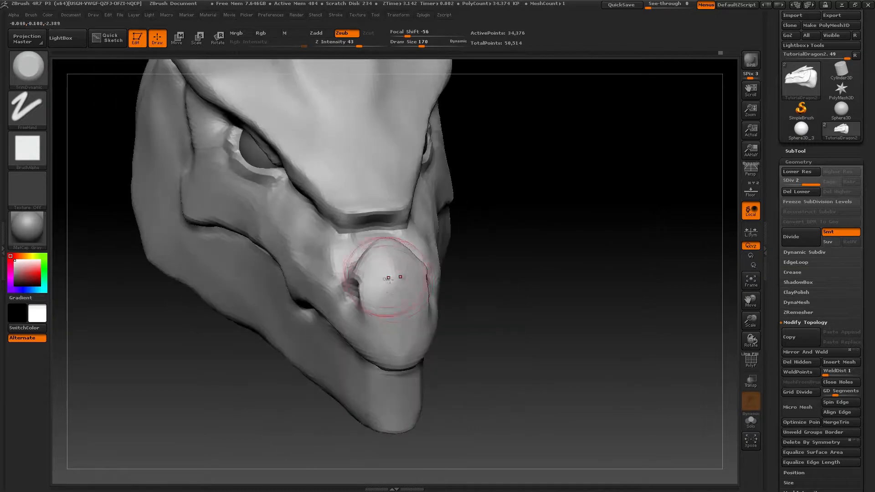
mouse_move(387, 278)
mouse_down()
mouse_move(383, 299)
mouse_move(370, 291)
mouse_up()
right_drag(370, 292, 368, 274)
drag(368, 273, 361, 292)
- Reduce the TrimDynamic draw size and smooth the side of the snout between the nostril and the eye
right_drag(360, 292, 499, 318)
key(s)
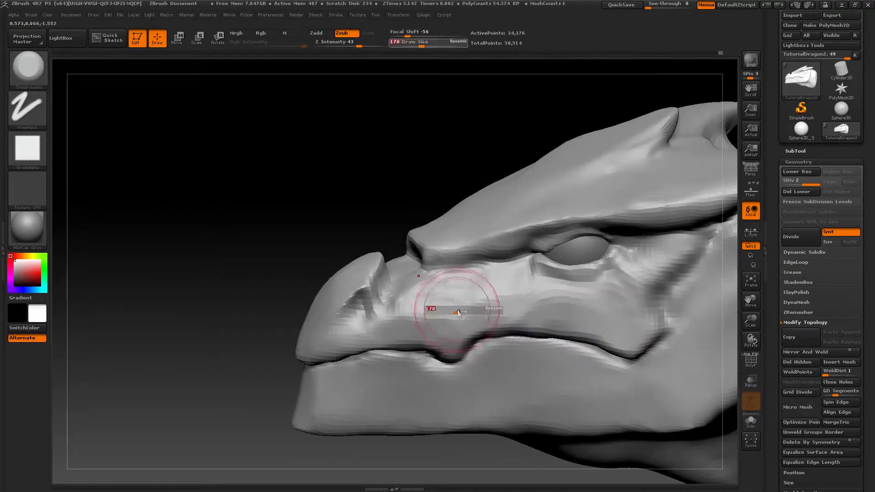
drag(461, 310, 454, 310)
shift+drag(458, 307, 477, 299)
mouse_move(499, 294)
right_down()
mouse_move(476, 309)
mouse_move(416, 285)
mouse_move(449, 275)
right_up()
key(s)
drag(451, 280, 448, 280)
- Shape the front tip of the brow plate above the snout with the Dam_Standard and Move brushes
mouse_move(451, 287)
right_down()
mouse_move(472, 258)
mouse_move(389, 255)
right_up()
key(v)
key(v)
key(b)
key(d)
key(s)
key(s)
drag(402, 242, 408, 244)
mouse_move(408, 245)
right_down()
mouse_move(391, 263)
mouse_move(370, 254)
mouse_move(408, 249)
right_up()
key(b)
key(m)
key(v)
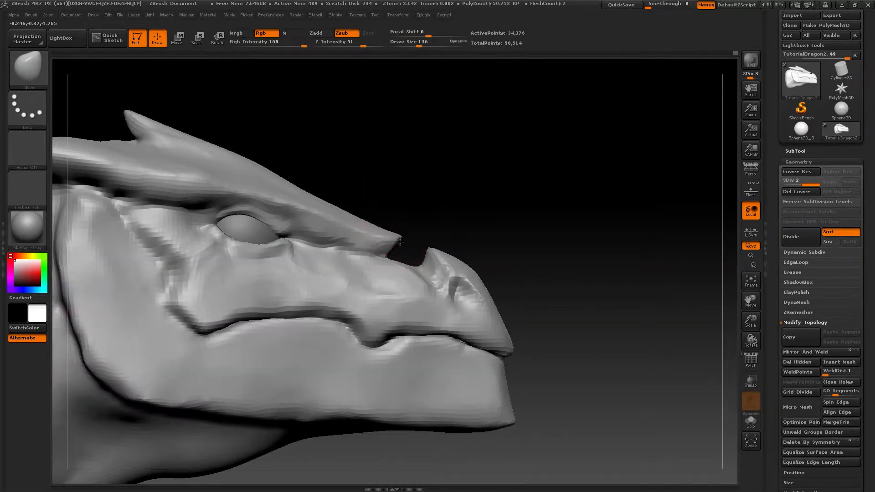
- Trim the raised rear edge of the nose tip behind the nostril with TrimDynamic at draw size 86
mouse_move(400, 242)
right_down()
mouse_move(423, 234)
mouse_move(384, 245)
mouse_move(357, 287)
mouse_move(338, 289)
right_up()
key(b)
key(t)
key(d)
drag(349, 279, 360, 287)
alt+right_drag(359, 286, 352, 343)
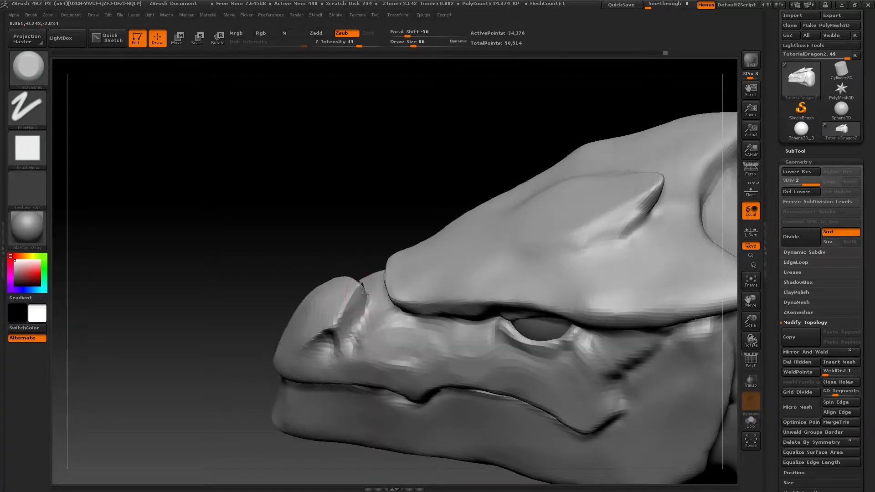
- Reshape the brow and eye area in front view with the Move brush, enlarging its draw size to 220
mouse_move(358, 301)
right_down()
mouse_move(367, 281)
mouse_move(377, 298)
mouse_move(351, 327)
mouse_move(369, 310)
mouse_move(375, 320)
mouse_move(429, 333)
right_up()
key(b)
key(m)
key(v)
key(bracketright)
key(bracketright)
key(bracketright)
key(bracketright)
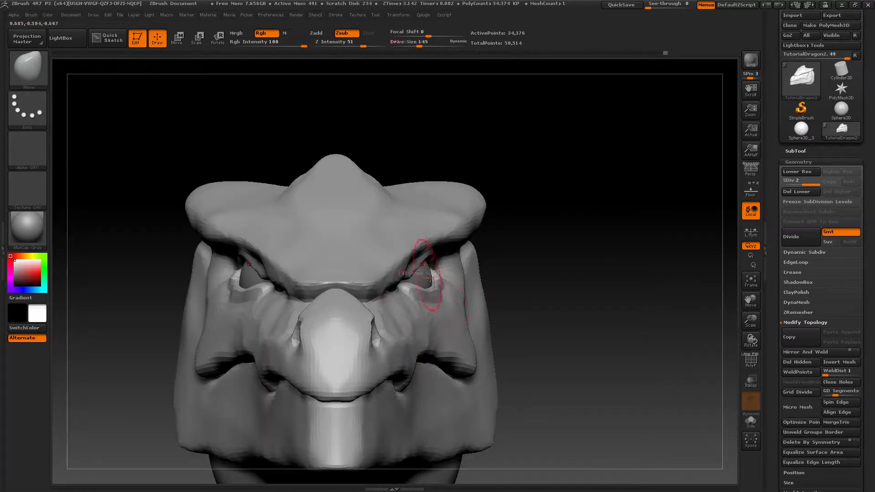
drag(430, 279, 447, 279)
drag(422, 245, 415, 245)
key(s)
drag(424, 247, 426, 250)
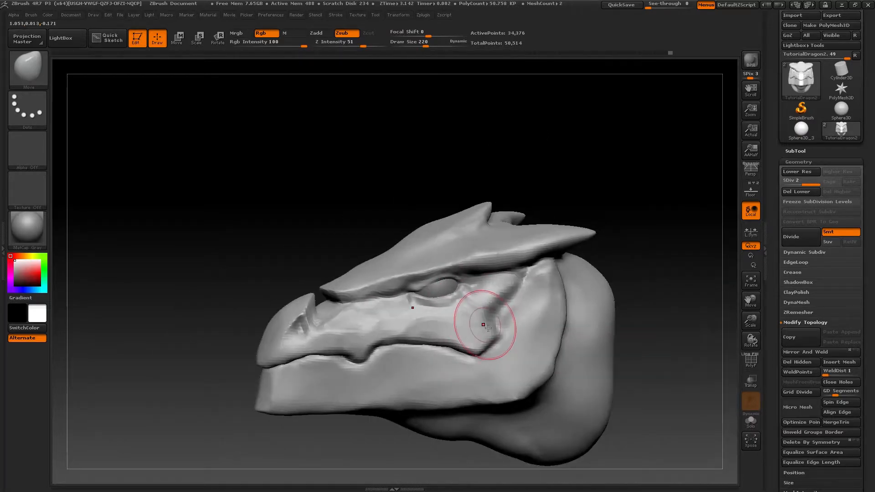
- Sculpt the nostril opening on the snout with ClayBuildup at draw size 19
key(b)
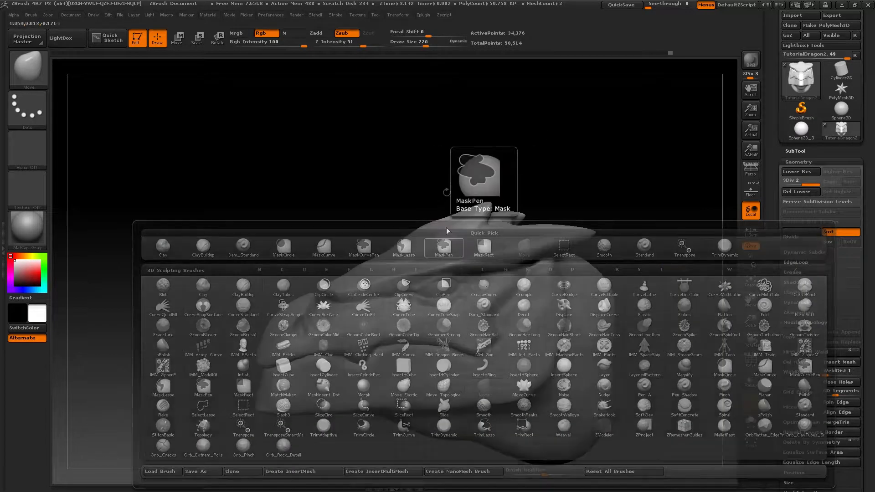
key(b)
key(c)
key(b)
key(s)
mouse_move(331, 384)
alt+right_down()
mouse_move(429, 365)
mouse_move(372, 293)
alt+right_up()
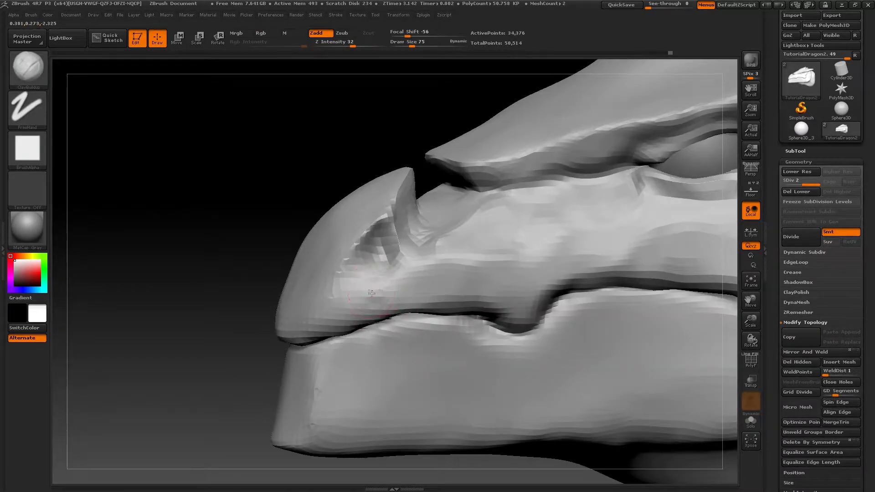
key(s)
drag(376, 295, 365, 295)
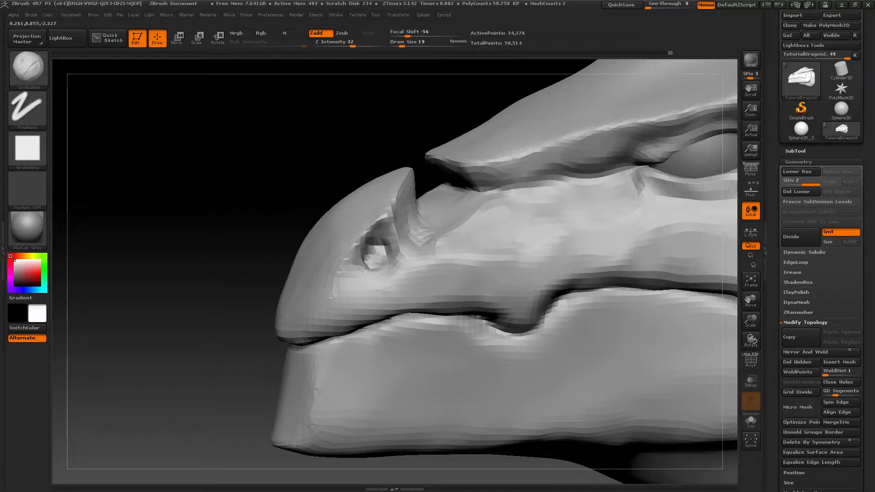
- Build up a raised rim around the nostril with ClayBuildup, enlarging the draw size to 62
key(s)
mouse_move(367, 257)
mouse_down()
mouse_move(387, 276)
mouse_move(348, 284)
mouse_up()
key(s)
drag(347, 283, 347, 275)
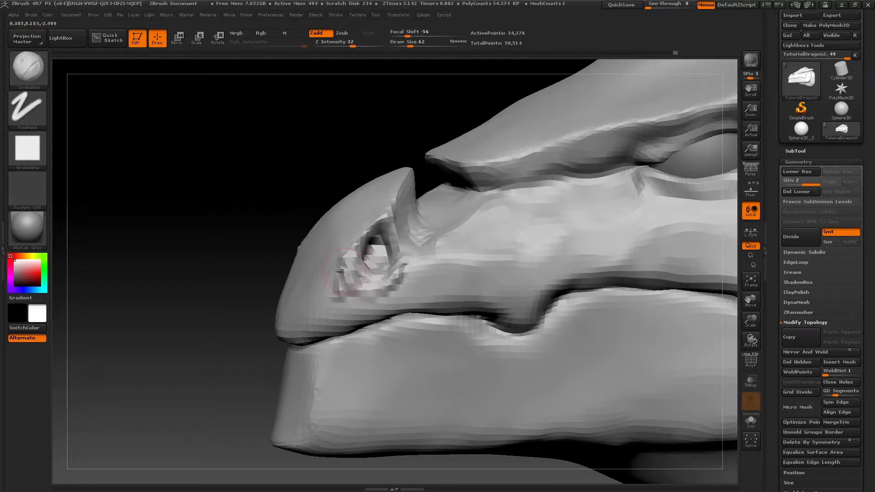
- Flatten the surface beneath the nostril rim with TrimDynamic at draw size 118
key(b)
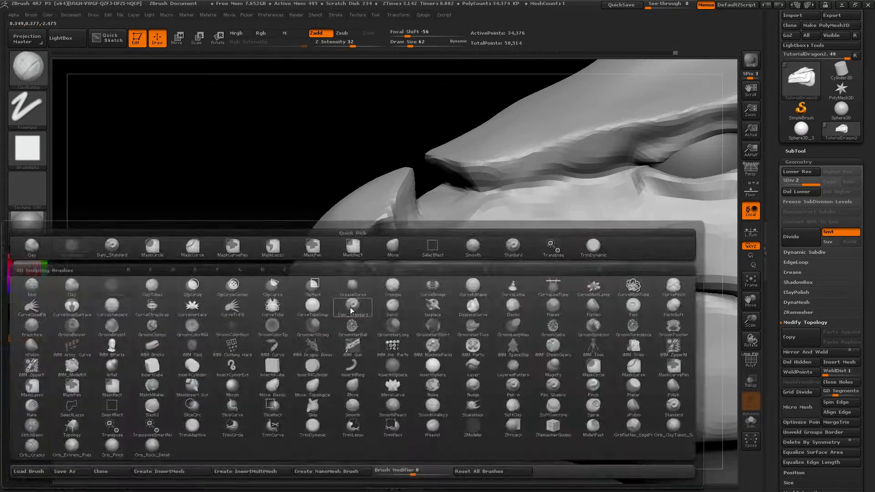
key(t)
key(d)
key(s)
drag(347, 298, 355, 298)
mouse_move(346, 294)
mouse_down()
mouse_move(343, 275)
mouse_move(367, 301)
mouse_move(395, 286)
mouse_move(350, 312)
mouse_up()
- Trim the underside of the chin with TrimDynamic at draw size 109
mouse_move(351, 311)
right_down()
mouse_move(383, 304)
mouse_move(345, 308)
mouse_move(303, 339)
mouse_move(284, 395)
mouse_move(338, 377)
mouse_move(298, 333)
mouse_move(321, 344)
right_up()
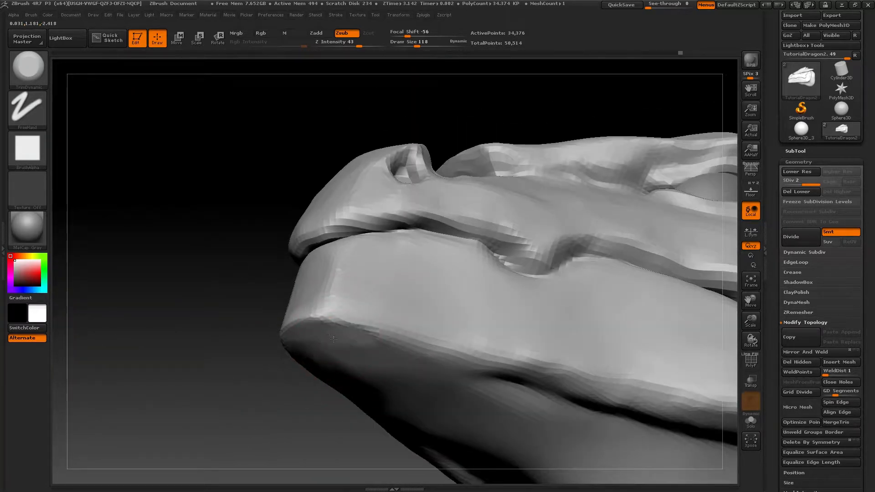
key(s)
click(377, 350)
drag(360, 358, 387, 392)
mouse_move(420, 337)
right_down()
mouse_move(437, 392)
mouse_move(382, 366)
right_up()
- Flatten the side of the lower jaw with TrimDynamic at draw size 277 and undo the last stroke near the chin
ctrl+right_drag(429, 339, 432, 327)
key(s)
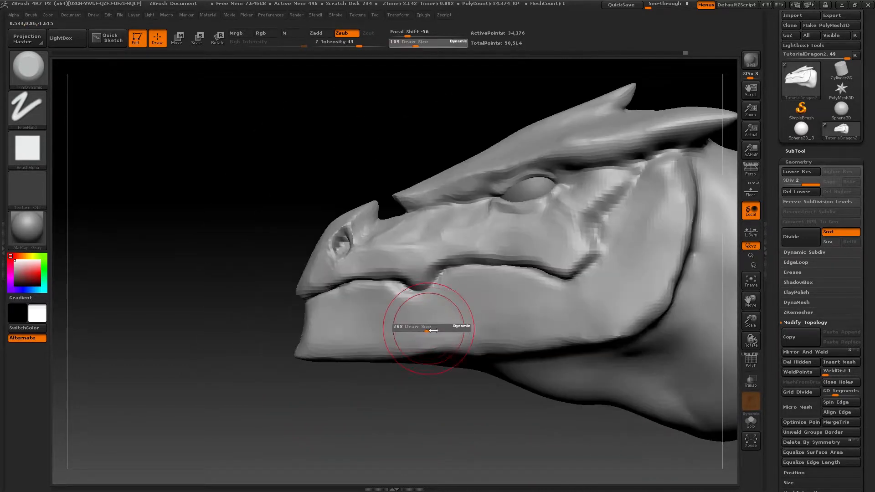
click(431, 328)
drag(433, 337, 484, 336)
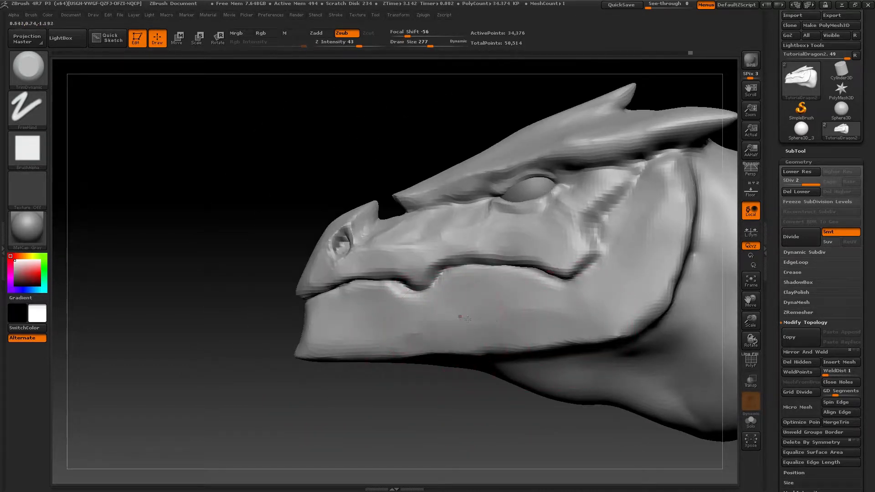
drag(353, 311, 362, 299)
key(ctrl+z)
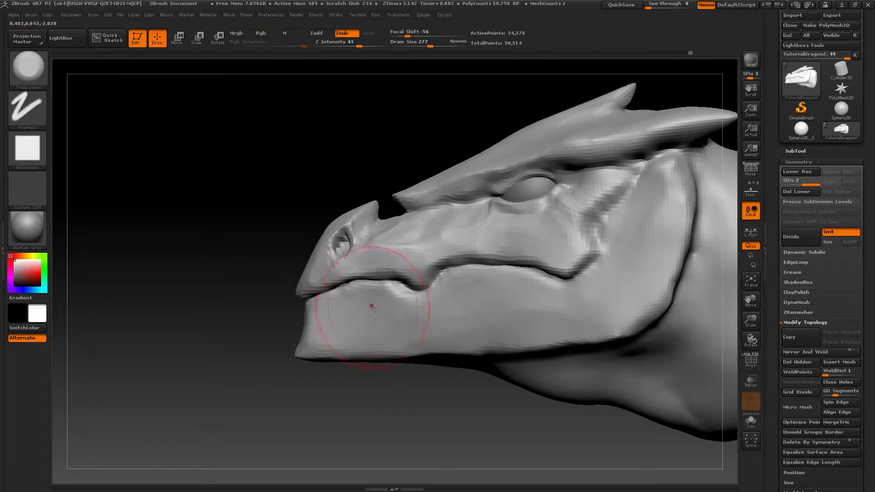
- Mask the upper jaw and brow with a lasso, and flatten the unmasked lower jaw with TrimDynamic at draw size 251
ctrl+drag(275, 317, 300, 307)
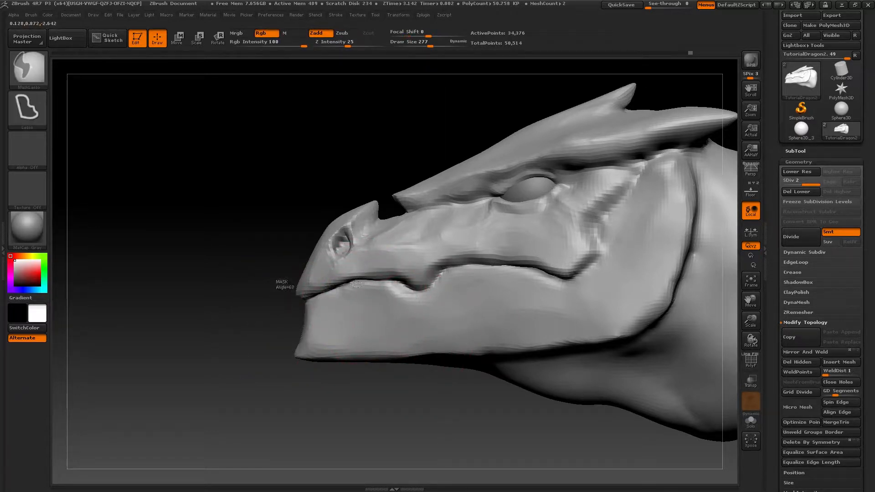
mouse_move(402, 282)
ctrl+mouse_down()
mouse_move(420, 296)
mouse_move(444, 280)
mouse_move(493, 273)
mouse_move(580, 279)
mouse_move(636, 187)
mouse_move(257, 212)
ctrl+mouse_up()
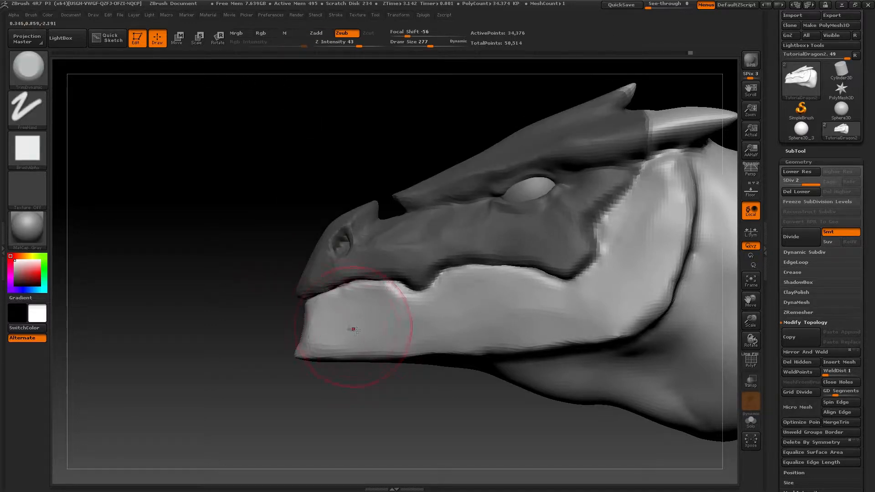
mouse_move(375, 301)
mouse_down()
mouse_move(395, 307)
mouse_move(384, 315)
mouse_move(395, 307)
mouse_up()
key(ctrl+z)
key(s)
key(s)
click(466, 304)
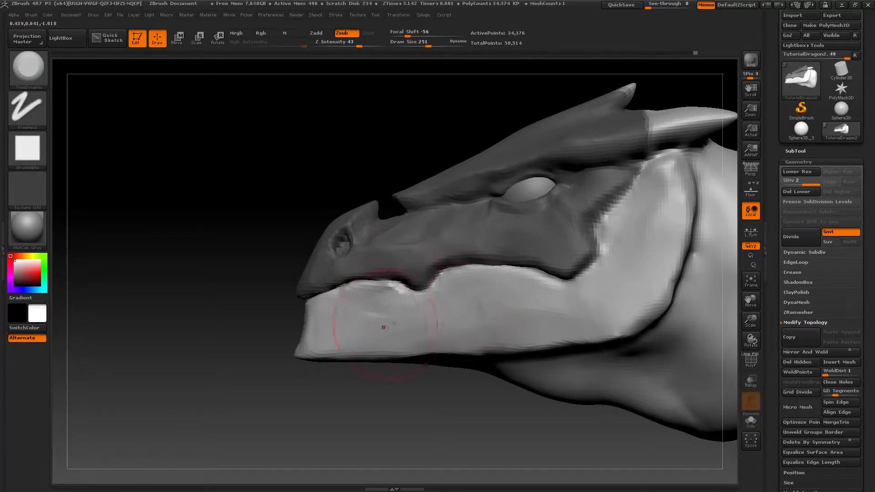
- Trim the upper rear part of the jaw plate below the crest with TrimDynamic at draw size 126
alt+right_drag(502, 320, 459, 316)
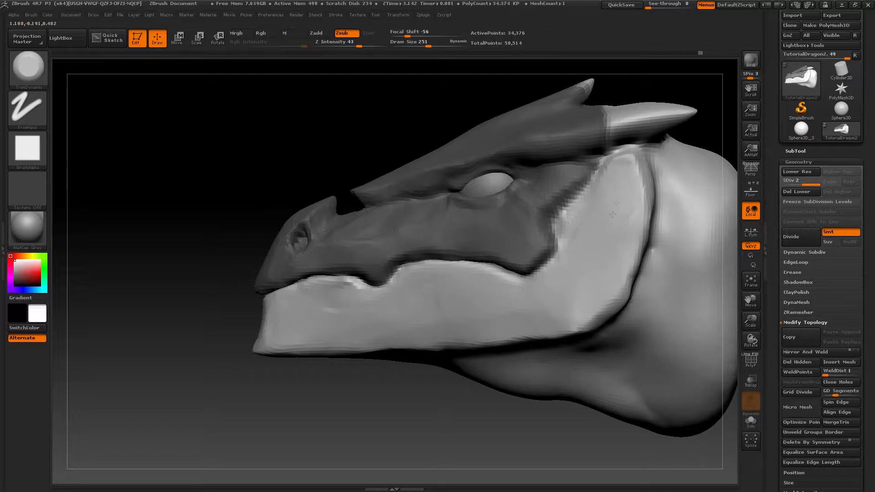
mouse_move(623, 228)
right_down()
mouse_move(583, 231)
mouse_move(620, 219)
right_up()
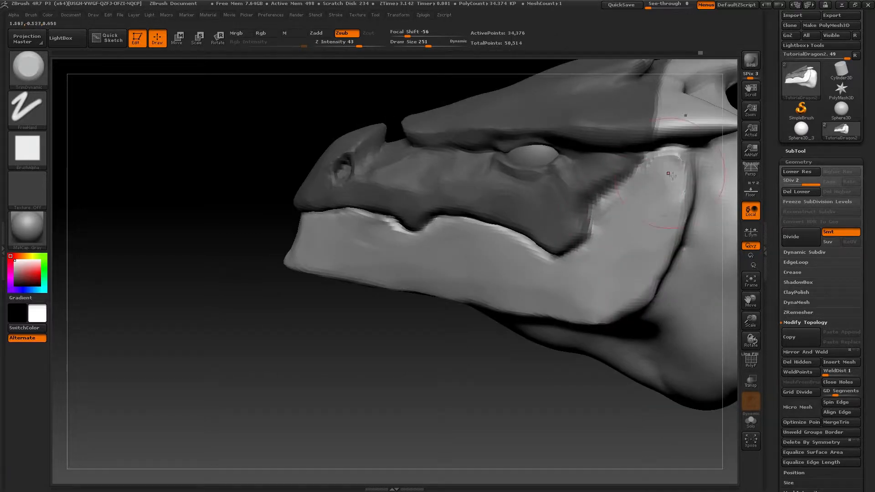
key(s)
mouse_move(672, 176)
right_down()
mouse_move(638, 185)
mouse_move(606, 209)
right_up()
key(s)
click(605, 212)
drag(609, 203, 611, 228)
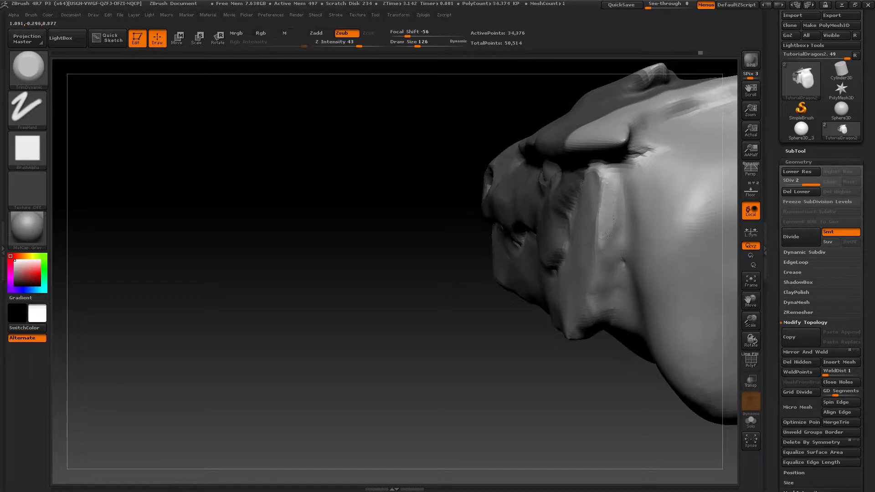
- Flatten the back edge of the jaw plate from behind with downward TrimDynamic strokes, up to draw size 186
right_drag(609, 233, 579, 196)
drag(597, 190, 588, 239)
right_drag(592, 237, 595, 203)
drag(597, 206, 580, 308)
click(588, 283)
right_drag(581, 308, 588, 290)
drag(588, 289, 586, 318)
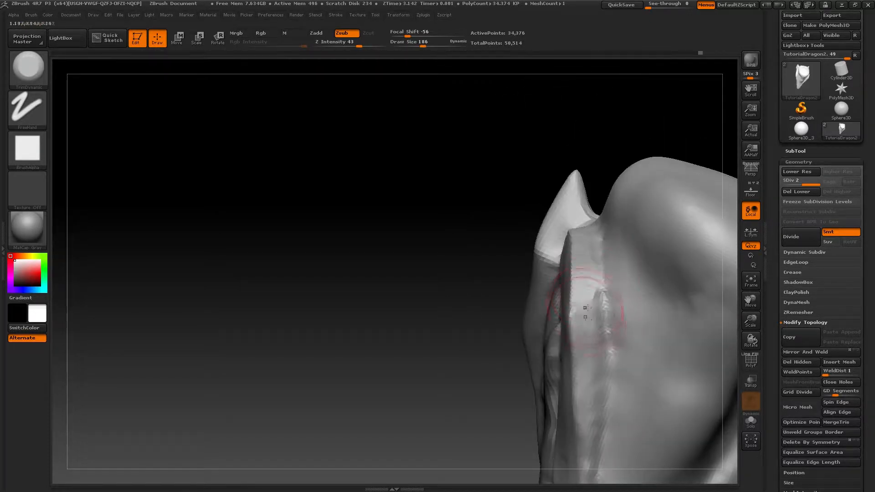
- Trim the rear edge of the jaw plate beside the neck with TrimDynamic at draw size 186
drag(584, 349, 590, 353)
mouse_move(590, 353)
right_down()
mouse_move(531, 248)
mouse_move(484, 305)
mouse_move(524, 285)
right_up()
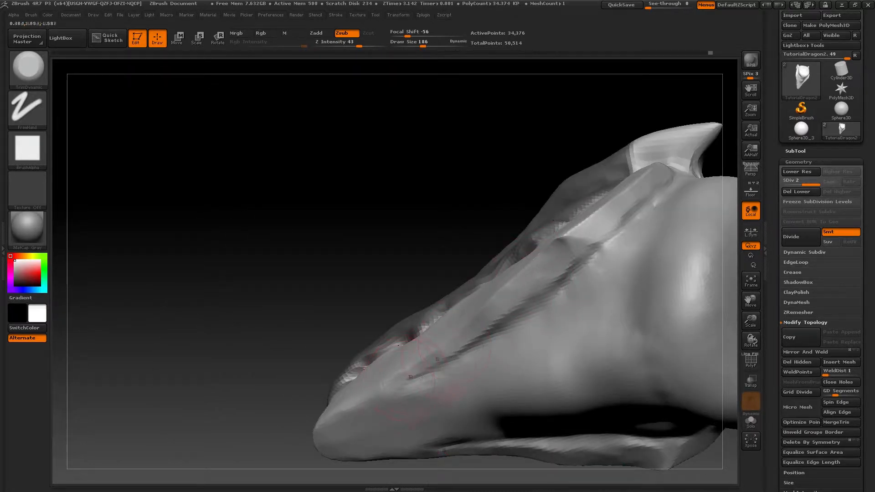
right_drag(420, 377, 527, 294)
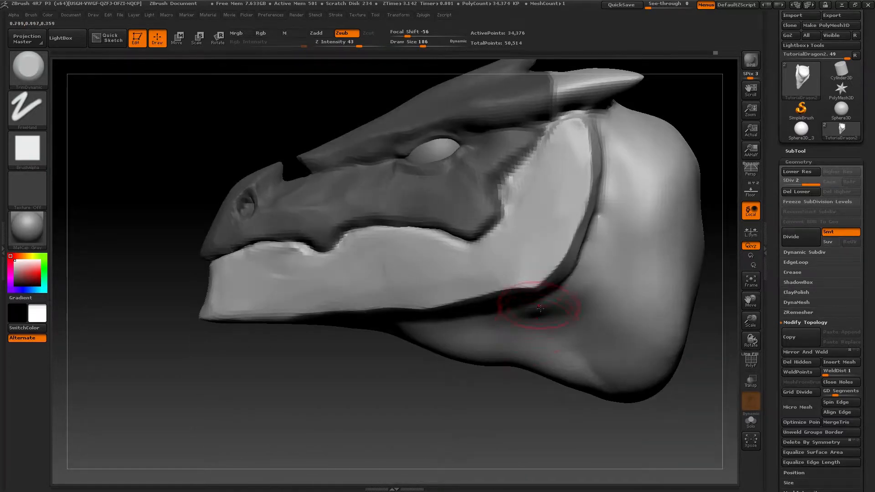
- Reshape the lower contour of the lower jaw with the Move brush at draw size 355
key(b)
key(m)
key(v)
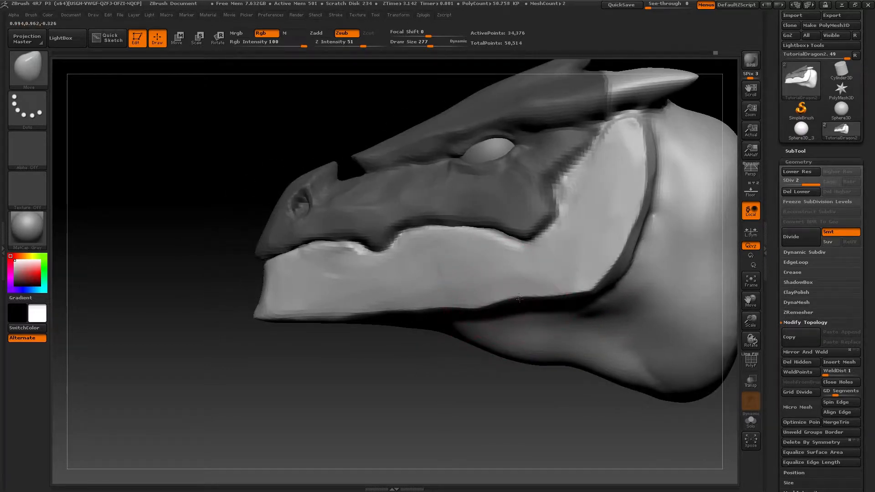
key(s)
drag(406, 307, 411, 306)
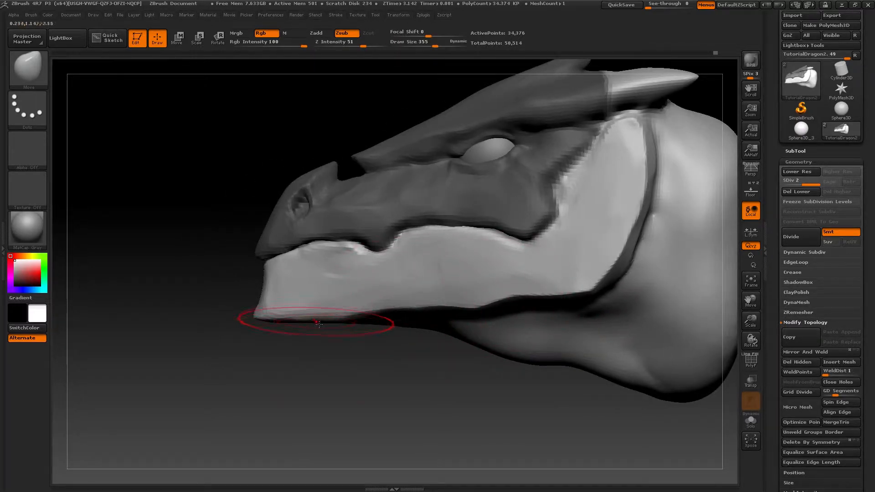
- Flatten the lower jaw's bottom edge and the jaw plate's rear rim with TrimDynamic, down to draw size 78
key(b)
key(t)
key(d)
mouse_move(292, 388)
mouse_down()
mouse_move(292, 340)
mouse_move(348, 321)
mouse_move(285, 321)
mouse_up()
key(s)
alt+drag(388, 411, 387, 365)
drag(437, 379, 449, 410)
mouse_move(492, 374)
alt+mouse_down()
mouse_move(529, 370)
mouse_move(447, 367)
alt+mouse_up()
drag(647, 319, 611, 326)
mouse_move(518, 244)
shift+mouse_down()
mouse_move(520, 262)
mouse_move(504, 280)
shift+mouse_up()
alt+drag(675, 200, 675, 242)
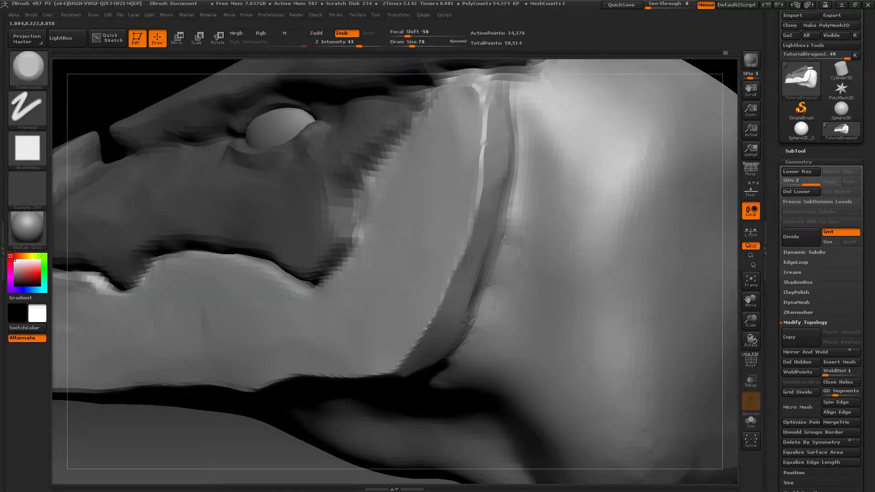
- Carve the crease between the jaw plate and the neck with DamStandard at draw size 126
key(b)
key(d)
key(s)
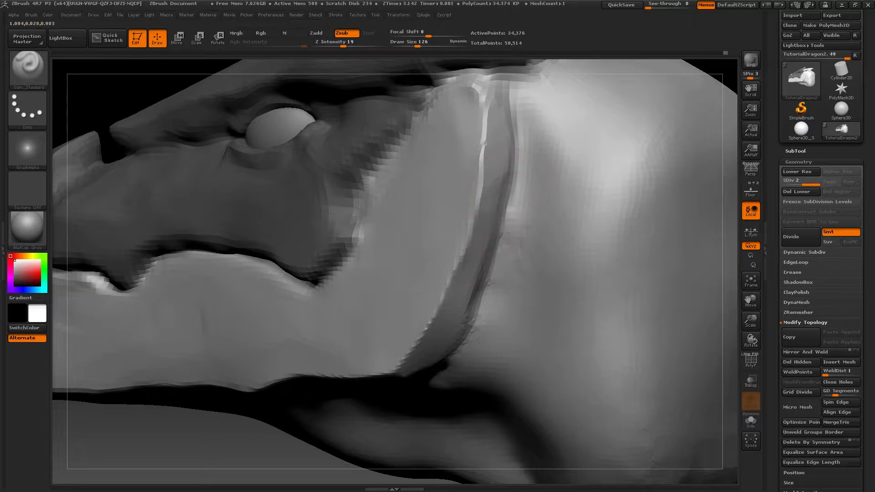
drag(480, 340, 447, 378)
mouse_move(579, 351)
alt+mouse_down()
mouse_move(609, 262)
mouse_move(565, 219)
alt+mouse_up()
drag(510, 169, 410, 278)
drag(638, 182, 592, 242)
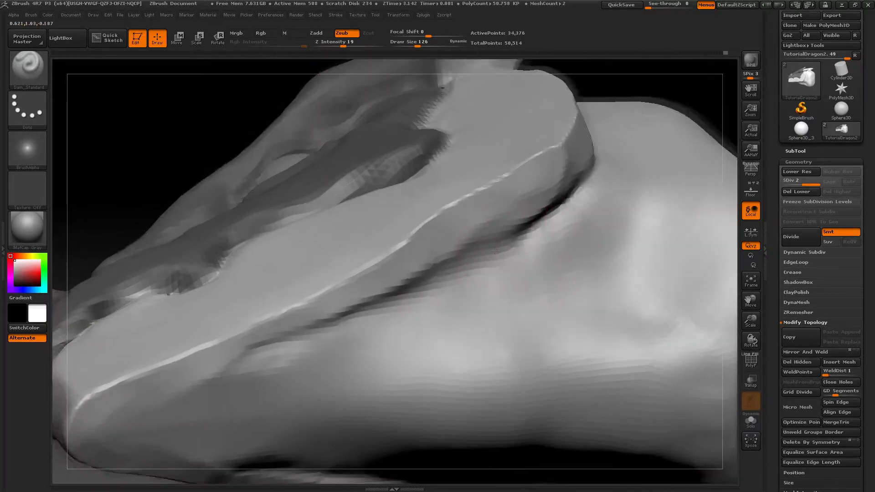
mouse_move(529, 230)
mouse_down()
mouse_move(414, 288)
mouse_move(315, 318)
mouse_up()
alt+right_drag(298, 336, 447, 289)
drag(449, 292, 364, 324)
mouse_move(369, 324)
ctrl+right_down()
mouse_move(378, 246)
mouse_move(419, 346)
mouse_move(424, 406)
mouse_move(483, 291)
ctrl+right_up()
- Invert the mask to free the upper head, and flatten the upper jaw's lower edge with TrimDynamic at draw size 109
key(f)
ctrl+click(635, 224)
mouse_move(442, 317)
alt+right_down()
mouse_move(515, 308)
mouse_move(489, 321)
mouse_move(500, 312)
alt+right_up()
key(b)
key(t)
key(d)
key(s)
drag(501, 313, 491, 339)
right_drag(494, 340, 481, 350)
right_drag(420, 344, 474, 335)
drag(488, 330, 506, 332)
right_drag(495, 331, 474, 297)
ctrl+right_drag(474, 296, 469, 303)
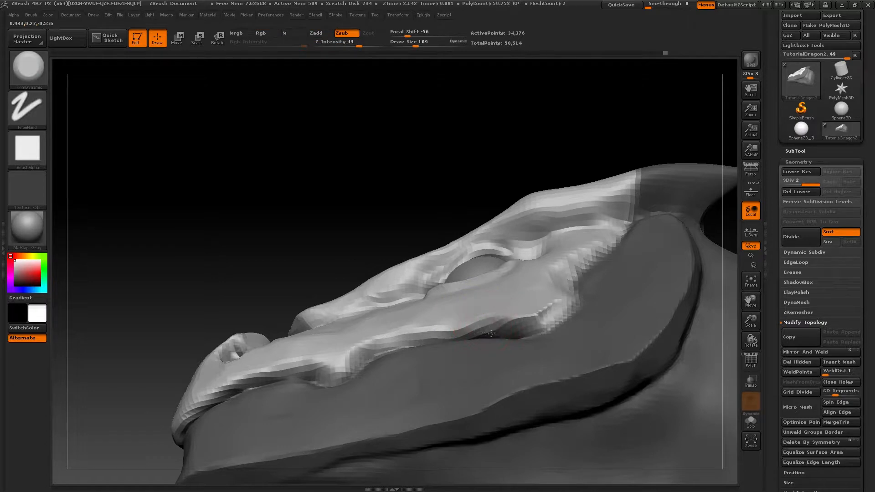
- Pull the tooth-like point of the upper lip downward with the Move brush at draw size 109
mouse_move(365, 360)
right_down()
mouse_move(356, 384)
mouse_move(376, 362)
mouse_move(344, 385)
mouse_move(356, 375)
right_up()
key(b)
key(m)
key(v)
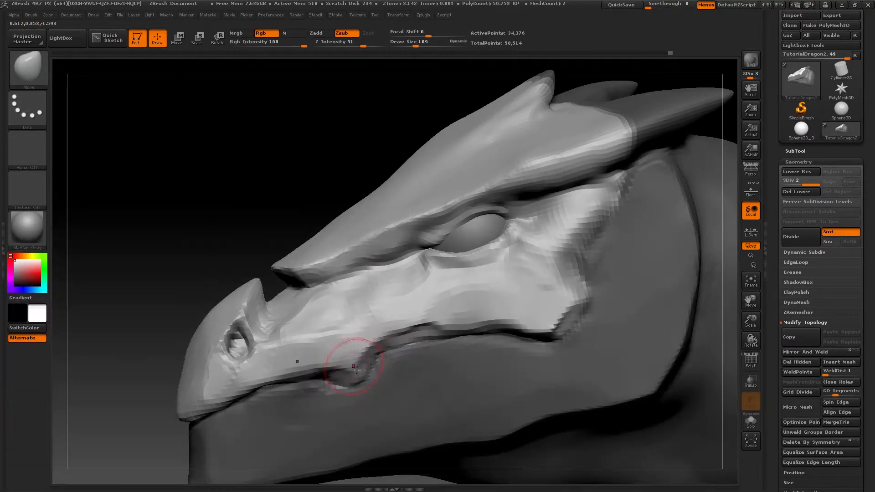
drag(357, 370, 357, 374)
mouse_move(361, 386)
right_down()
mouse_move(363, 370)
mouse_move(371, 385)
right_up()
- Trim the planes around the upper lip's tooth-like point with TrimDynamic at draw size 62
key(b)
key(t)
key(d)
key(s)
drag(373, 385, 364, 384)
mouse_move(363, 385)
right_down()
mouse_move(375, 400)
mouse_move(351, 413)
right_up()
drag(333, 406, 345, 398)
mouse_move(345, 397)
right_down()
mouse_move(348, 412)
mouse_move(364, 376)
right_up()
mouse_move(461, 404)
right_down()
mouse_move(453, 387)
mouse_move(419, 380)
right_up()
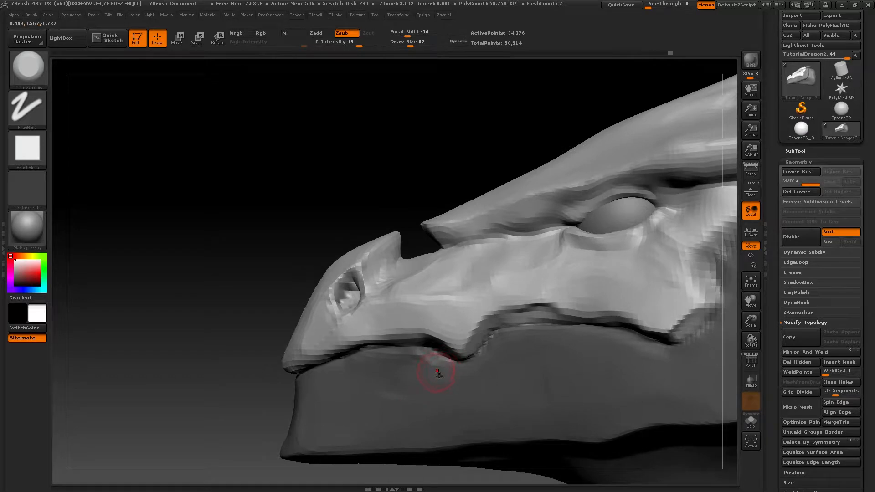
key(b)
key(t)
key(d)
right_drag(721, 278, 425, 318)
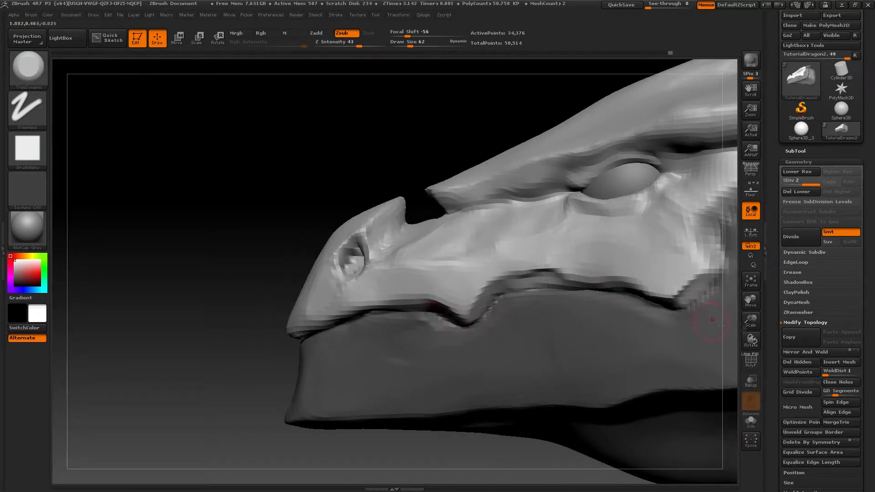
- Expand the DynaMesh settings, and flatten the rear lower corner of the upper jaw with TrimDynamic at draw size 136
drag(779, 291, 779, 271)
click(802, 284)
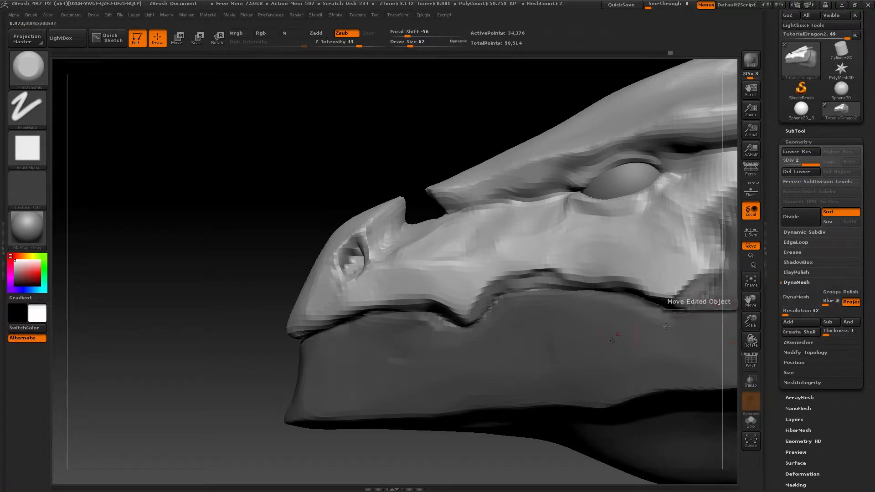
alt+right_drag(551, 351, 492, 429)
mouse_move(536, 461)
alt+right_down()
mouse_move(493, 371)
mouse_move(356, 395)
alt+right_up()
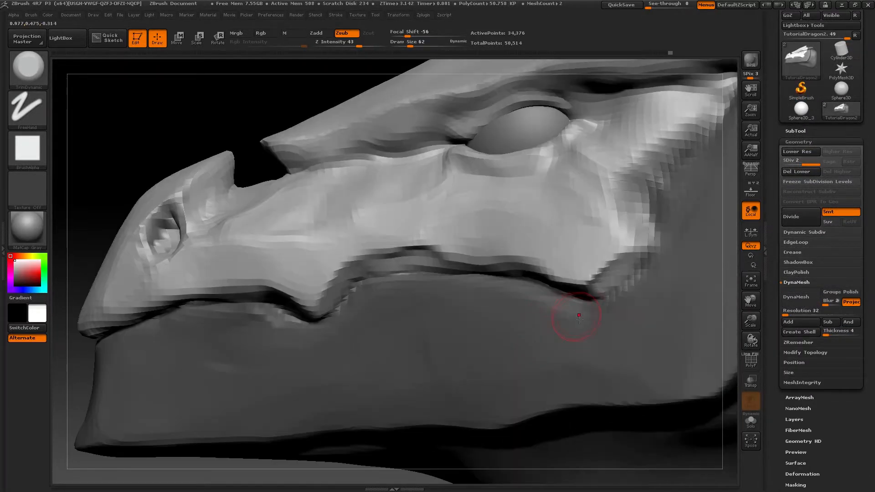
right_drag(576, 315, 602, 288)
mouse_move(588, 276)
mouse_down()
mouse_move(606, 287)
mouse_move(595, 280)
mouse_up()
right_drag(595, 280, 576, 276)
drag(579, 275, 596, 254)
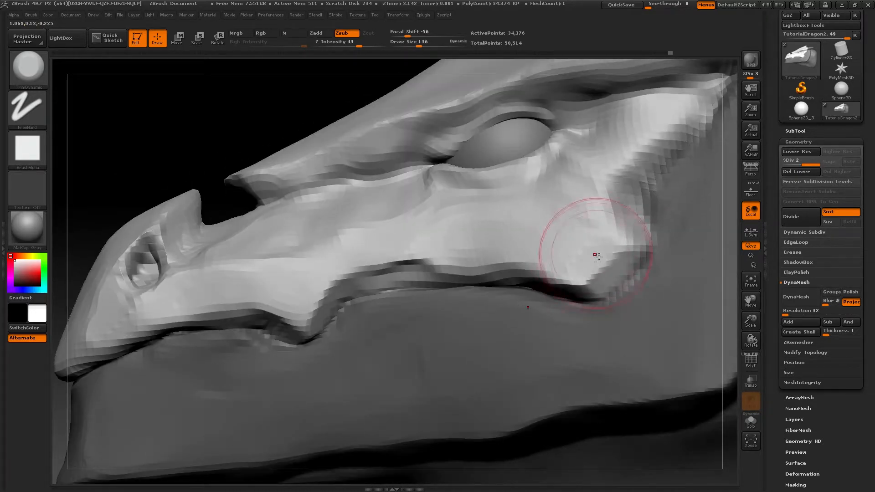
- Smooth the rear edge of the upper jaw near the mouth corner, reducing the TrimDynamic draw size to 75
mouse_move(596, 254)
right_down()
mouse_move(631, 240)
mouse_move(624, 228)
mouse_move(651, 254)
right_up()
key(bracketleft)
key(bracketleft)
shift+drag(651, 253, 631, 266)
right_drag(631, 266, 578, 244)
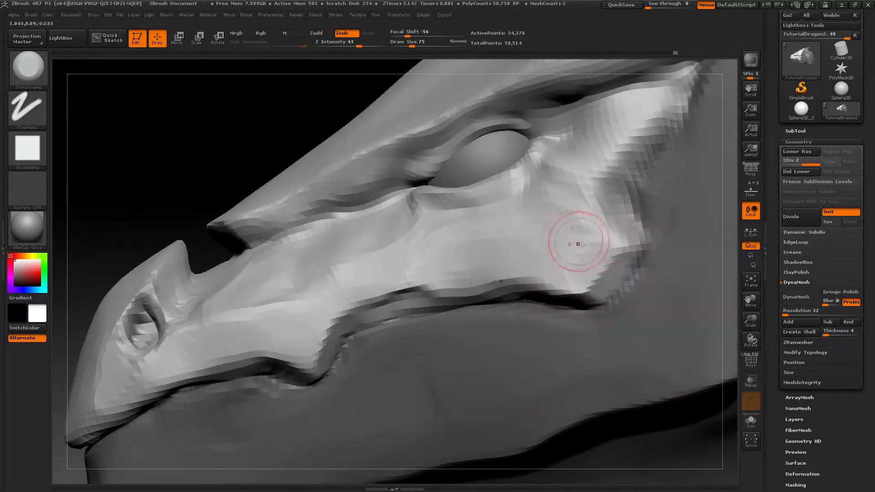
- Flatten the cheek plane behind the eye with TrimDynamic, starting at draw size 126
key(bracketright)
key(bracketright)
right_drag(569, 192, 593, 196)
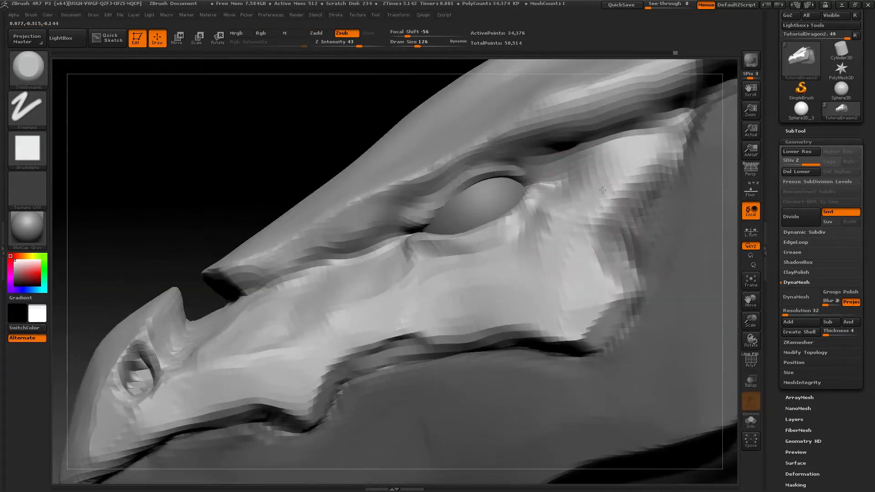
mouse_move(604, 189)
mouse_down()
mouse_move(638, 160)
mouse_move(604, 187)
mouse_up()
right_drag(604, 187, 628, 201)
key(s)
drag(643, 212, 642, 213)
mouse_move(642, 187)
mouse_down()
mouse_move(609, 232)
mouse_move(645, 191)
mouse_up()
mouse_move(650, 214)
right_down()
mouse_move(628, 273)
mouse_move(593, 272)
mouse_move(606, 272)
right_up()
- Define the notched rear edge of the cheek with DamStandard at draw size 89
key(b)
key(d)
key(s)
key(s)
key(s)
drag(606, 274, 610, 274)
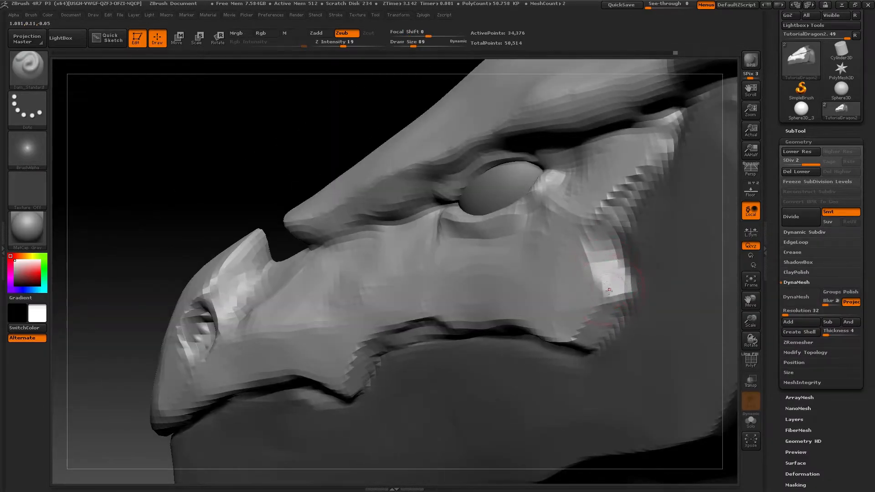
right_drag(583, 240, 618, 205)
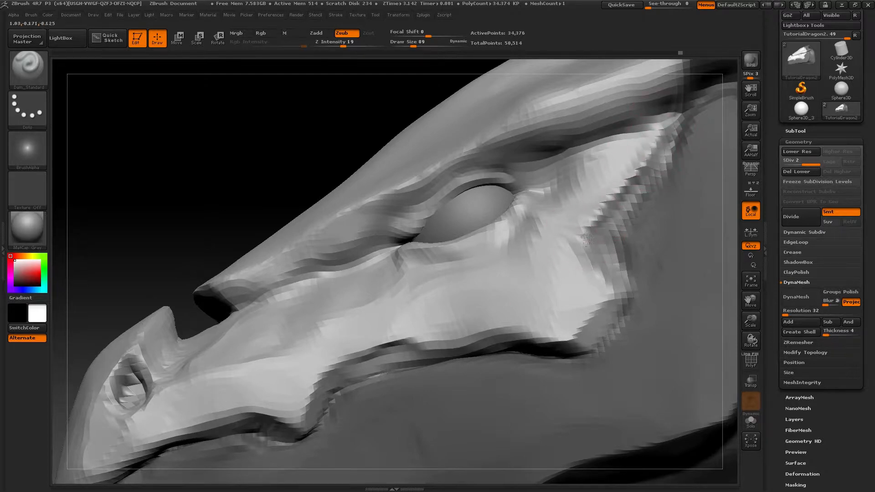
- Flatten the cheek and its rear edge behind the eye with TrimDynamic at draw sizes 113 and 53
key(b)
key(t)
key(d)
right_drag(580, 307, 578, 322)
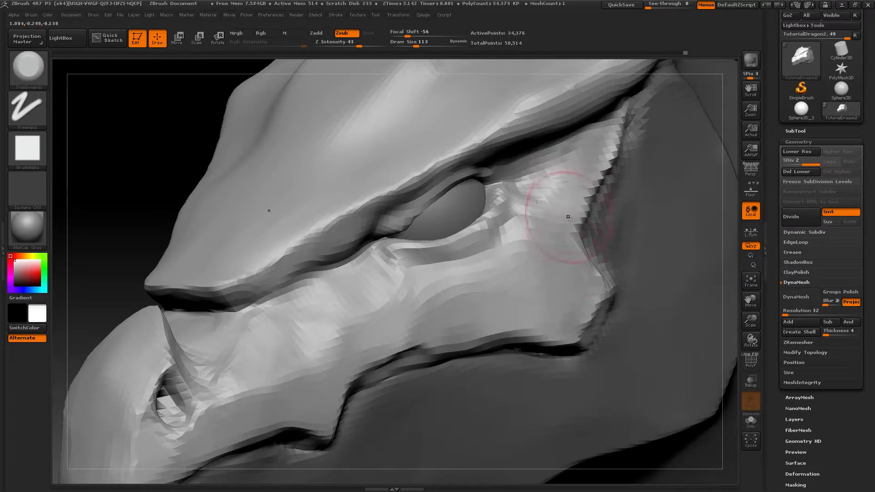
mouse_move(569, 214)
right_down()
mouse_move(585, 204)
mouse_move(593, 215)
right_up()
key(s)
drag(596, 222, 589, 223)
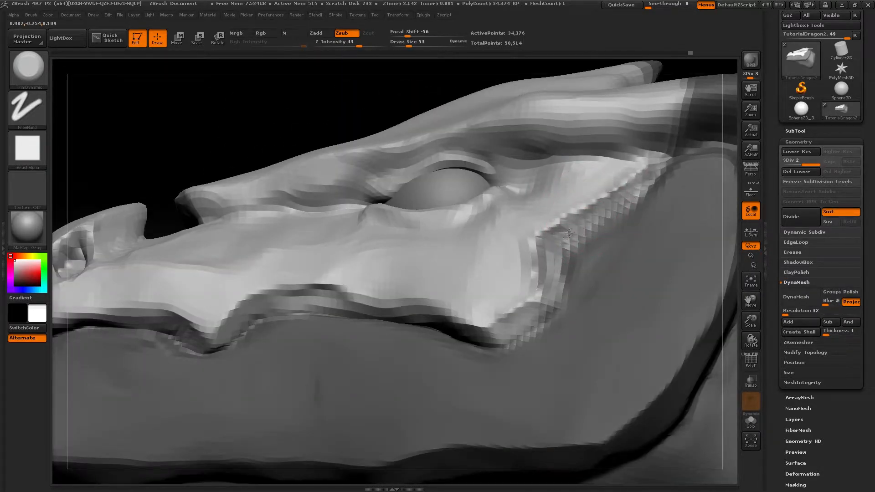
right_drag(568, 233, 543, 289)
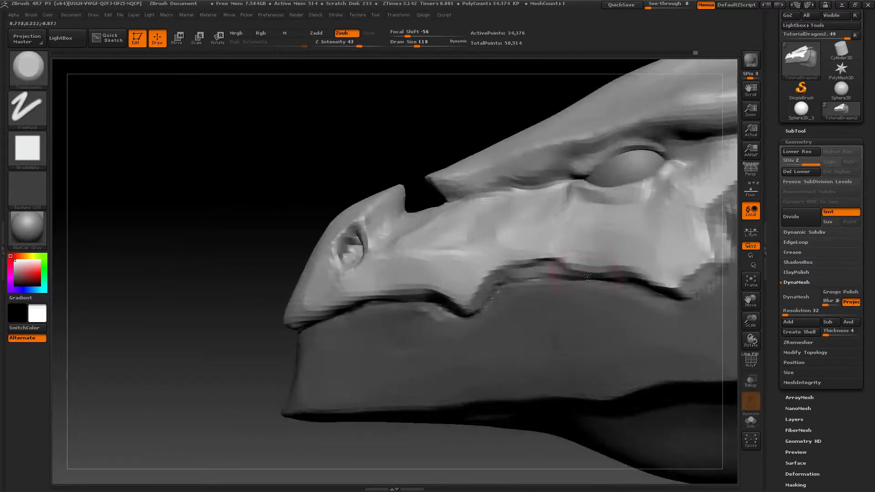
- Build up the upper lip along the mouth line with ClayBuildup
key(b)
key(c)
key(b)
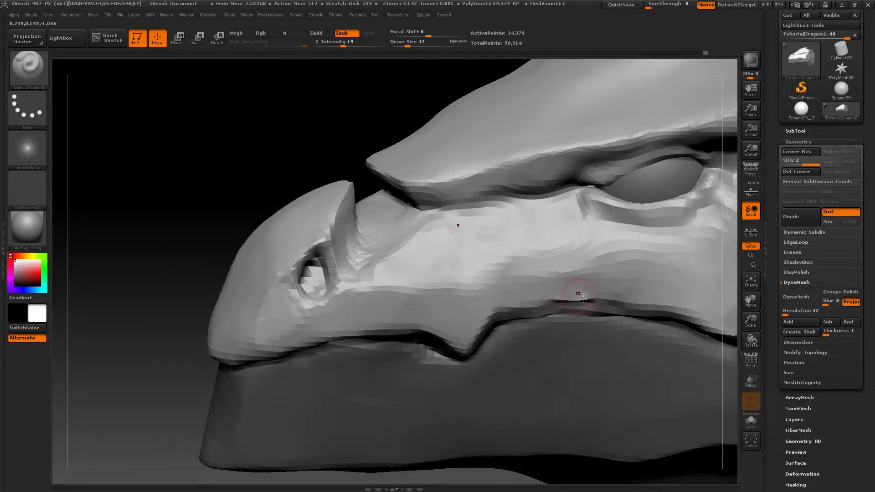
- Trim the upper lip edge along the snout with TrimDynamic at draw sizes 47 and 72
key(b)
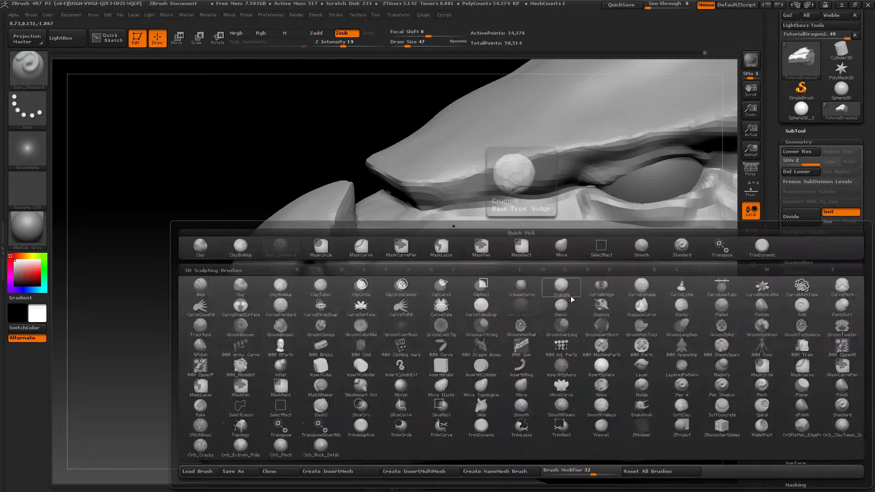
key(t)
key(d)
key(s)
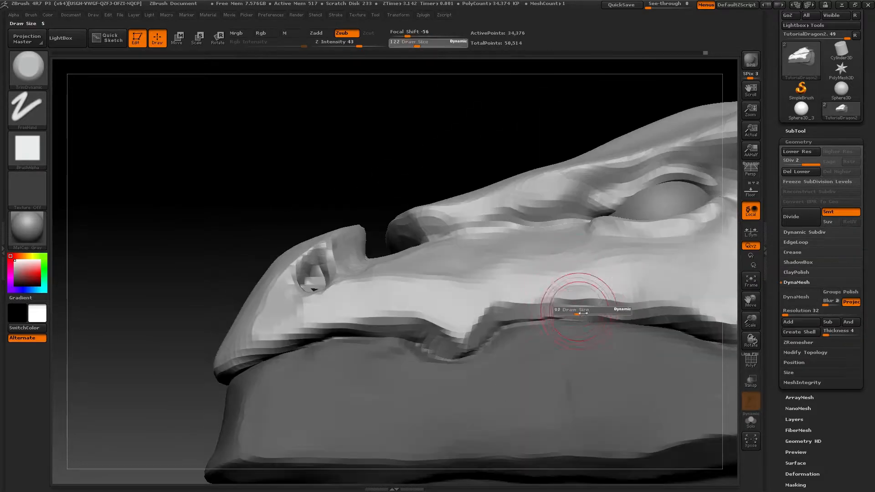
drag(583, 313, 563, 315)
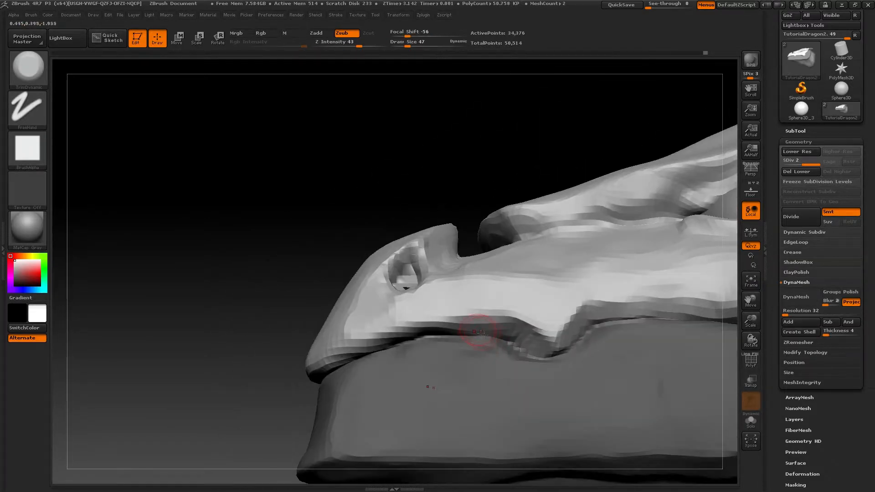
key(bracketright)
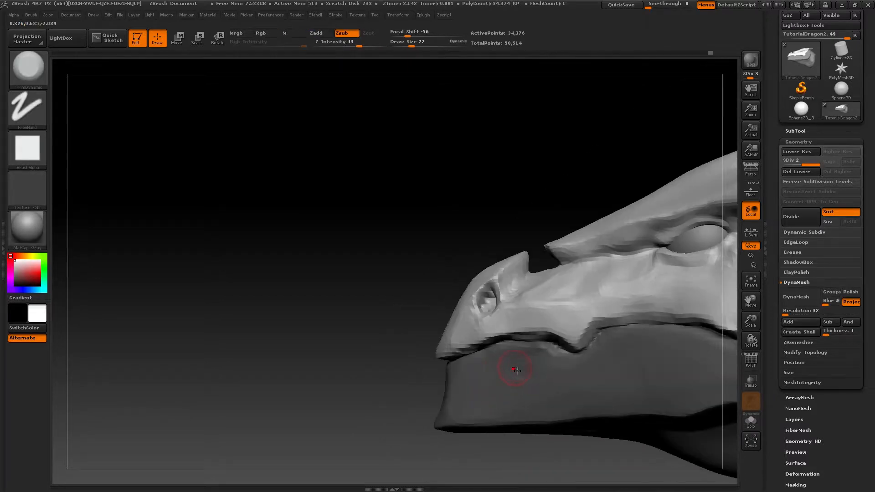
- Adjust the front of the snout with the Move brush at a draw size of about 290
key(b)
key(m)
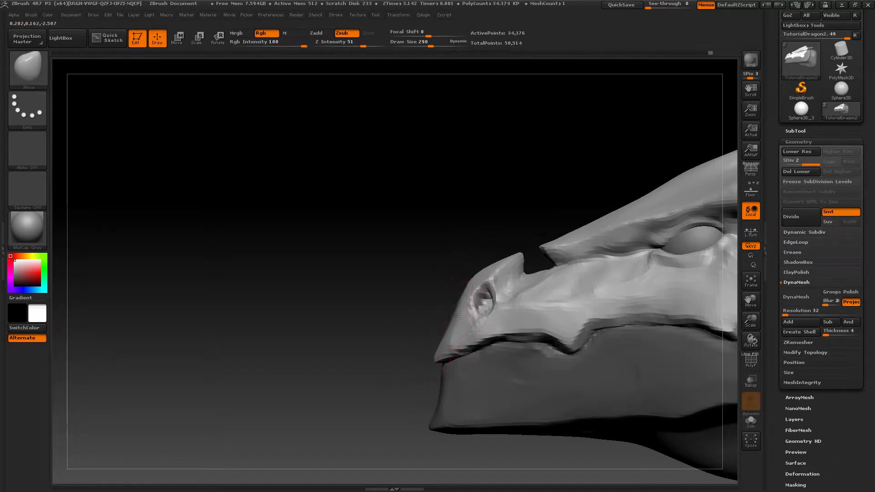
key(s)
drag(471, 288, 468, 288)
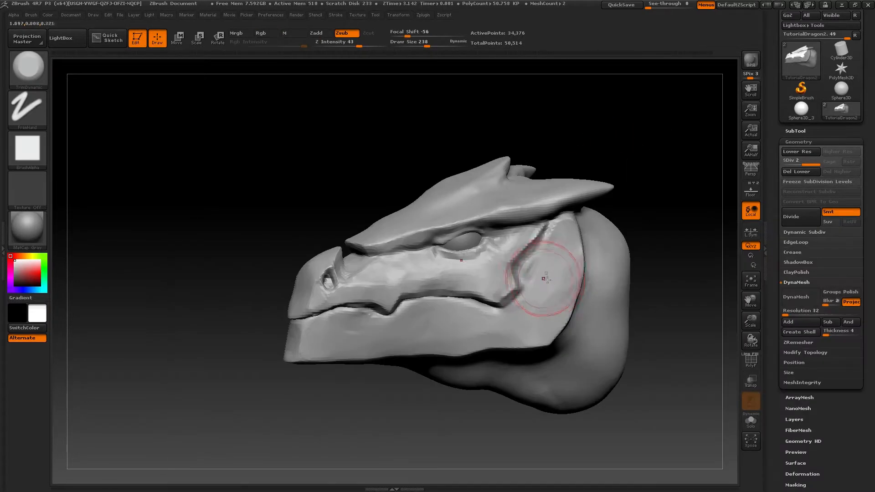
- Trim the jaw plate along the cheek notch and mouth corner with TrimDynamic at draw size 97, and smooth the strokes
key(s)
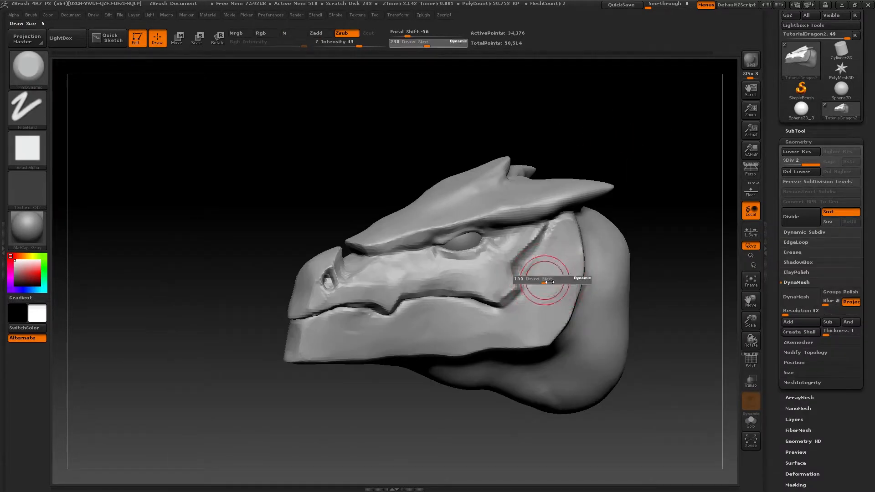
drag(546, 278, 526, 278)
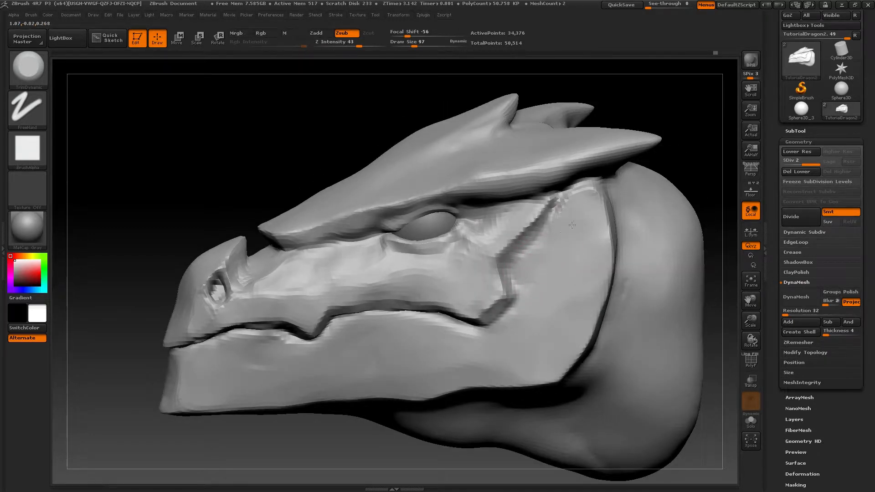
drag(535, 279, 516, 266)
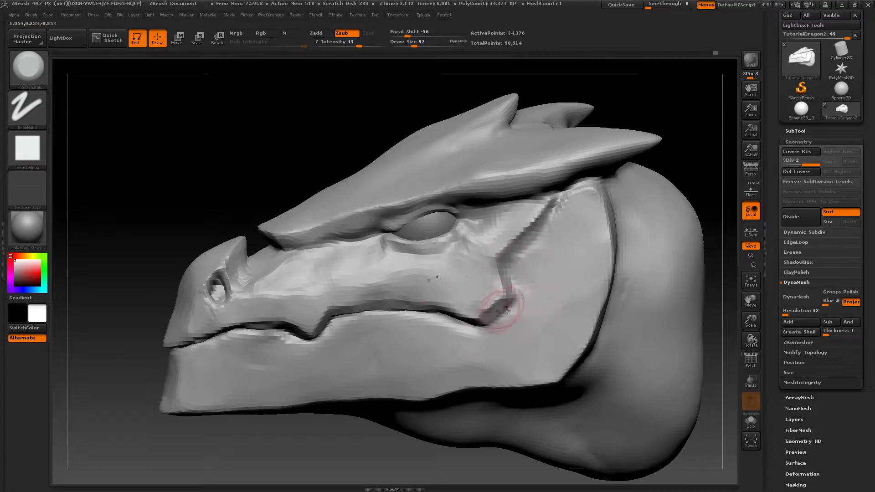
drag(506, 310, 483, 316)
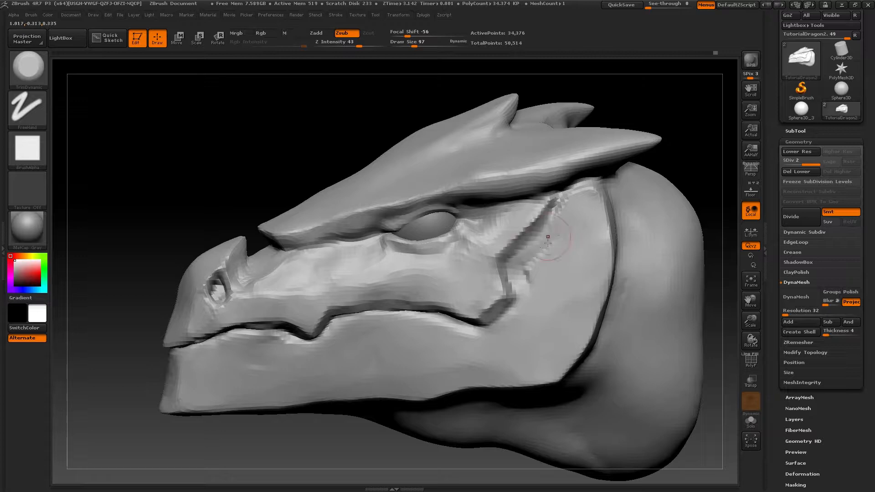
drag(515, 264, 549, 230)
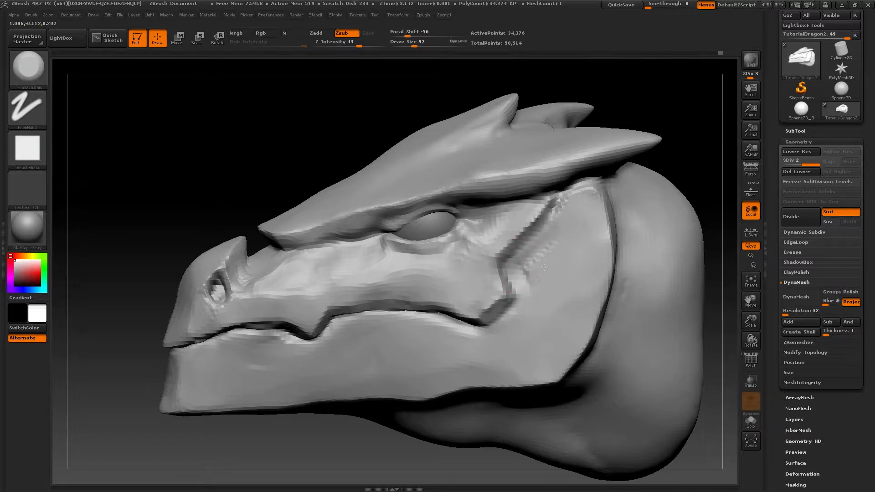
shift+drag(544, 268, 554, 258)
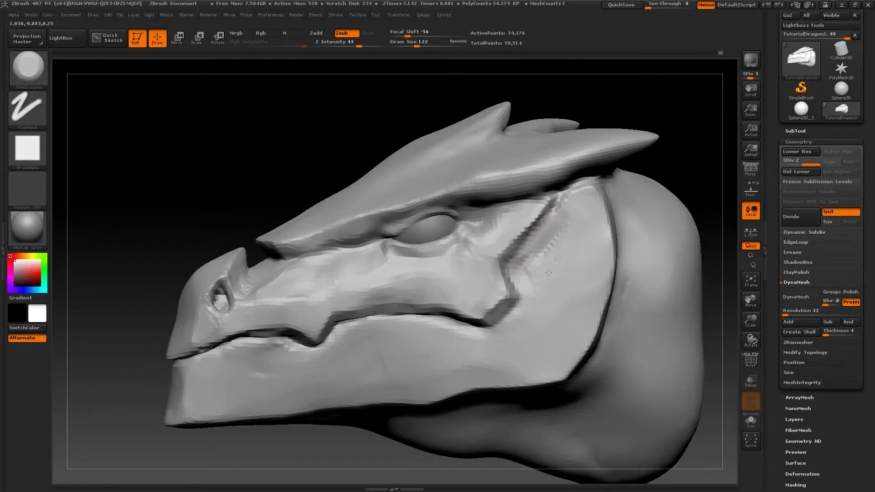
- Crease the cheek notch and the mouth line with the Dam_Standard brush at draw sizes 86 and 59
key(b)
key(d)
key(s)
key(s)
drag(518, 256, 514, 256)
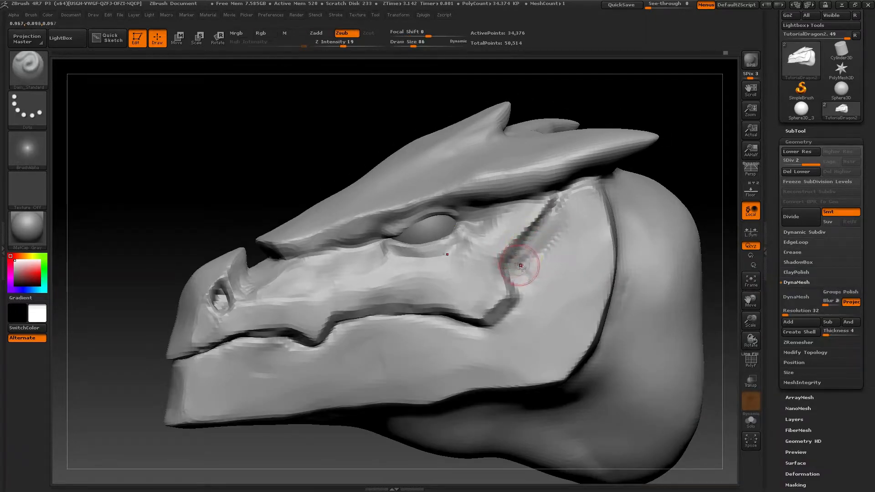
mouse_move(552, 220)
right_down()
mouse_move(515, 285)
mouse_move(531, 284)
right_up()
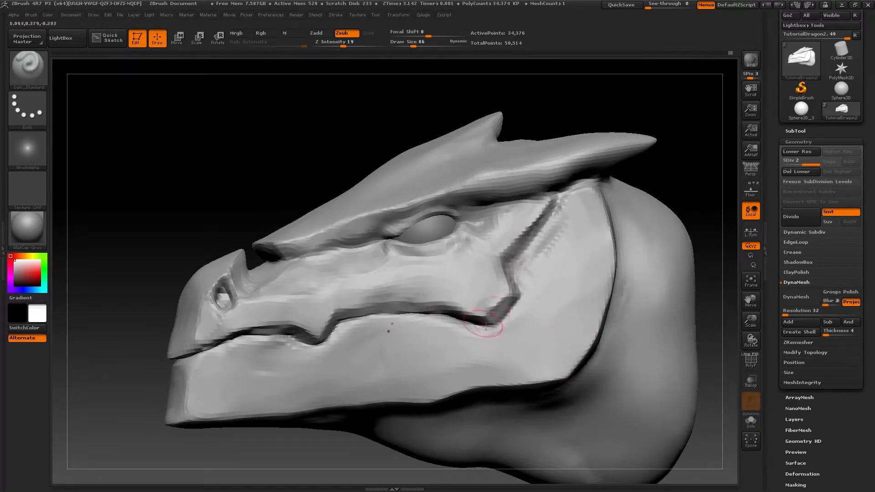
mouse_move(486, 327)
right_down()
mouse_move(469, 327)
mouse_move(493, 333)
mouse_move(498, 358)
mouse_move(511, 335)
mouse_move(549, 347)
mouse_move(542, 354)
right_up()
ctrl+right_drag(536, 324, 549, 349)
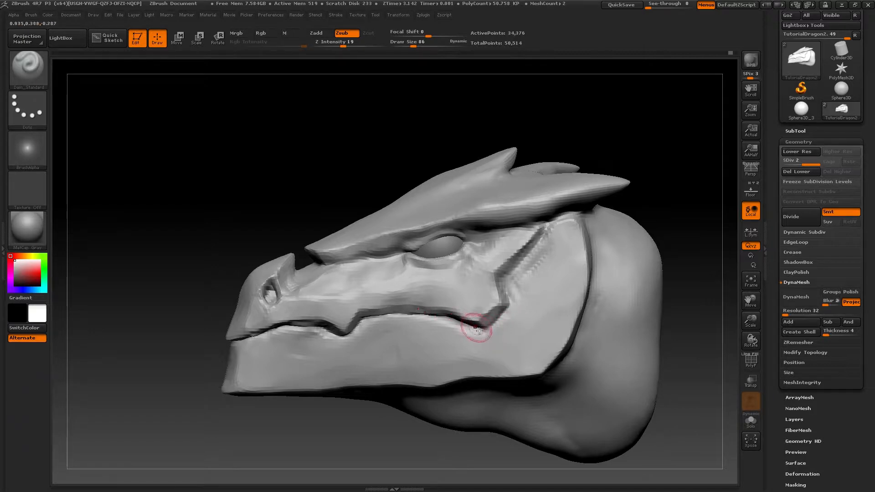
ctrl+right_drag(389, 345, 445, 351)
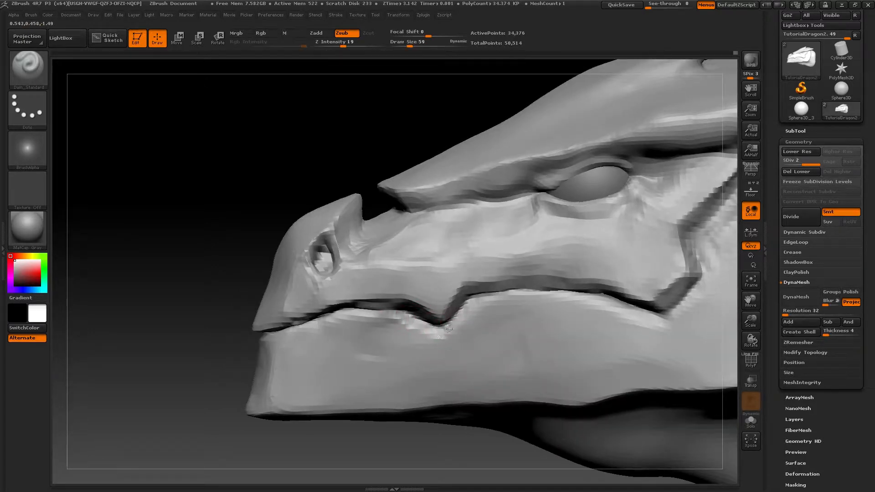
- Adjust the pointed notch of the mouth line below the snout with the Move brush
key(b)
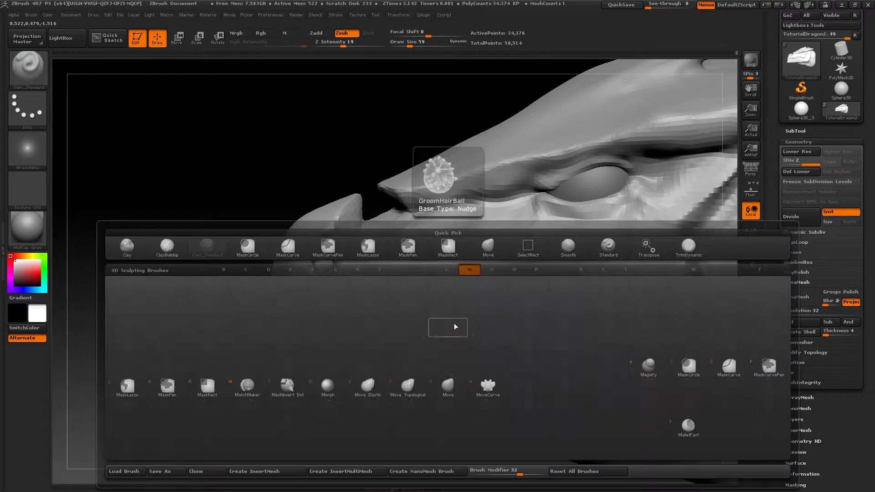
key(m)
key(v)
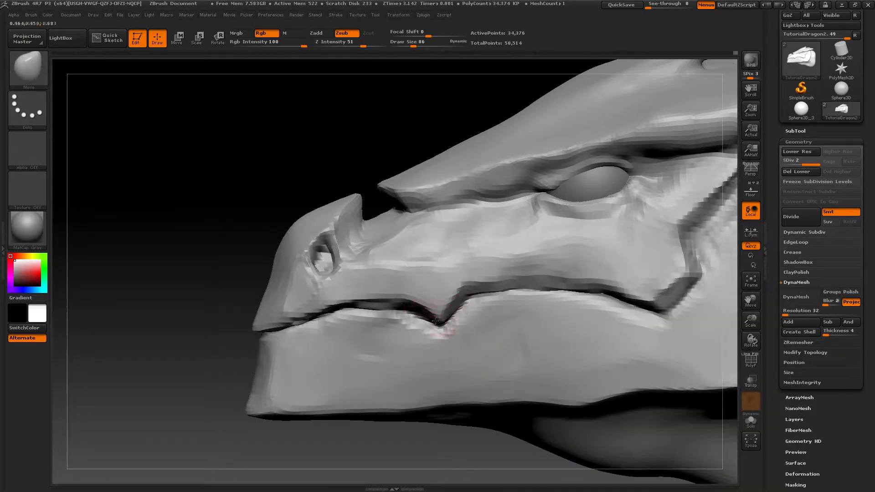
key(bracketright)
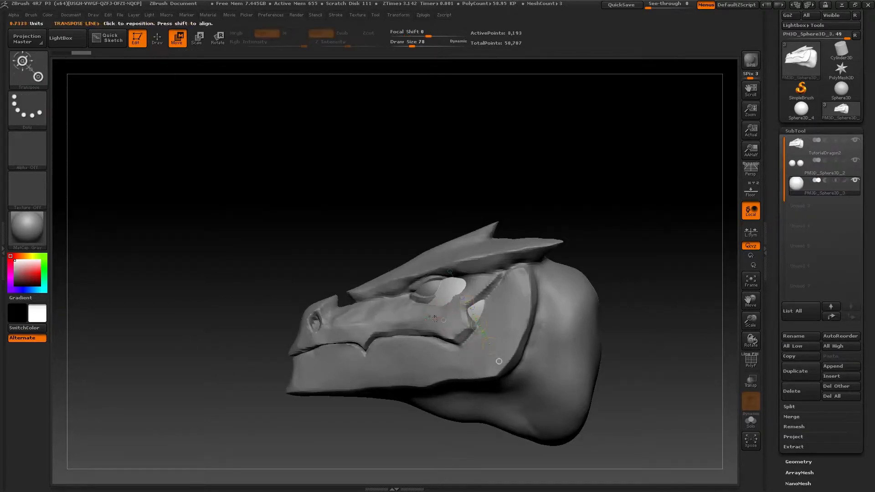
- Reposition the new sphere subtool from inside the head to behind the brow crest with the transpose line
key(w)
drag(478, 319, 553, 284)
right_drag(497, 340, 481, 269)
key(r)
drag(477, 265, 529, 255)
right_drag(528, 252, 530, 288)
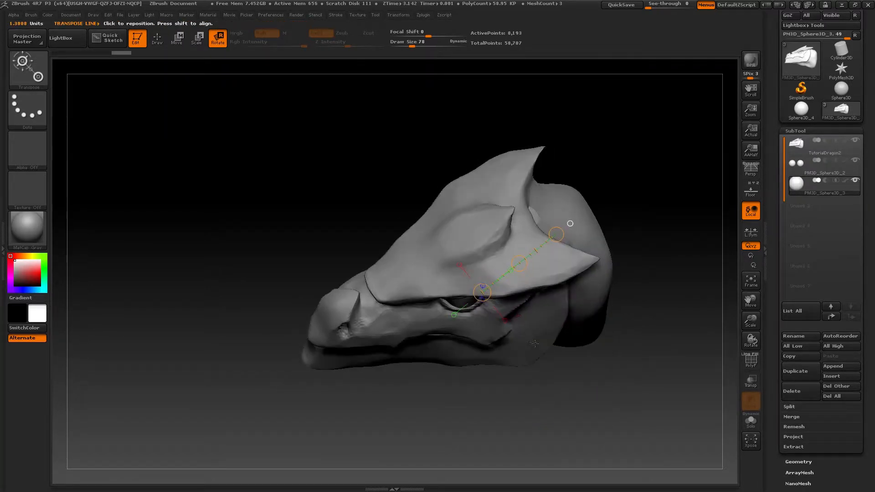
key(w)
drag(518, 268, 542, 271)
mouse_move(480, 259)
mouse_down()
mouse_move(535, 239)
mouse_move(515, 236)
mouse_move(554, 168)
mouse_up()
right_drag(552, 235, 553, 201)
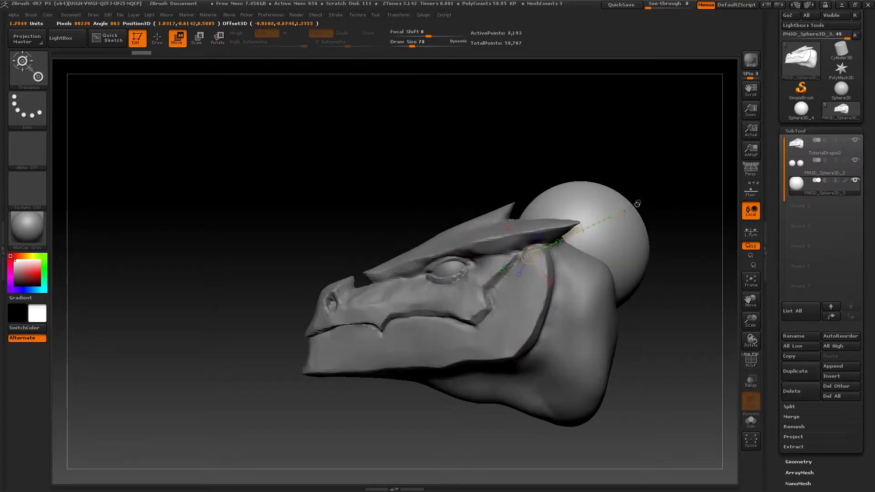
- Scale the sphere down to a small ball at the back of the crest
mouse_move(529, 255)
mouse_down()
mouse_move(623, 213)
mouse_move(616, 214)
mouse_up()
key(r)
key(e)
mouse_move(626, 228)
right_down()
mouse_move(628, 249)
mouse_move(575, 296)
mouse_move(625, 312)
right_up()
mouse_move(537, 271)
mouse_down()
mouse_move(599, 278)
mouse_move(557, 274)
mouse_up()
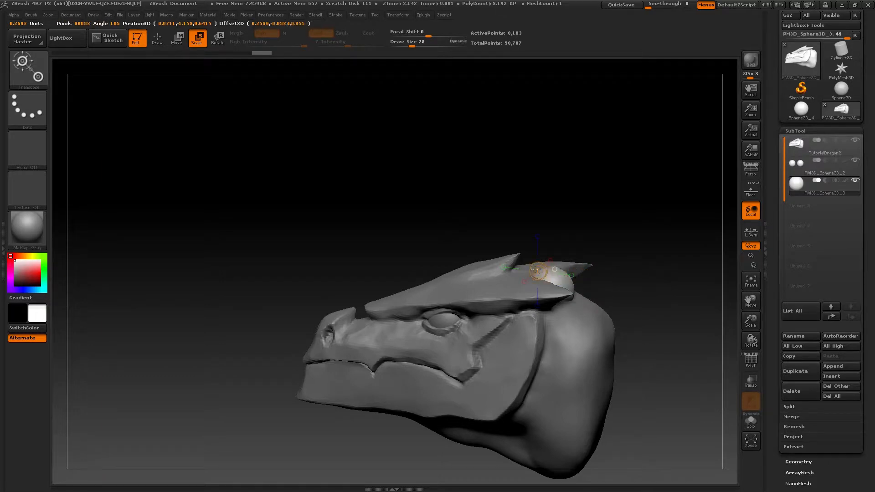
mouse_move(642, 284)
right_down()
mouse_move(570, 286)
mouse_move(593, 287)
mouse_move(592, 316)
right_up()
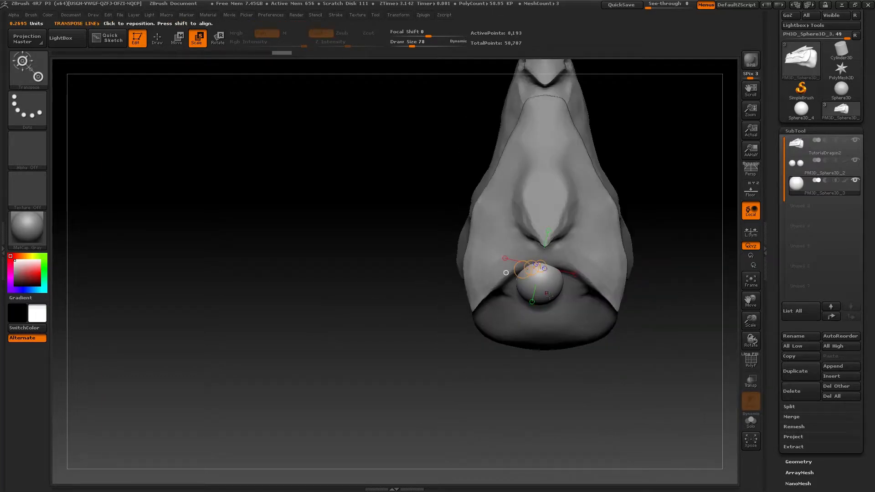
- Move the small sphere to one side, tucking it under the rear tip of the crest
mouse_move(539, 287)
mouse_down()
mouse_move(564, 287)
mouse_move(573, 298)
mouse_up()
key(ctrl+z)
key(w)
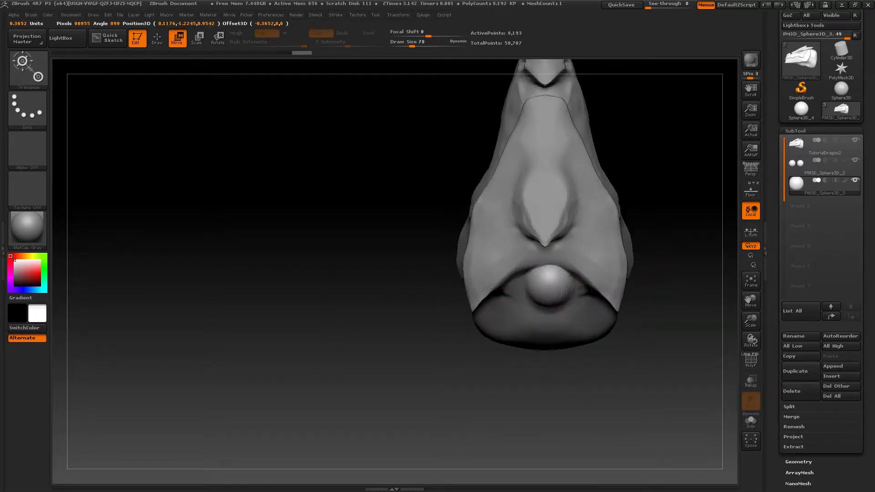
right_drag(599, 310, 591, 233)
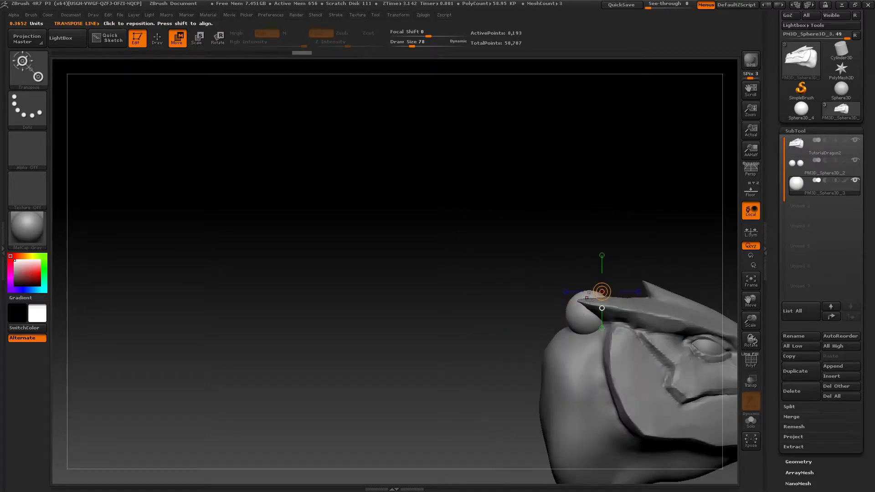
mouse_move(586, 312)
mouse_down()
mouse_move(512, 299)
mouse_move(557, 316)
mouse_up()
mouse_move(557, 315)
right_down()
mouse_move(575, 305)
mouse_move(574, 272)
right_up()
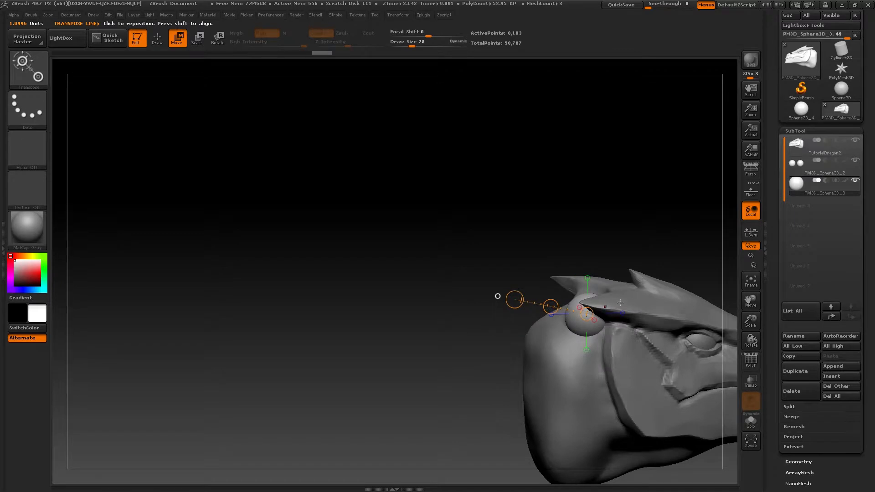
right_drag(620, 303, 615, 292)
drag(542, 301, 551, 305)
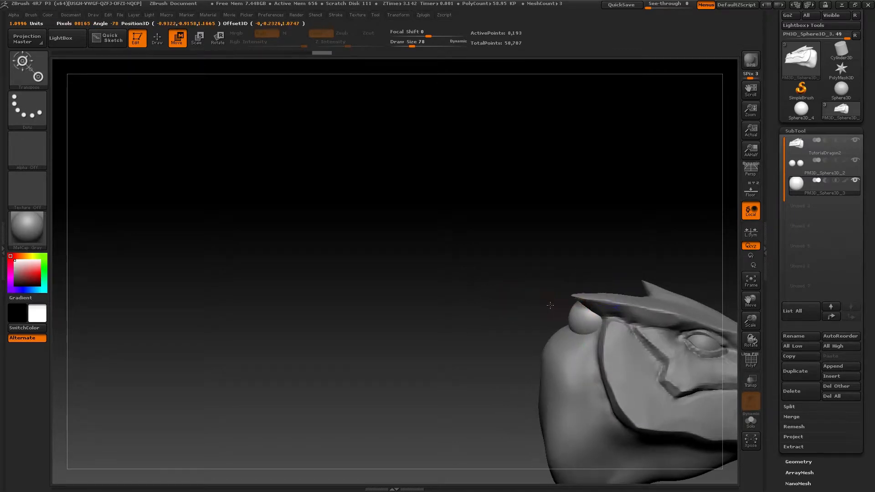
right_drag(550, 305, 563, 292)
- Fine-tune the scale of the small sphere under the crest tip
key(e)
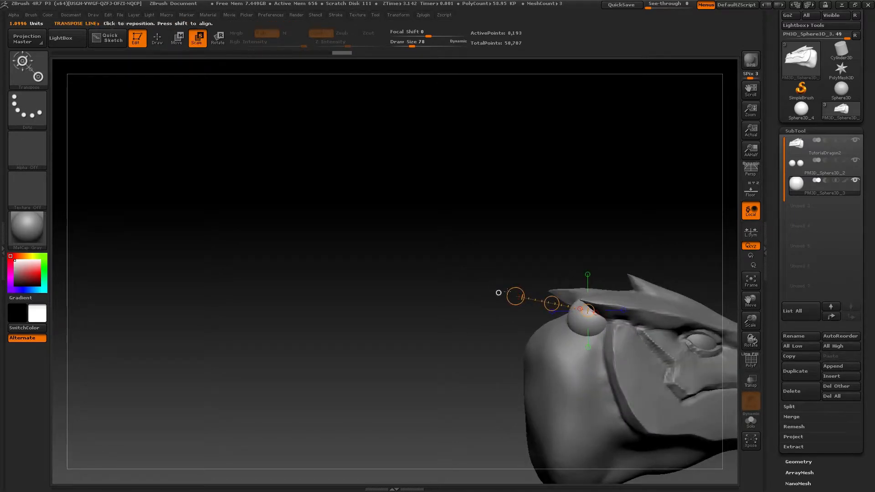
drag(516, 296, 474, 281)
right_drag(567, 276, 566, 232)
drag(495, 285, 491, 283)
mouse_move(562, 246)
right_down()
mouse_move(620, 250)
mouse_move(597, 253)
right_up()
ctrl+right_drag(601, 289, 572, 357)
alt+right_drag(572, 358, 555, 314)
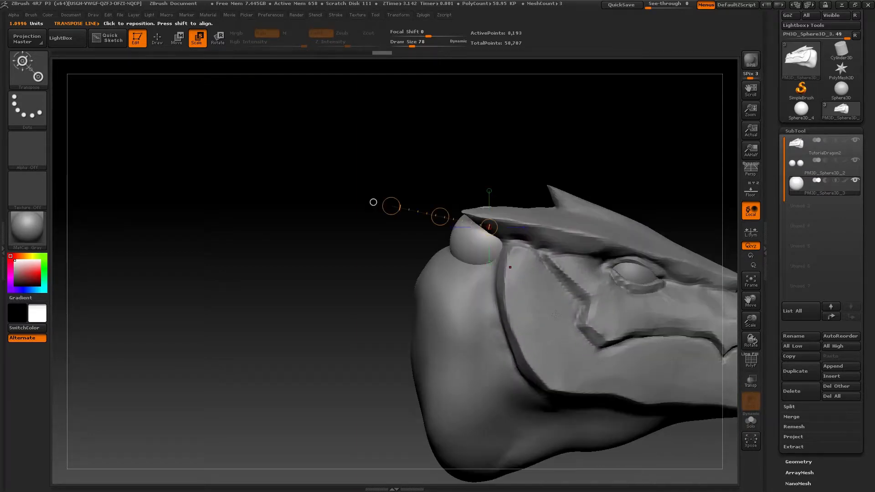
- Convert the sphere to a DynaMesh at resolution 32
scroll(785, 338, down, 5)
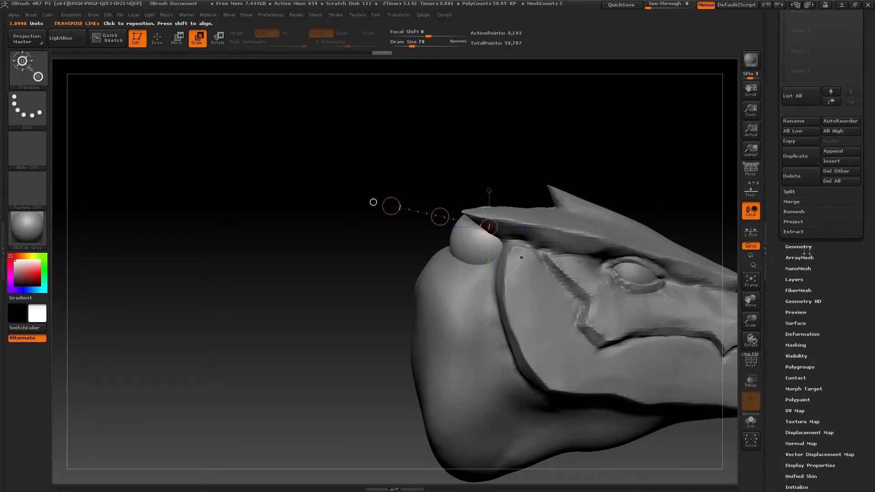
click(802, 246)
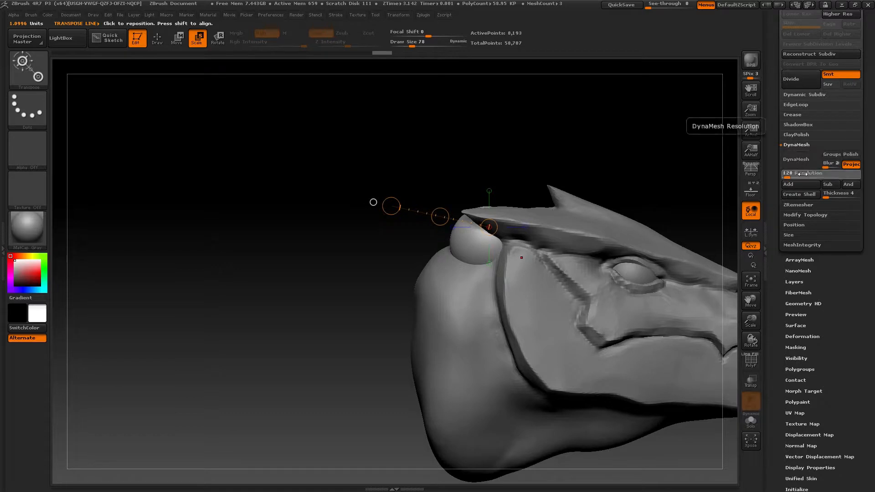
click(798, 175)
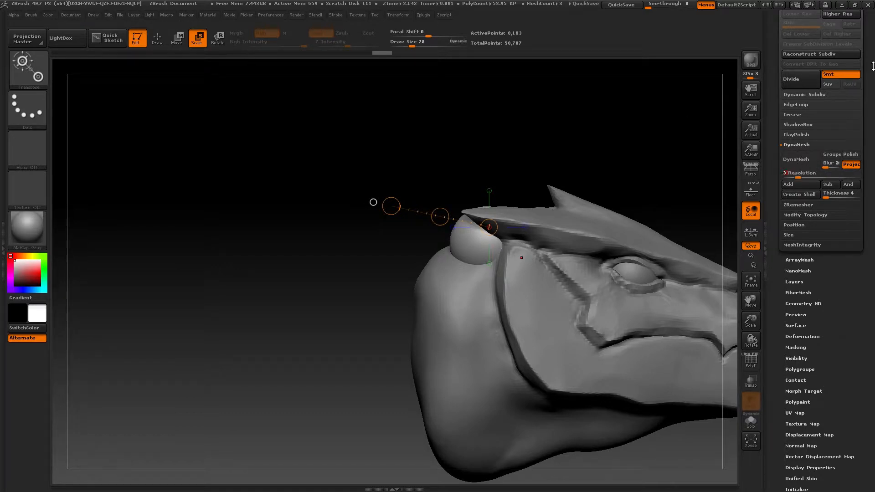
text(32)
click(799, 161)
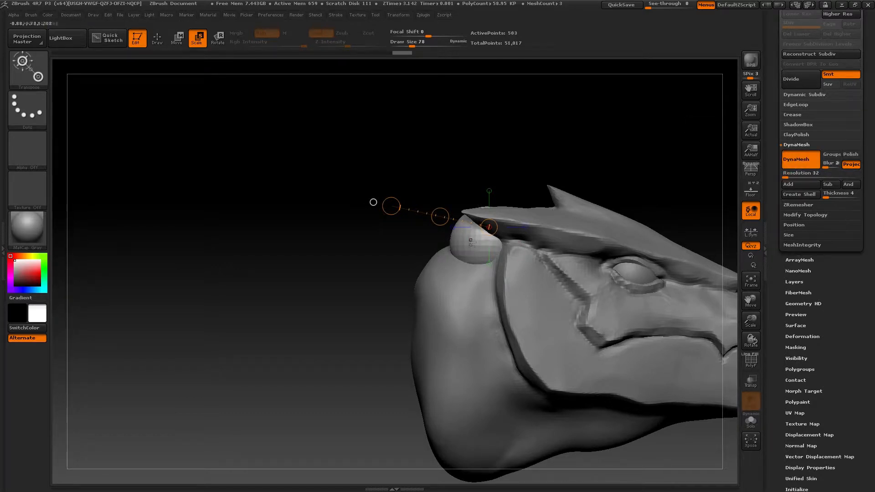
- Pull the sphere backward and up into a horn base with the Move brush
key(b)
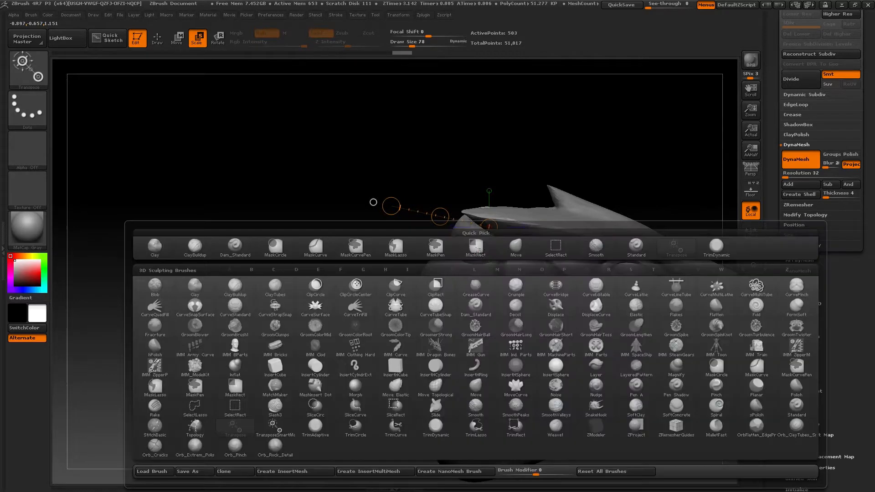
click(477, 252)
key(s)
drag(504, 248, 505, 248)
drag(463, 234, 265, 127)
mouse_move(372, 180)
mouse_down()
mouse_move(239, 144)
mouse_move(329, 150)
mouse_move(237, 160)
mouse_up()
key(f)
- Stretch the form into a long tapered horn reaching back from the crest with the Move brush
mouse_move(450, 238)
mouse_down()
mouse_move(455, 283)
mouse_move(455, 251)
mouse_up()
key(s)
drag(444, 216, 437, 217)
drag(396, 292, 401, 228)
drag(358, 156, 295, 98)
mouse_move(378, 191)
alt+right_down()
mouse_move(441, 217)
mouse_move(394, 188)
alt+right_up()
mouse_move(395, 188)
mouse_down()
mouse_move(360, 183)
mouse_move(356, 190)
mouse_up()
key(s)
drag(414, 208, 418, 208)
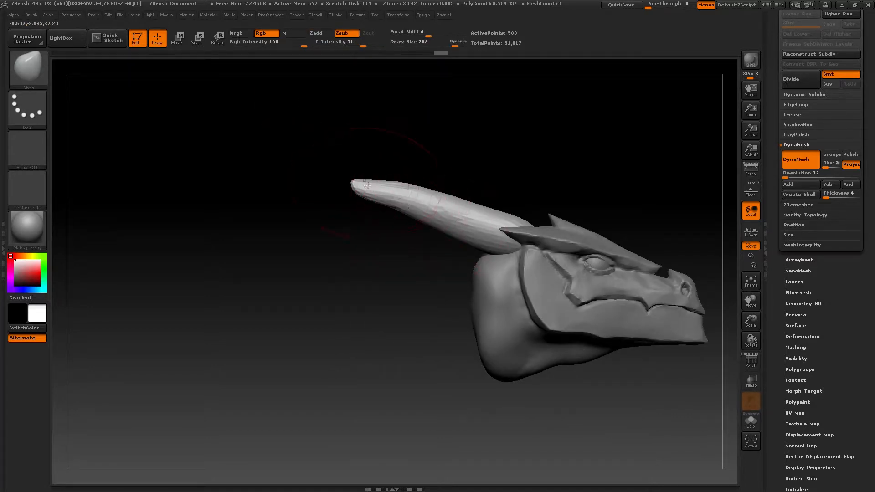
- Bend the horn's tip downward with the Move brush and remesh the horn with DynaMesh
drag(366, 188, 361, 206)
mouse_move(363, 203)
mouse_down()
mouse_move(359, 217)
mouse_move(350, 215)
mouse_up()
key(s)
click(351, 208)
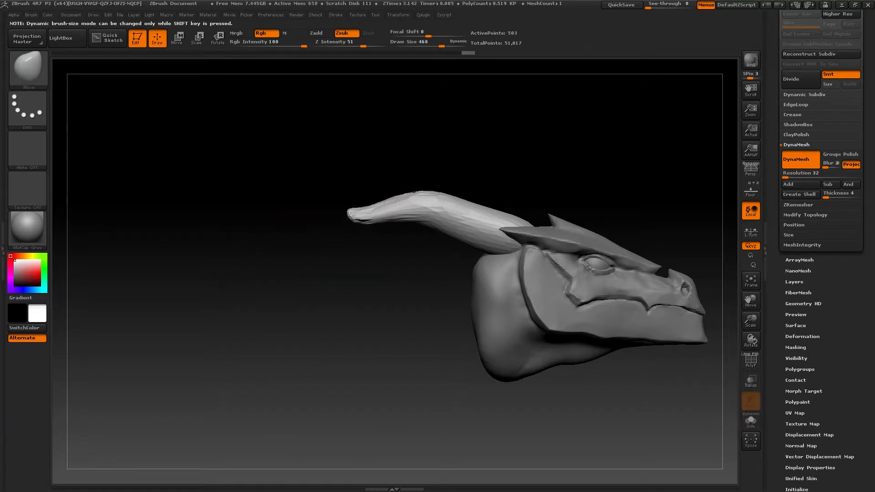
ctrl+drag(493, 153, 543, 199)
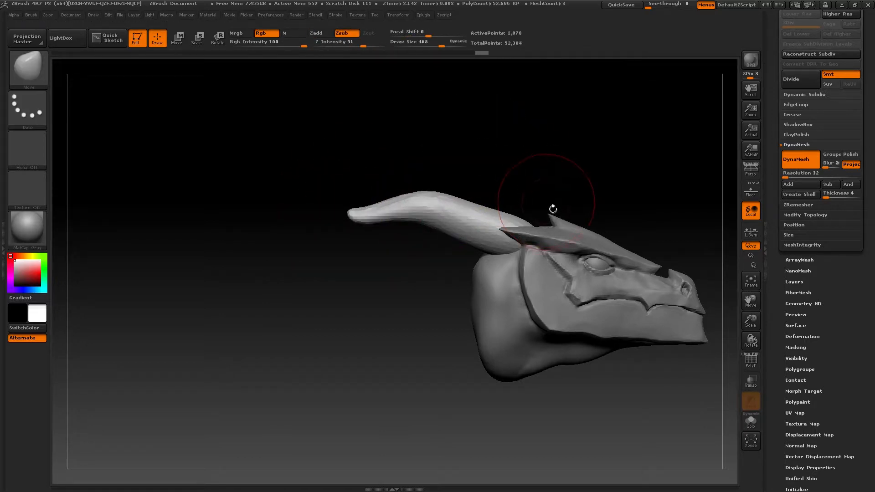
- Refine the horn's curve and taper from the side and above with the Move brush at draw size 842
mouse_move(373, 242)
mouse_down()
mouse_move(504, 228)
mouse_move(378, 237)
mouse_up()
key(s)
mouse_move(442, 210)
mouse_down()
mouse_move(460, 213)
mouse_move(440, 221)
mouse_up()
drag(541, 248, 538, 254)
mouse_move(447, 267)
mouse_down()
mouse_move(576, 261)
mouse_move(570, 248)
mouse_move(568, 256)
mouse_up()
drag(533, 230, 507, 386)
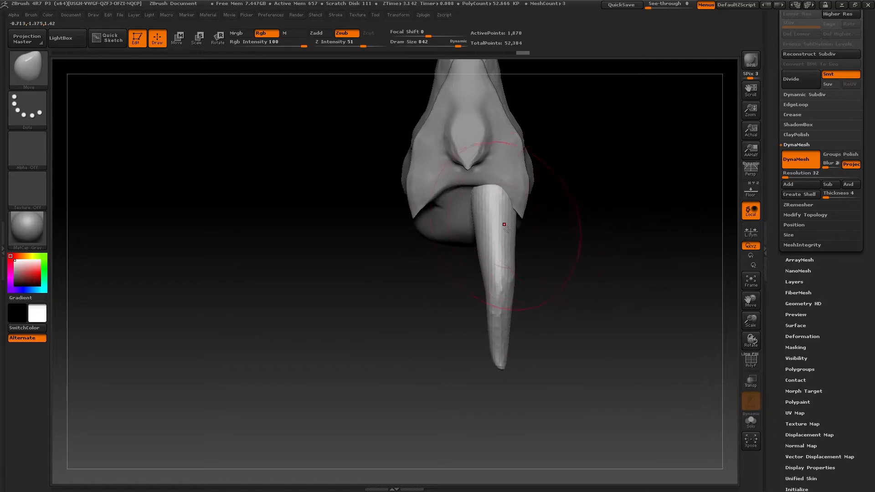
- Rotate the horn outward around its base so it angles away from the head's centerline
click(222, 38)
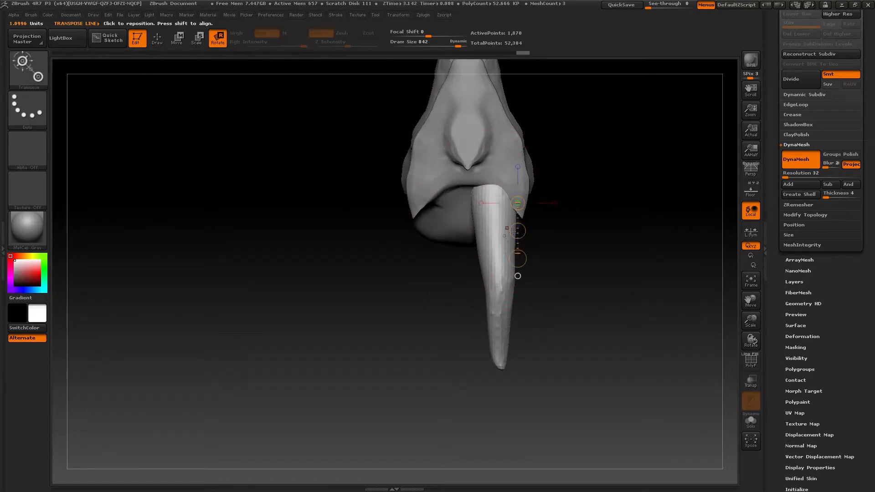
mouse_move(495, 193)
mouse_down()
mouse_move(501, 366)
mouse_move(531, 367)
mouse_move(541, 383)
mouse_move(400, 353)
mouse_move(631, 360)
mouse_move(608, 337)
mouse_up()
click(505, 193)
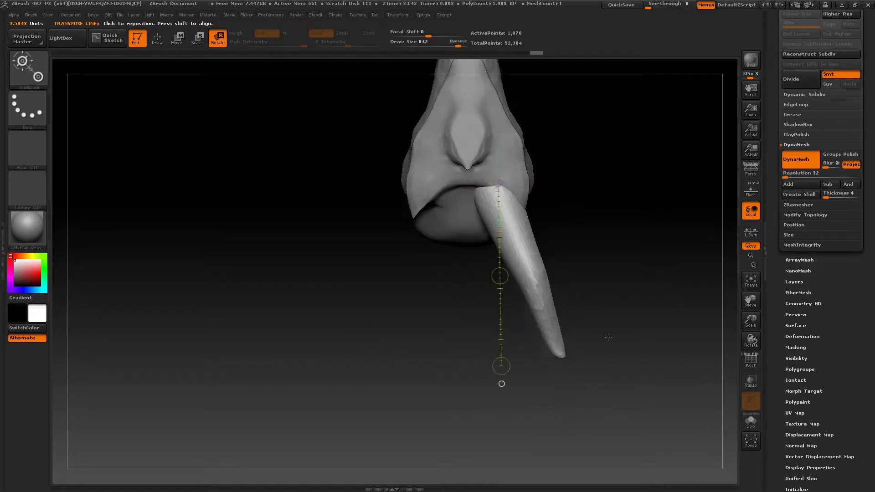
right_drag(608, 337, 427, 343)
right_click(428, 343)
ctrl+right_drag(538, 310, 570, 271)
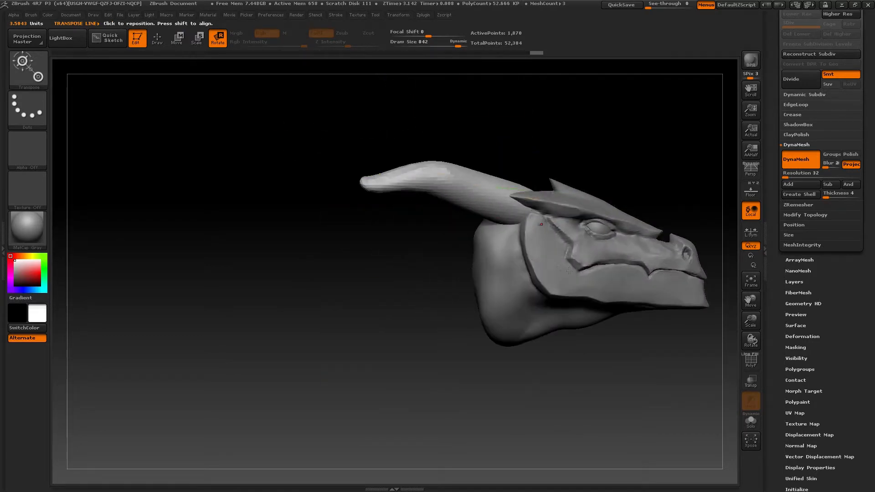
- Strengthen the horn's arch and adjust its tip and base with the Move brush at draw sizes 842 and 606
key(q)
drag(370, 183, 367, 189)
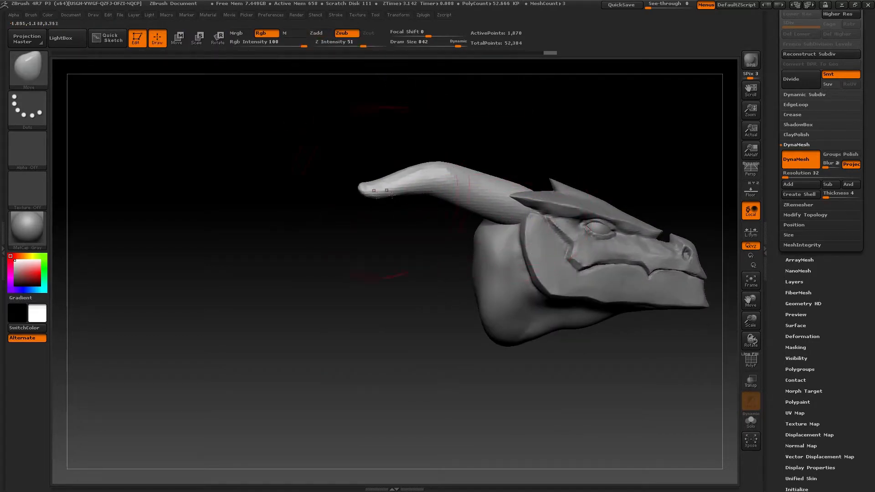
drag(452, 180, 455, 172)
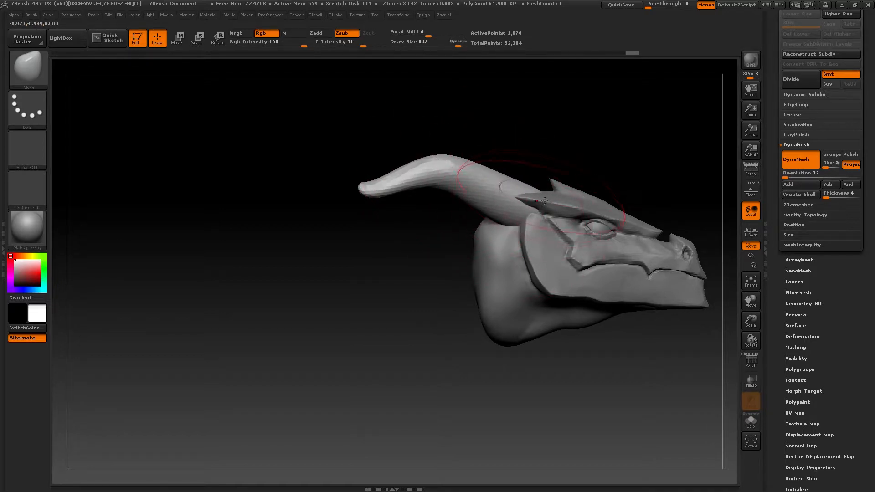
key(s)
mouse_move(544, 197)
mouse_down()
mouse_move(536, 196)
mouse_move(551, 189)
mouse_up()
mouse_move(552, 191)
right_down()
mouse_move(544, 180)
mouse_move(538, 202)
mouse_move(515, 195)
mouse_move(532, 193)
mouse_move(501, 204)
mouse_move(520, 246)
right_up()
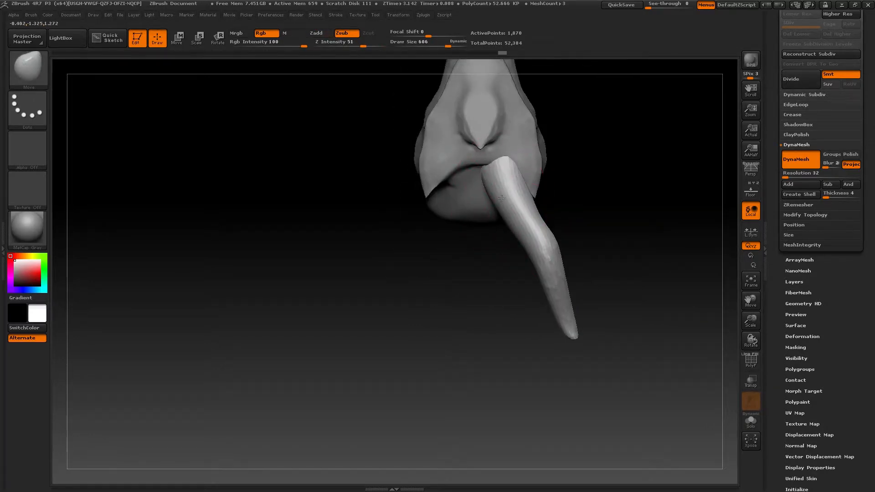
- Shape the horn's sideways and upward sweep with the Move brush, raising the draw size to 785
right_drag(520, 201, 495, 333)
mouse_move(449, 260)
mouse_down()
mouse_move(459, 259)
mouse_move(462, 233)
mouse_move(469, 235)
mouse_up()
click(455, 44)
right_drag(482, 321, 518, 143)
right_drag(494, 213, 524, 193)
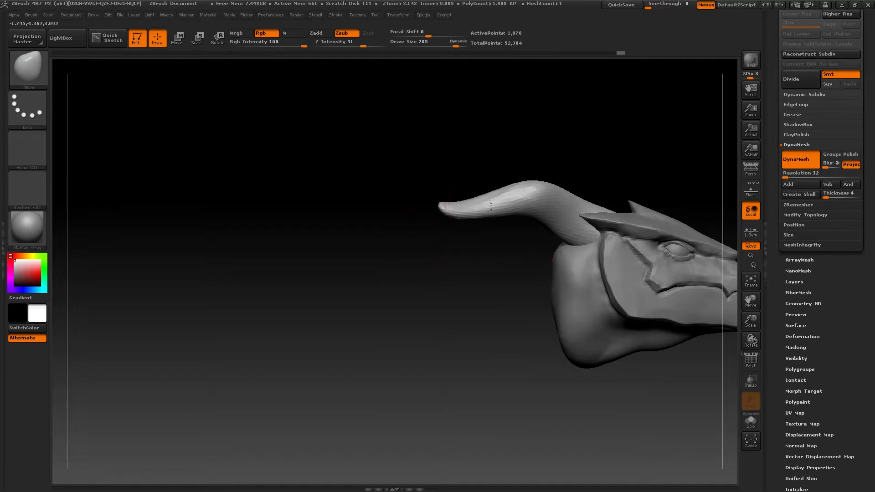
- Remesh the reshaped horn with DynaMesh
right_drag(495, 220, 522, 270)
ctrl+drag(467, 283, 509, 321)
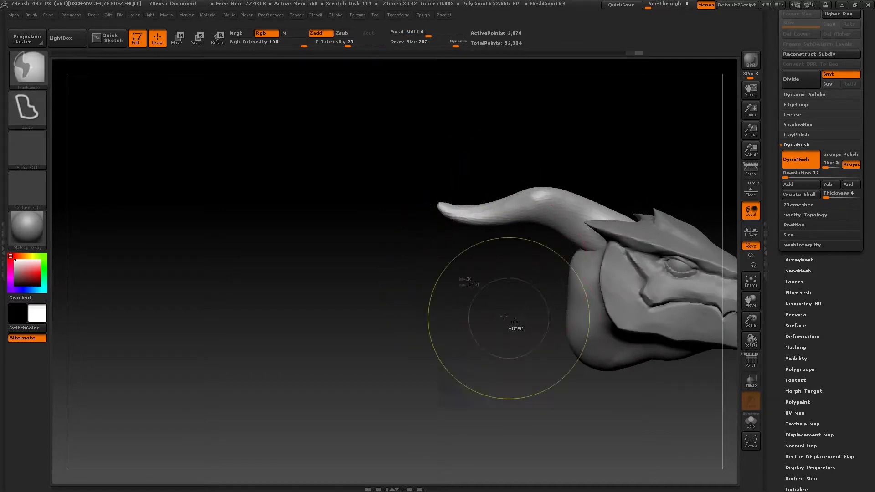
mouse_move(514, 258)
right_down()
mouse_move(513, 195)
mouse_move(511, 227)
right_up()
key(s)
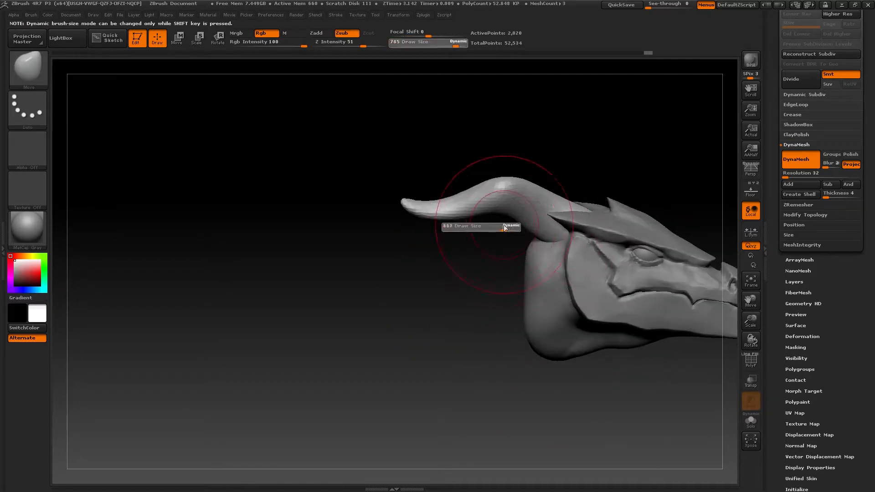
- Refine the horn's outward and upward curve with the Move brush at draw sizes 558 and 709
drag(512, 227, 502, 227)
mouse_move(501, 227)
right_down()
mouse_move(515, 237)
mouse_move(524, 339)
right_up()
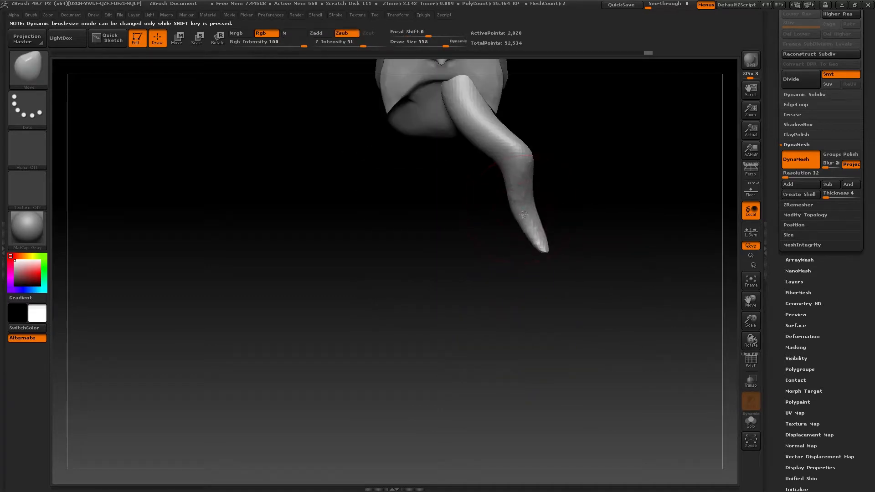
mouse_move(524, 214)
right_down()
mouse_move(504, 160)
mouse_move(522, 218)
mouse_move(496, 251)
right_up()
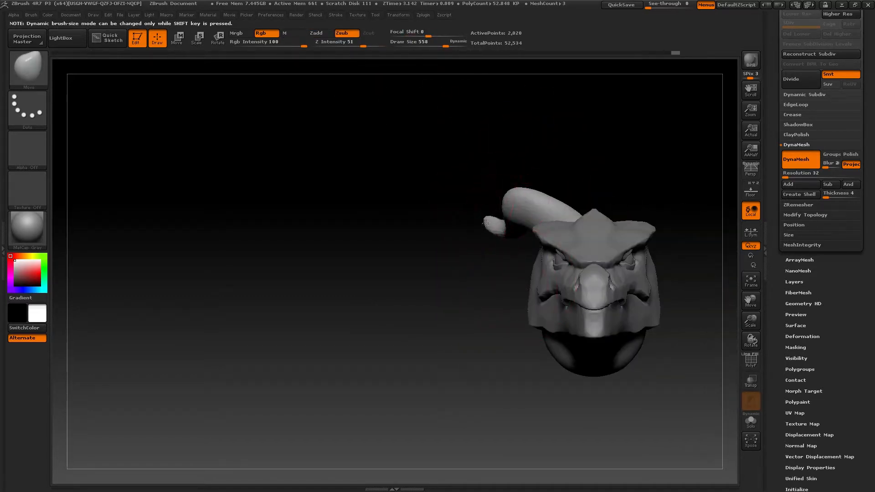
key(s)
drag(519, 201, 527, 202)
drag(529, 202, 535, 187)
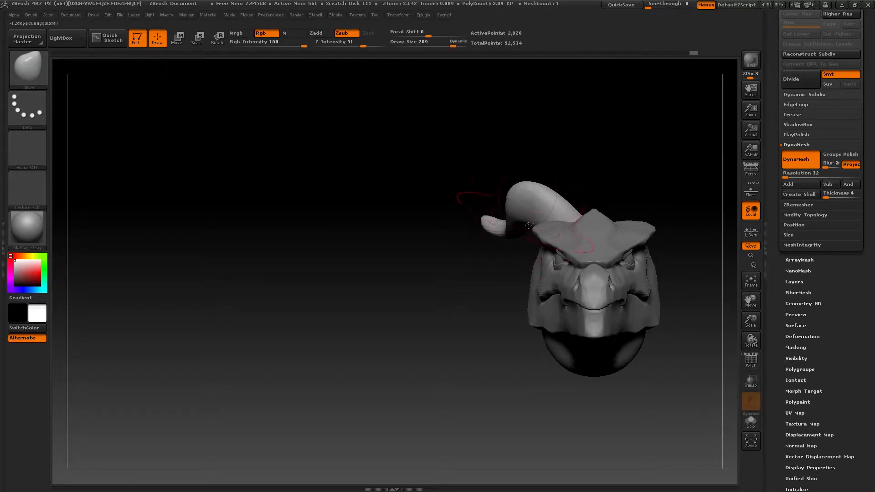
right_drag(529, 225, 529, 277)
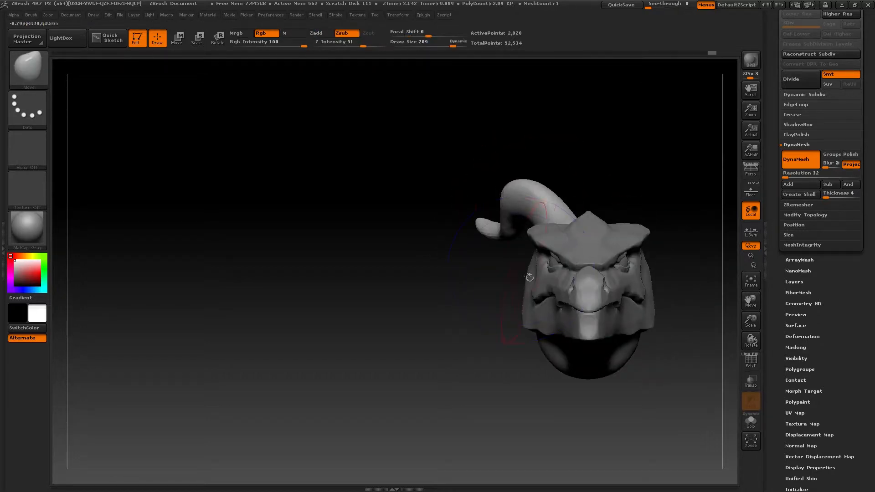
drag(528, 190, 505, 199)
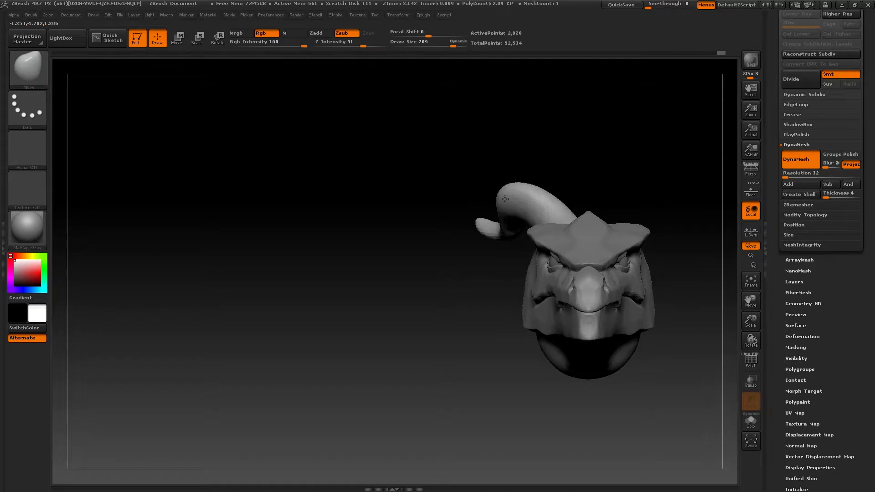
right_drag(456, 312, 536, 263)
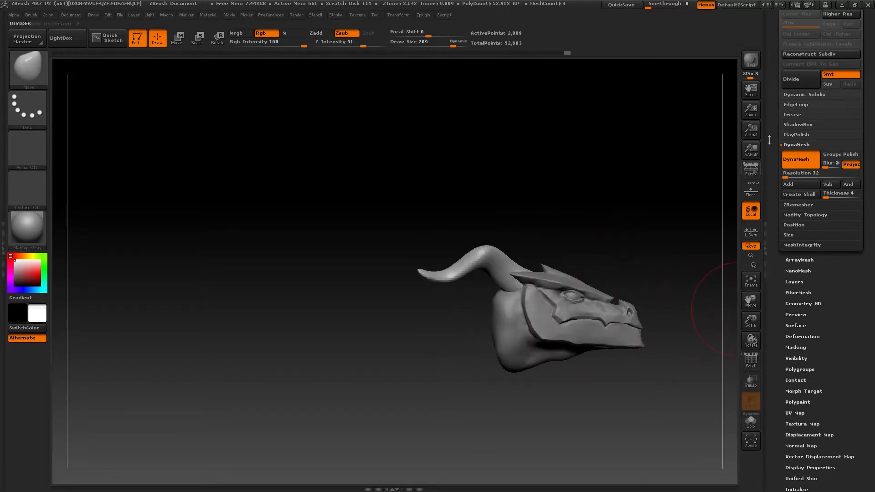
- Mirror and weld the horn onto the opposite side of the head, using the floor grid to check the mirror axis
right_drag(637, 232, 582, 262)
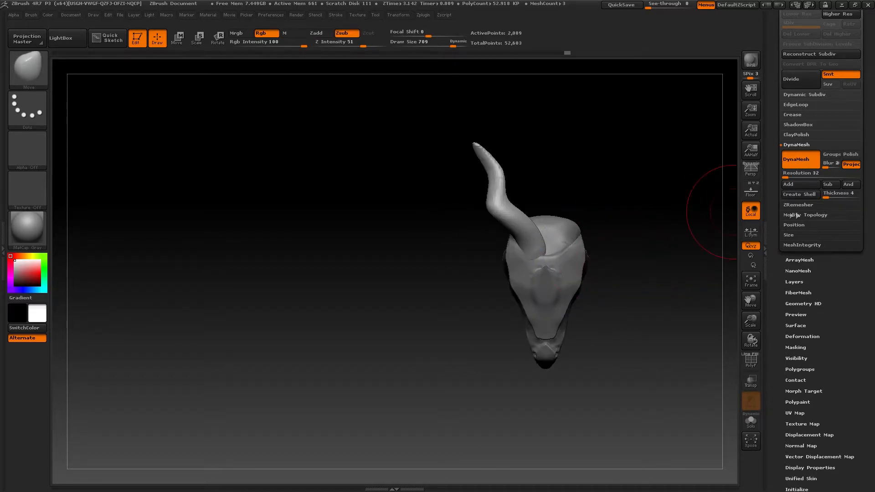
scroll(795, 216, up, 5)
click(816, 337)
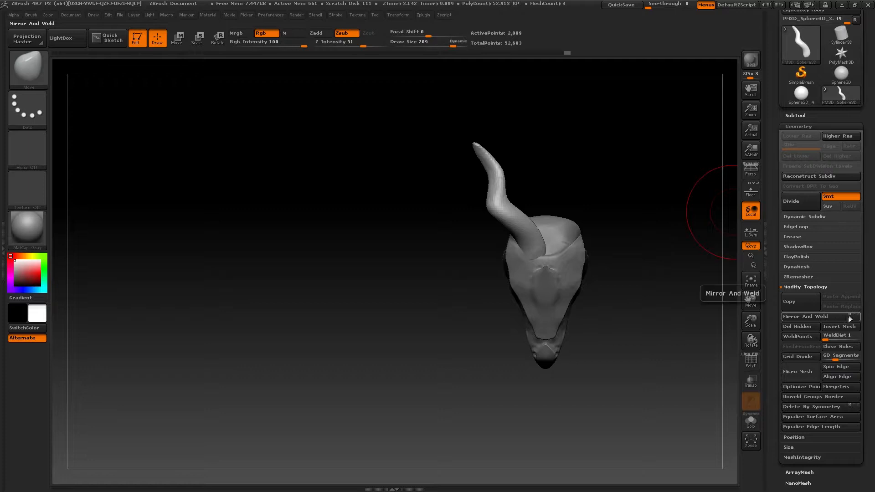
click(750, 191)
drag(660, 299, 630, 260)
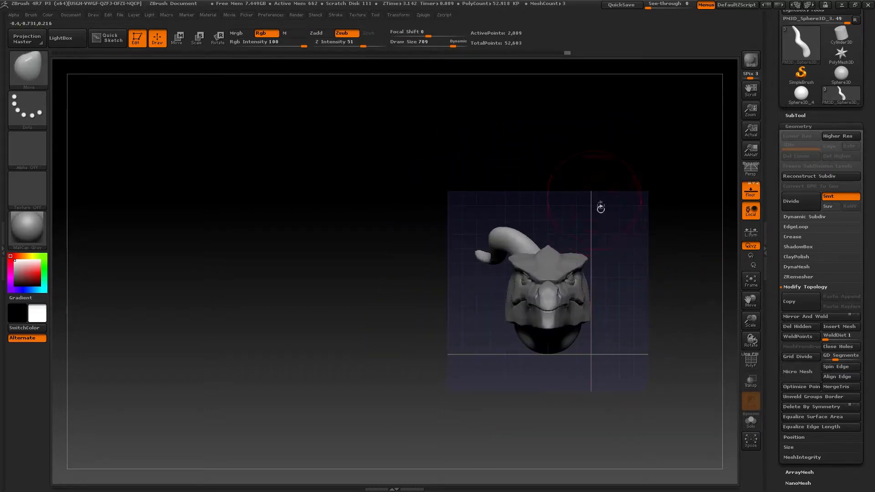
click(809, 317)
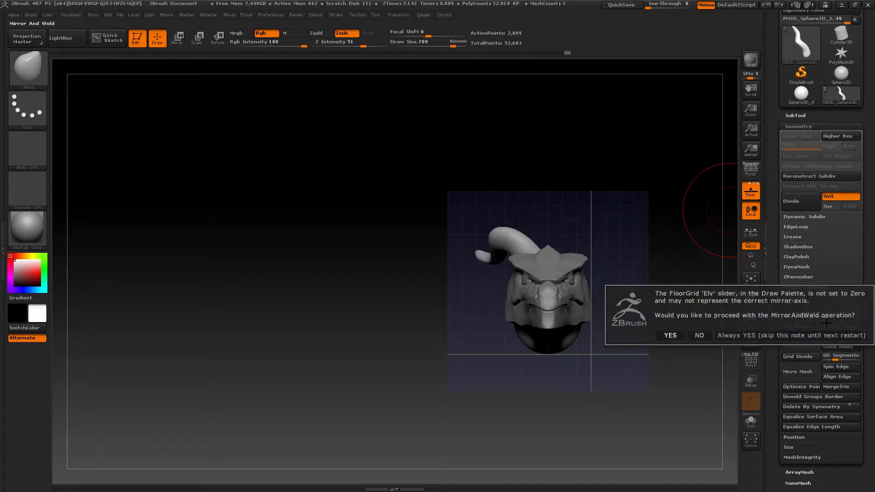
click(682, 340)
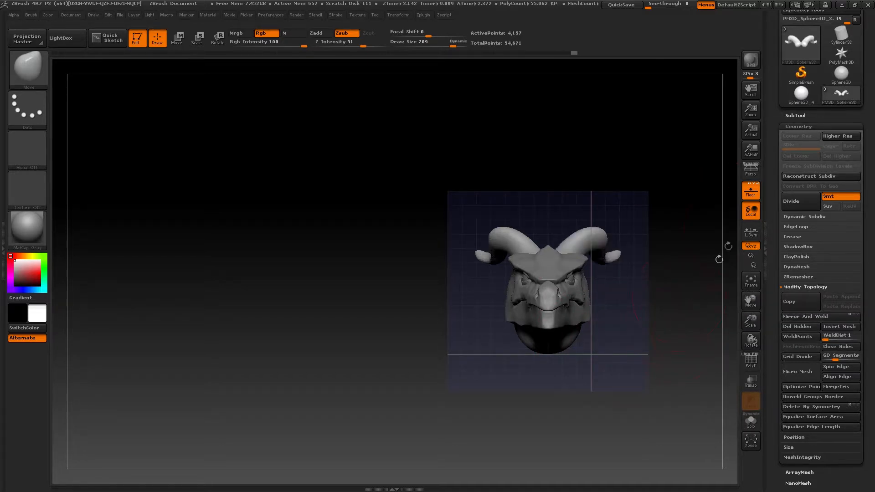
click(752, 191)
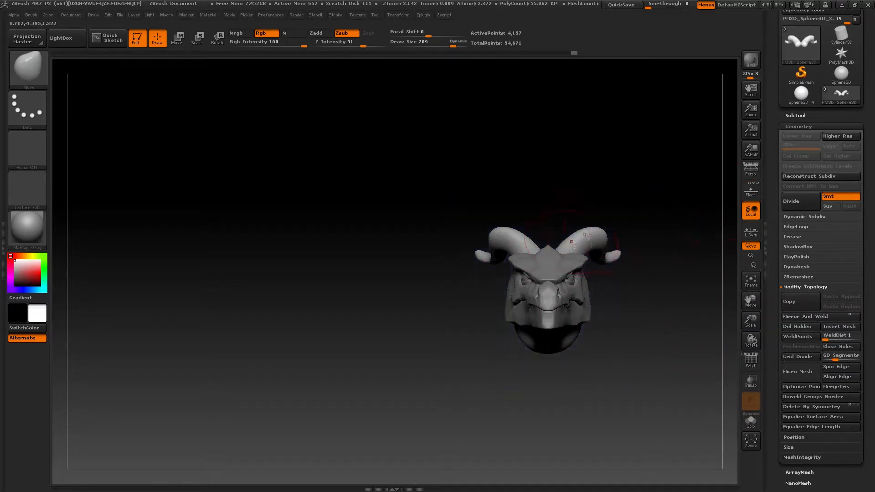
- Try to reposition the mirrored horns with Transpose Move lines drawn along one horn
drag(563, 385, 584, 289)
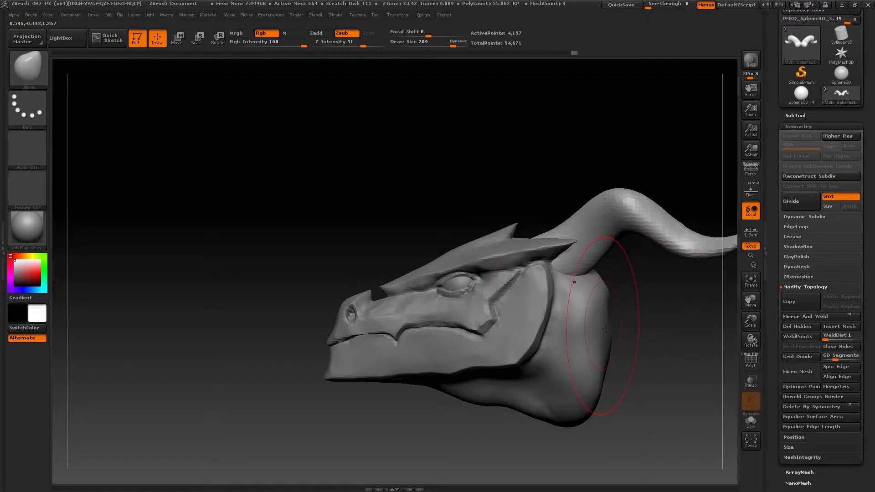
drag(521, 264, 540, 214)
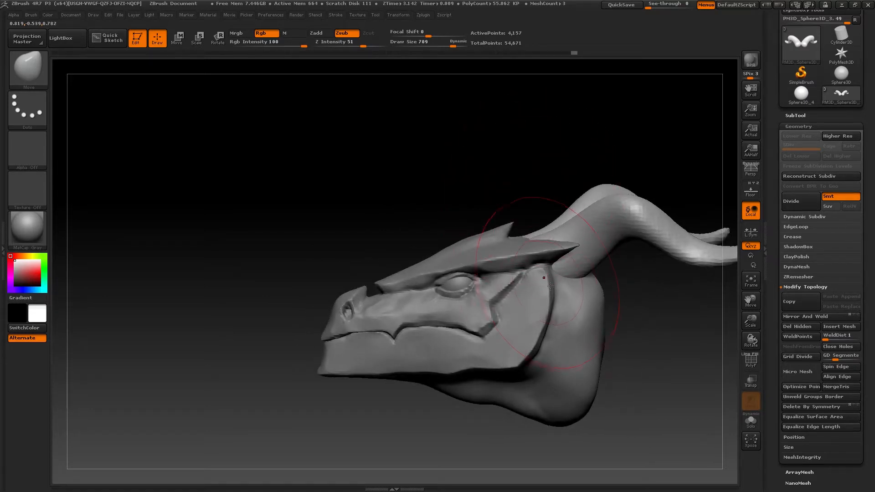
mouse_move(550, 286)
alt+right_down()
mouse_move(585, 195)
mouse_move(576, 236)
alt+right_up()
key(w)
drag(563, 172, 696, 230)
drag(629, 200, 629, 220)
key(ctrl+z)
key(ctrl+z)
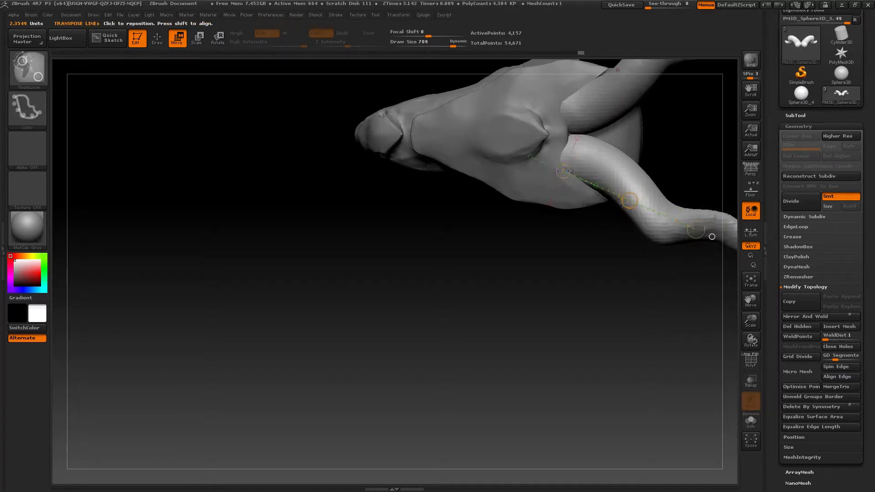
alt+right_drag(609, 158, 556, 199)
drag(516, 214, 530, 213)
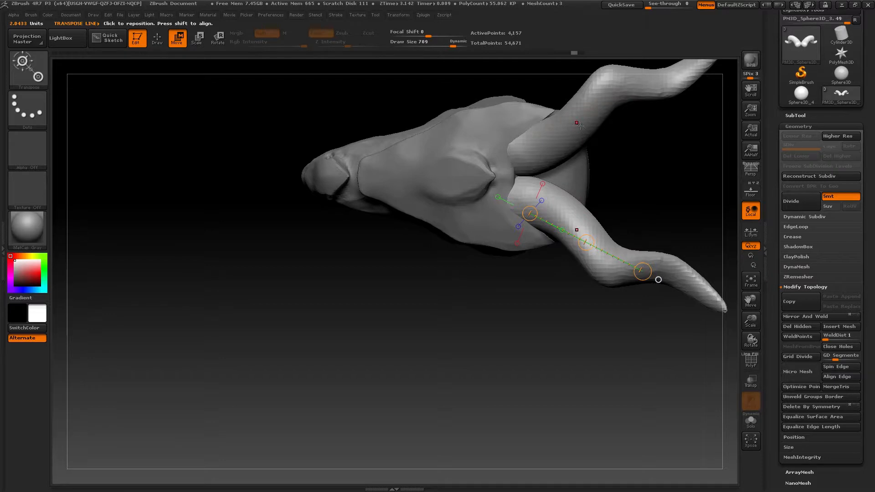
mouse_move(588, 246)
mouse_down()
mouse_move(612, 256)
mouse_move(577, 256)
mouse_up()
key(ctrl+z)
- Reposition both horns symmetrically behind the crest with Transpose Move
shift+drag(549, 319, 566, 171)
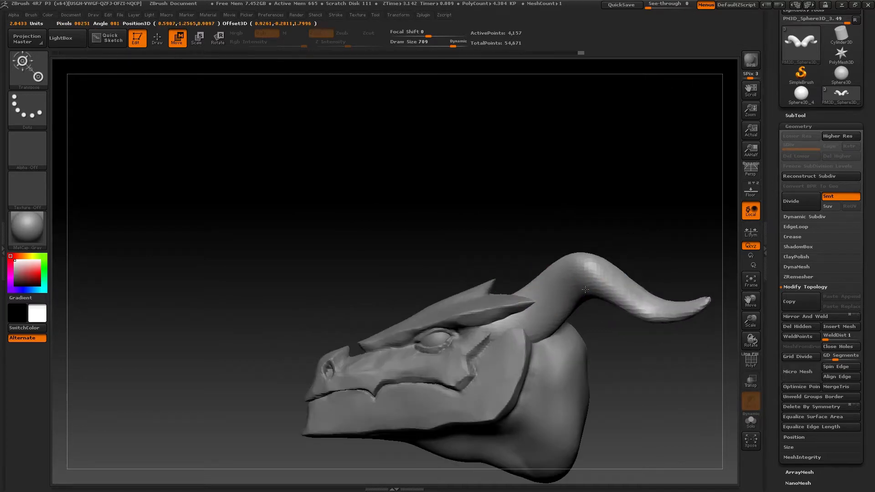
drag(656, 266, 643, 335)
key(r)
key(w)
drag(583, 281, 566, 300)
drag(656, 337, 585, 262)
drag(574, 291, 570, 283)
drag(589, 218, 541, 258)
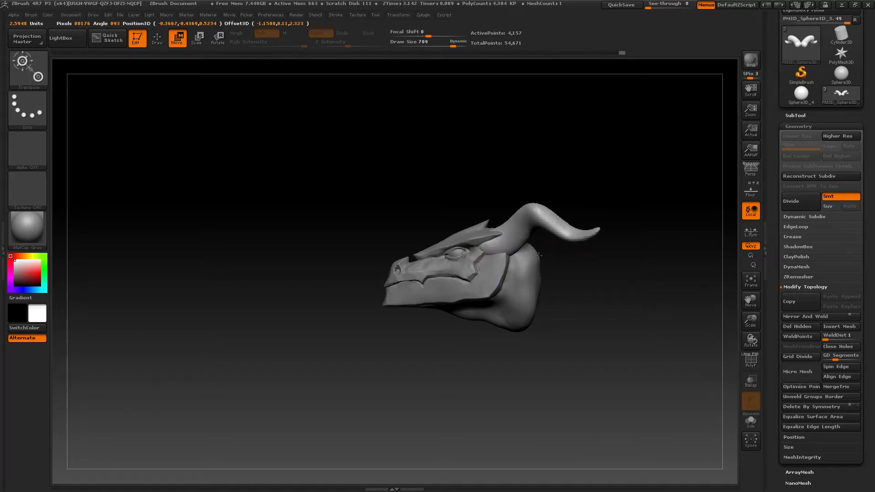
- Adjust the horn bases where they meet the skull with the Move brush at draw size 378
mouse_move(542, 294)
mouse_down()
mouse_move(584, 304)
mouse_move(552, 301)
mouse_move(549, 291)
mouse_move(554, 335)
mouse_up()
key(b)
key(m)
key(v)
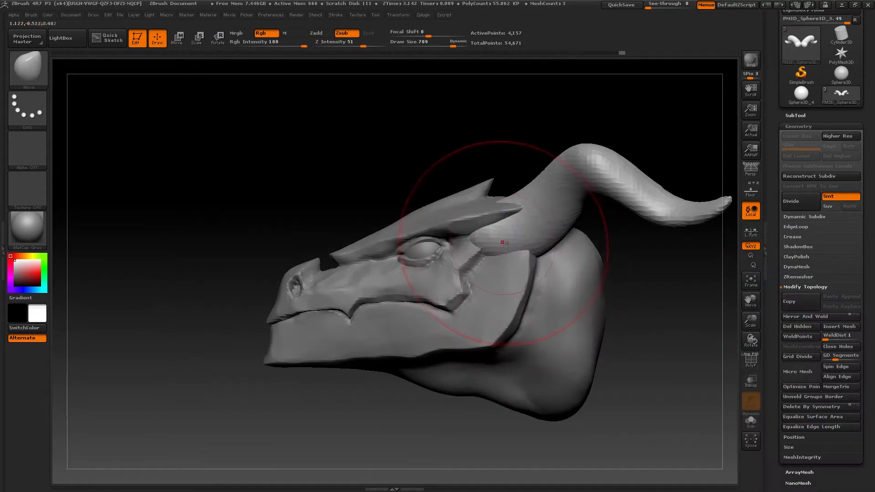
key(s)
drag(504, 245, 486, 246)
mouse_move(472, 236)
right_down()
mouse_move(484, 242)
mouse_move(453, 236)
mouse_move(474, 236)
mouse_move(459, 227)
mouse_move(487, 228)
mouse_move(518, 247)
mouse_move(567, 250)
mouse_move(562, 316)
mouse_move(533, 233)
mouse_move(542, 252)
right_up()
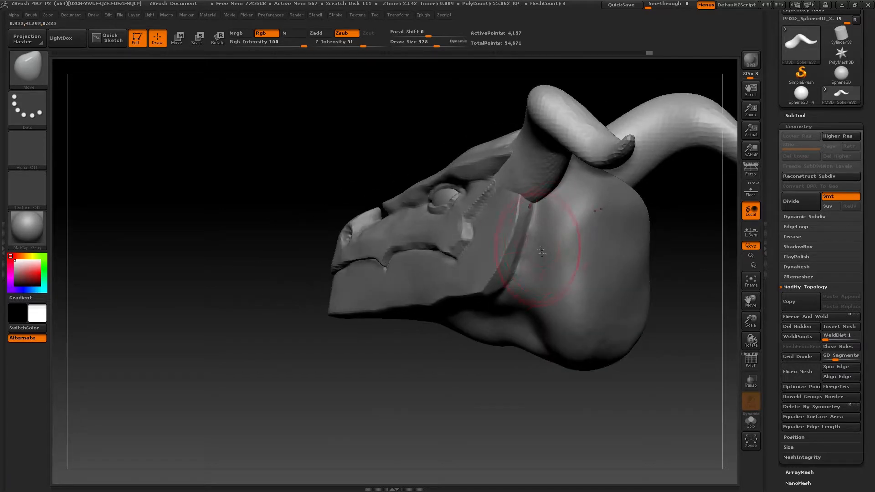
right_drag(404, 300, 423, 356)
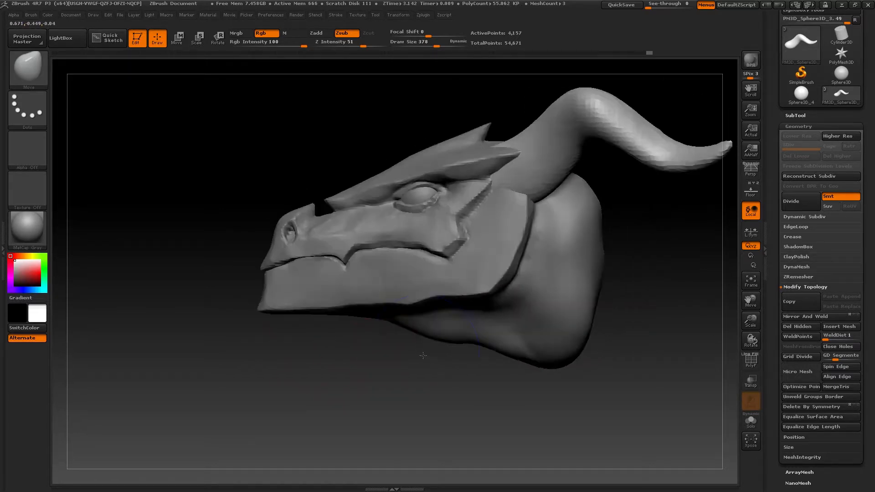
- Append a sphere as a new subtool and make it the active one
click(812, 116)
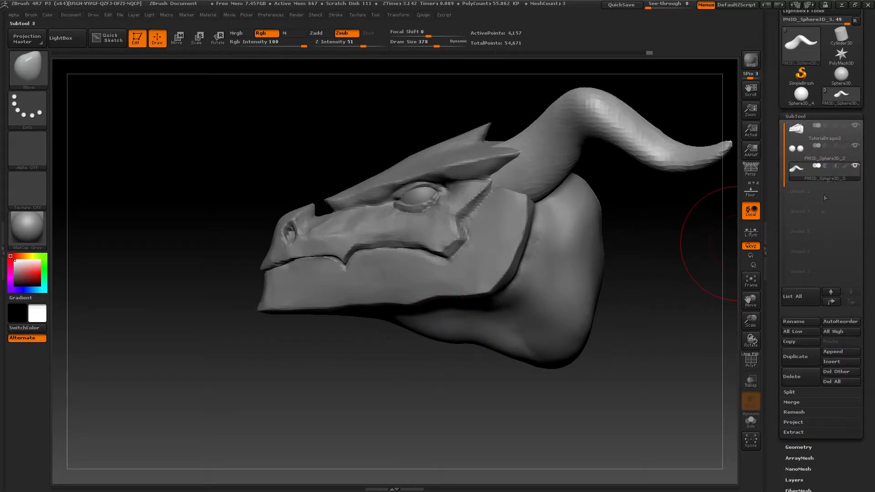
click(833, 352)
click(477, 351)
mouse_move(477, 351)
right_down()
mouse_move(503, 295)
mouse_move(490, 207)
mouse_move(433, 206)
mouse_move(506, 212)
right_up()
alt+click(487, 209)
- Move the new sphere sideways out of the head with Transpose Move
key(w)
shift+drag(444, 237, 351, 237)
alt+right_drag(351, 237, 418, 260)
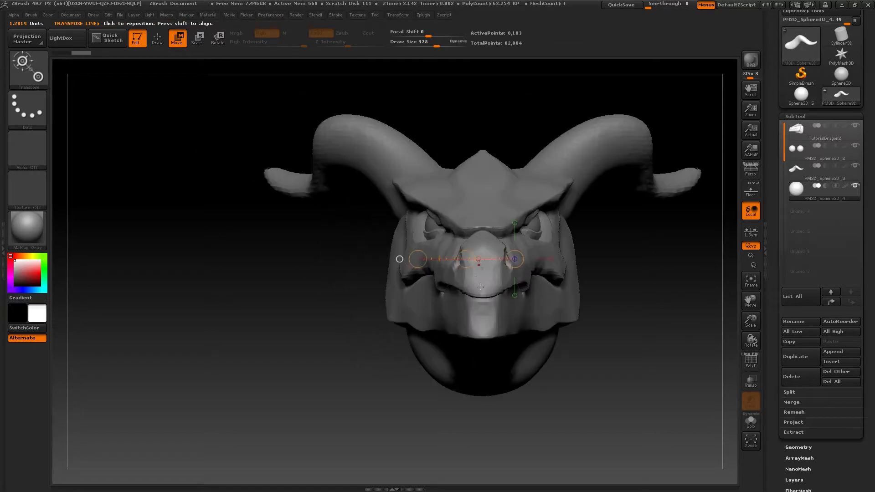
drag(467, 259, 400, 313)
shift+right_drag(399, 313, 499, 290)
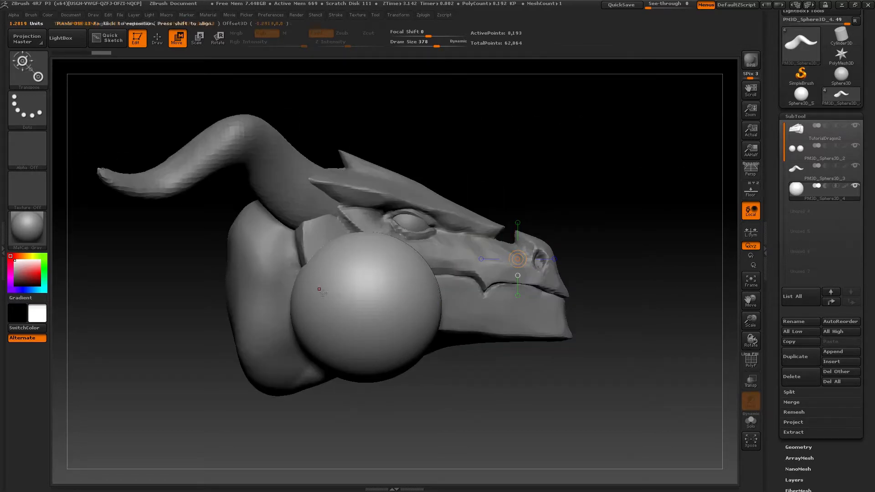
- Scale the sphere down and place it near the rear corner of the jaw
key(e)
drag(415, 301, 350, 290)
key(w)
drag(418, 304, 358, 318)
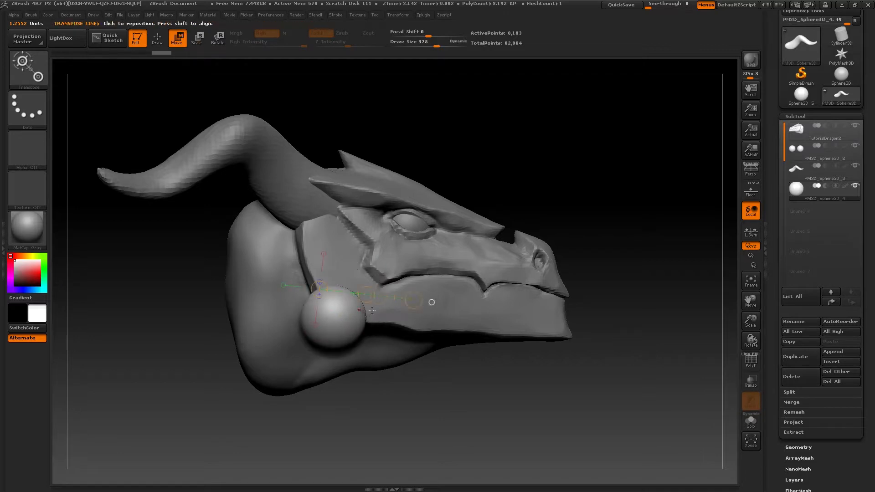
- Shift the sphere inward and behind the jaw's rear edge with Transpose Move
shift+right_drag(360, 318, 388, 328)
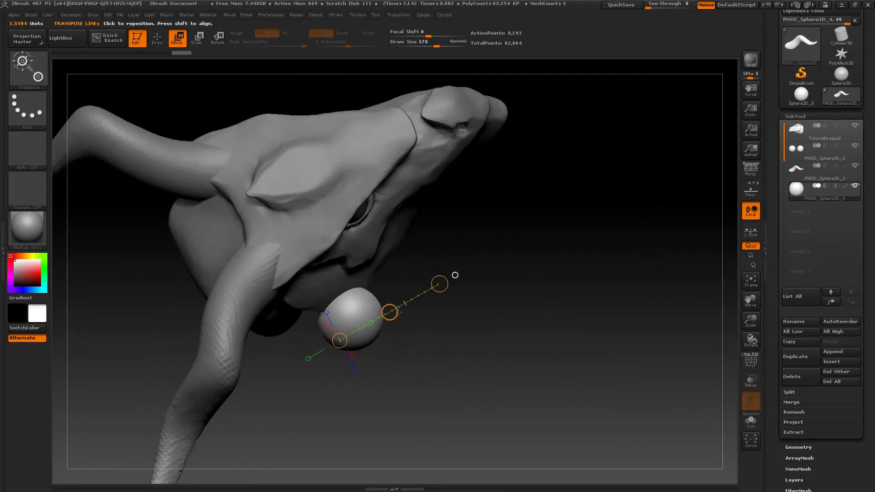
drag(389, 312, 346, 281)
key(ctrl+z)
shift+right_drag(397, 314, 374, 296)
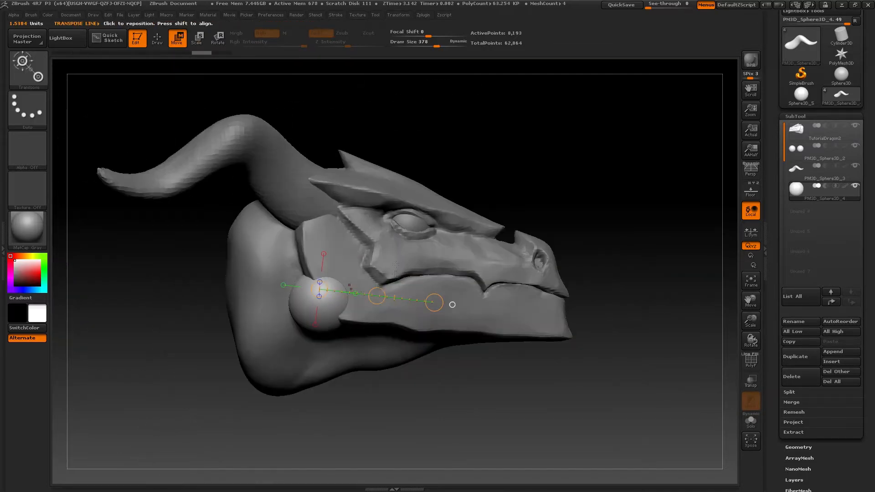
mouse_move(375, 296)
mouse_down()
mouse_move(377, 315)
mouse_move(373, 307)
mouse_up()
right_drag(369, 312, 419, 315)
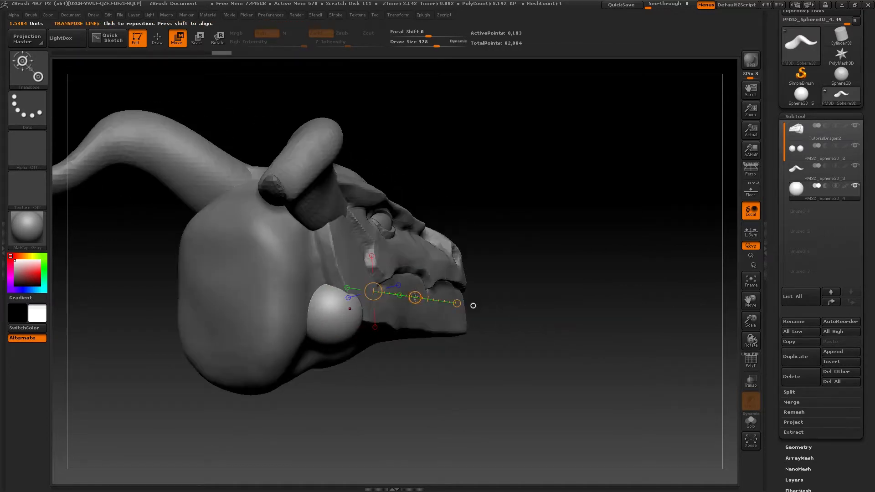
- Shrink the sphere further and embed it in the neck just behind the jaw corner
drag(335, 317, 329, 318)
key(e)
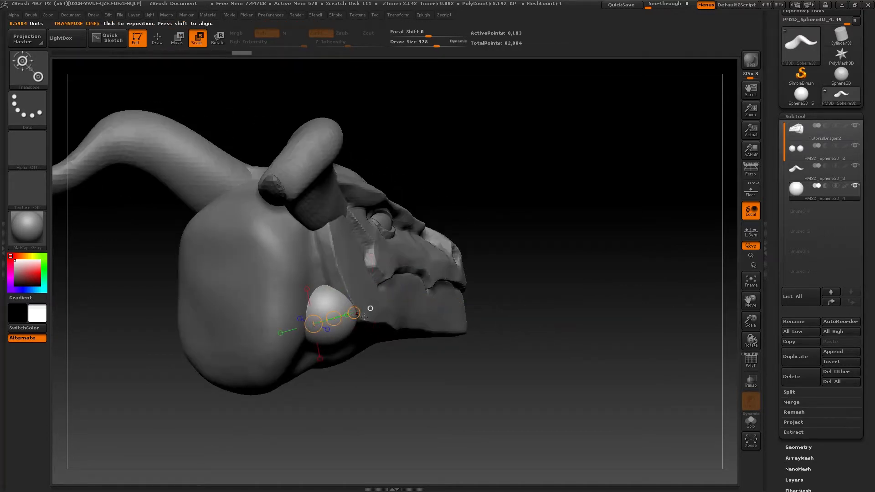
right_drag(353, 311, 315, 315)
mouse_move(361, 326)
mouse_down()
mouse_move(349, 334)
mouse_move(378, 317)
mouse_move(366, 321)
mouse_up()
key(w)
right_drag(402, 305, 400, 305)
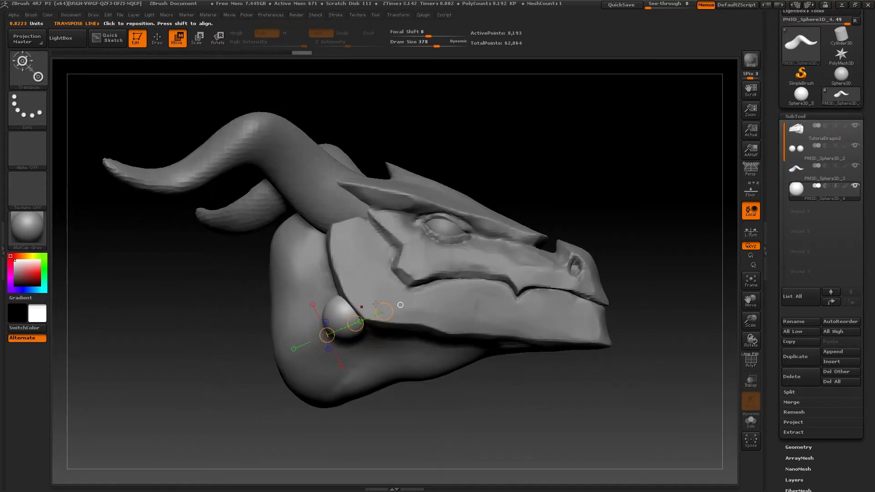
- Convert the small sphere to DynaMesh at resolution 32 and check its wireframe
click(807, 448)
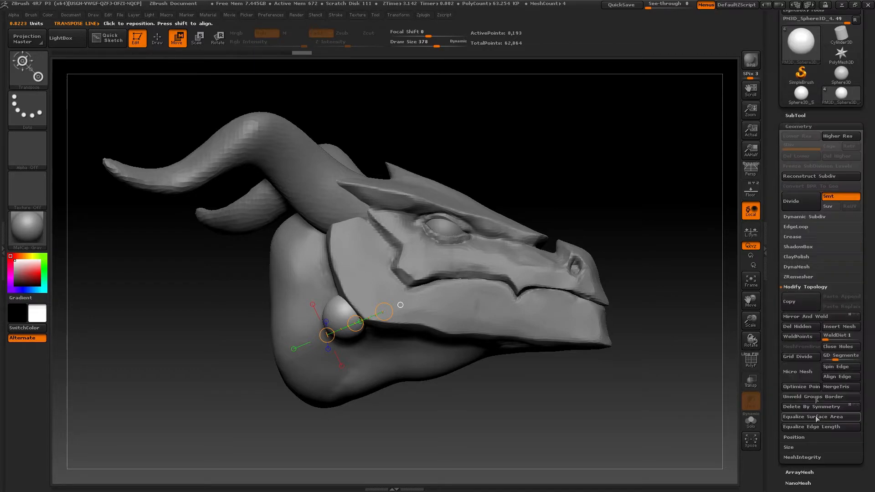
click(798, 268)
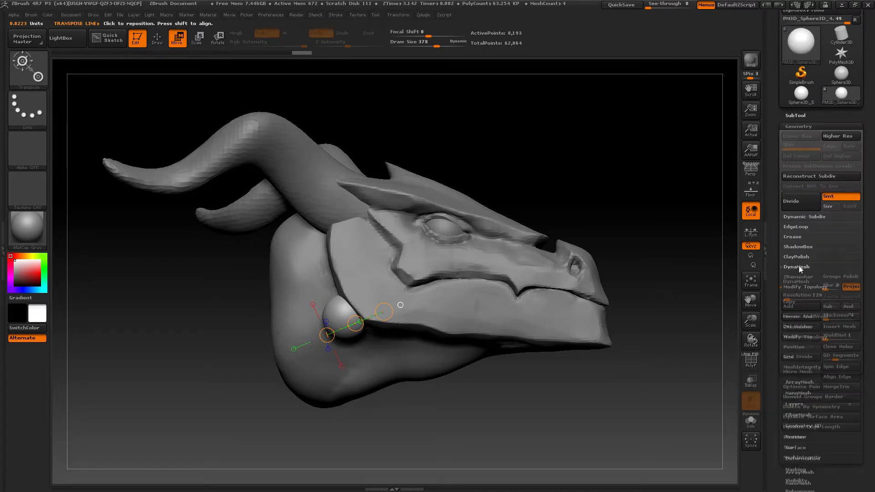
click(801, 281)
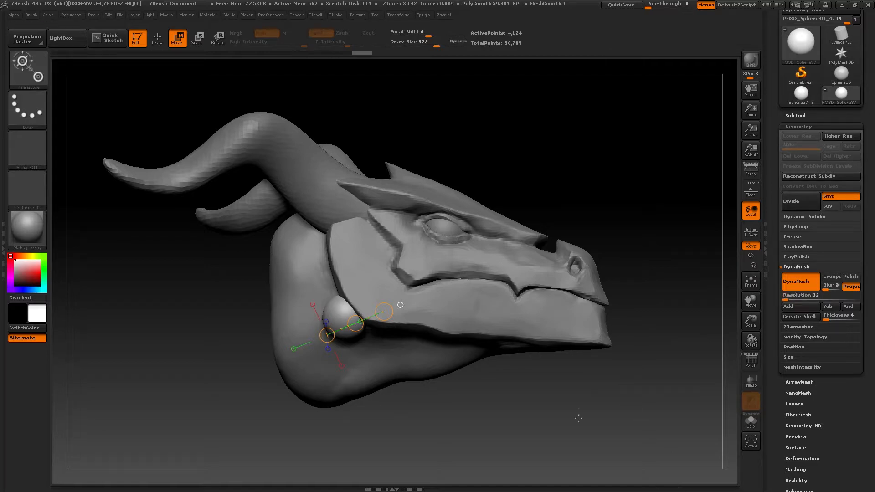
key(f)
click(753, 364)
alt+drag(638, 374, 638, 410)
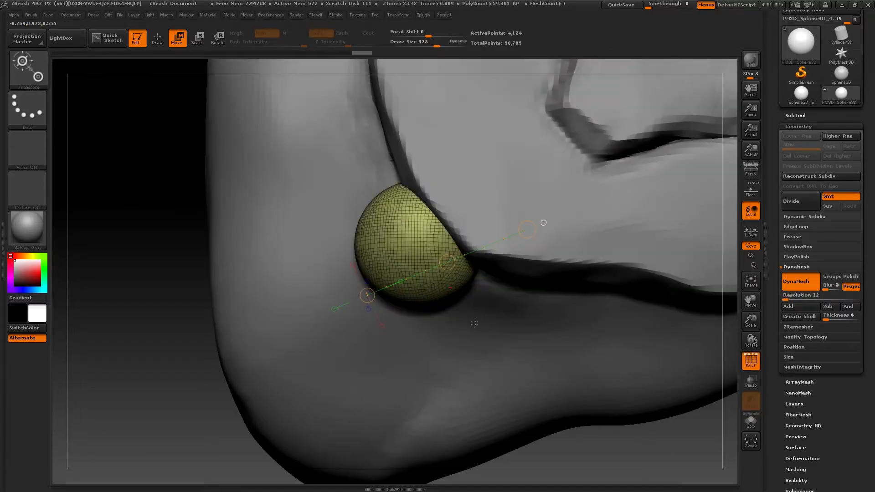
mouse_move(569, 388)
mouse_down()
mouse_move(477, 297)
mouse_move(673, 337)
mouse_move(633, 361)
mouse_up()
click(753, 363)
- Stretch the sphere behind the jaw corner into a short horn pointing back and downward using the Move brush
key(b)
key(m)
key(v)
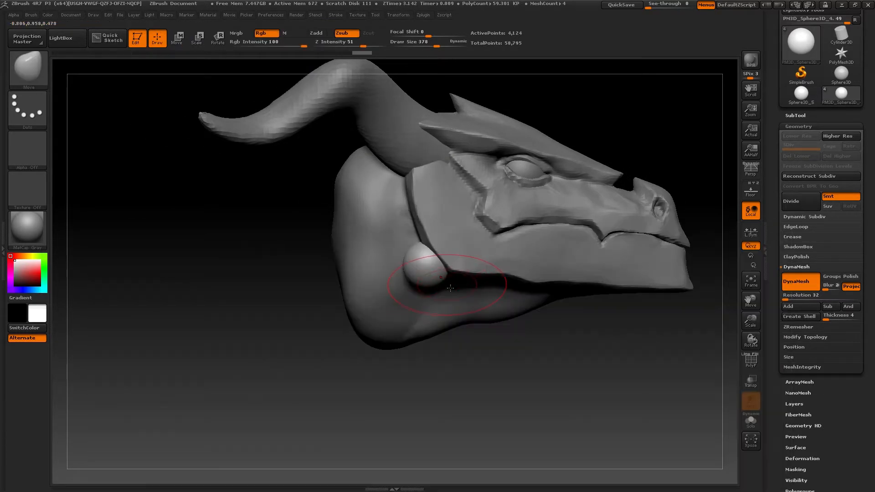
drag(420, 283, 385, 315)
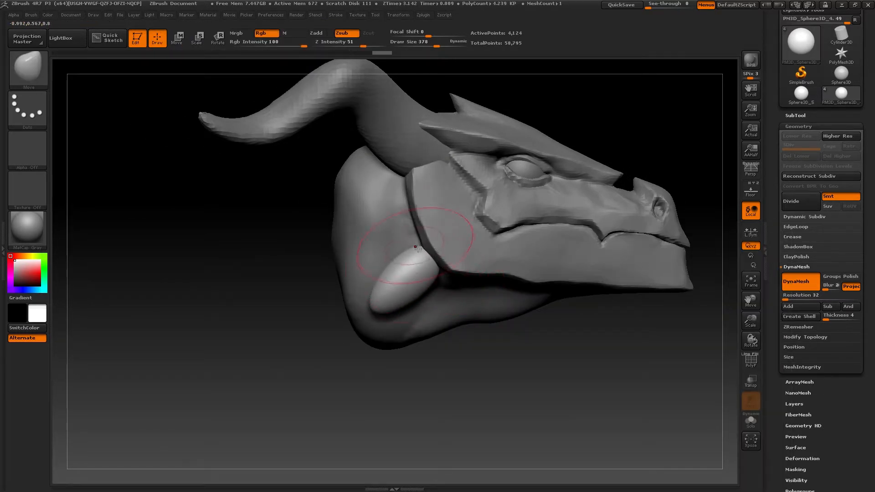
drag(417, 234, 418, 238)
mouse_move(292, 283)
mouse_down()
mouse_move(405, 271)
mouse_move(418, 258)
mouse_up()
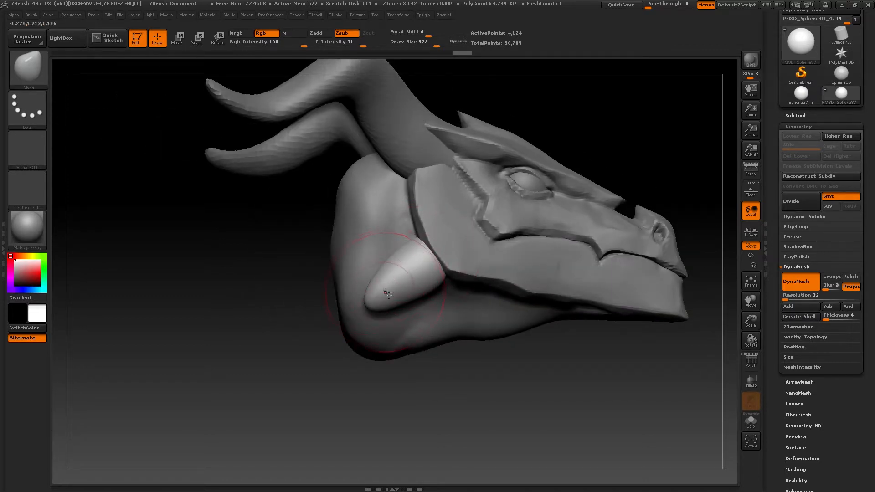
key(shift)
alt+drag(282, 346, 282, 401)
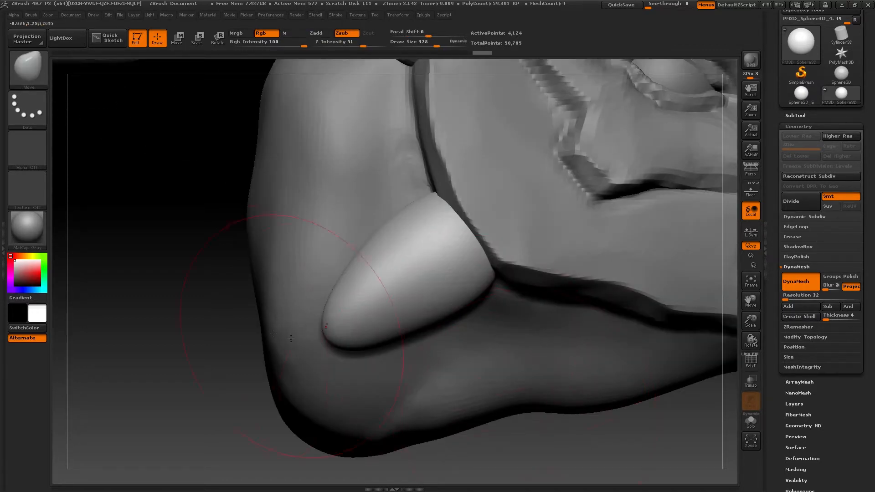
- Remesh the stretched horn with DynaMesh and reshape its form with a smaller Move brush
ctrl+drag(173, 256, 205, 291)
alt+drag(273, 437, 282, 397)
drag(424, 256, 474, 290)
key(bracketleft)
key(bracketleft)
key(bracketleft)
mouse_move(478, 309)
right_down()
mouse_move(501, 298)
mouse_move(328, 392)
right_up()
key(shift)
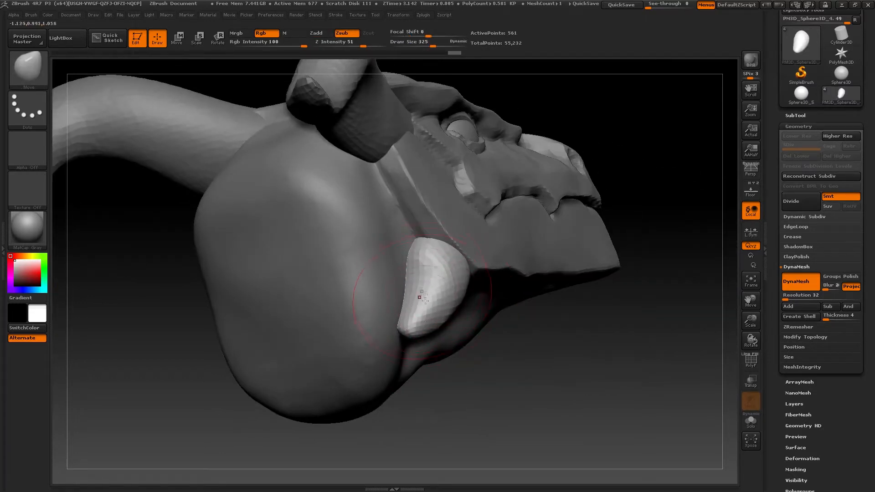
mouse_move(425, 331)
right_down()
mouse_move(460, 329)
mouse_move(446, 308)
right_up()
- Narrow the jaw horn toward its tip and angle it away from the neck with the Move brush at draw size 170
click(803, 116)
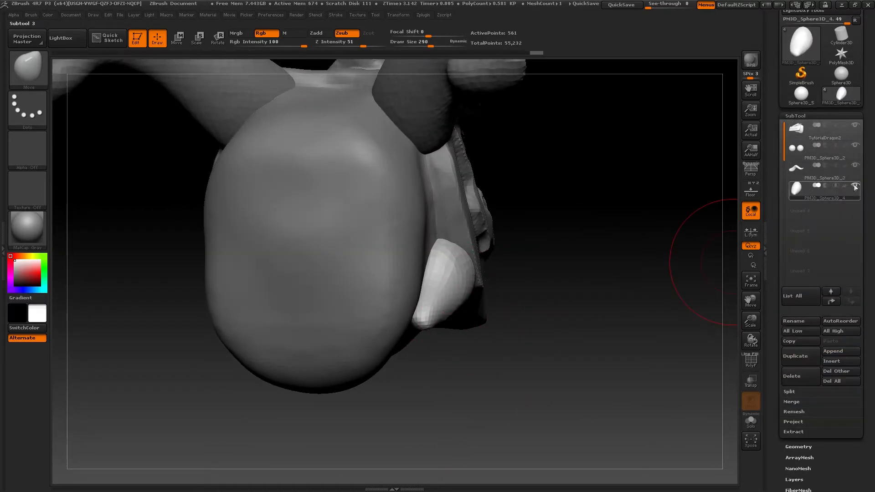
mouse_move(857, 186)
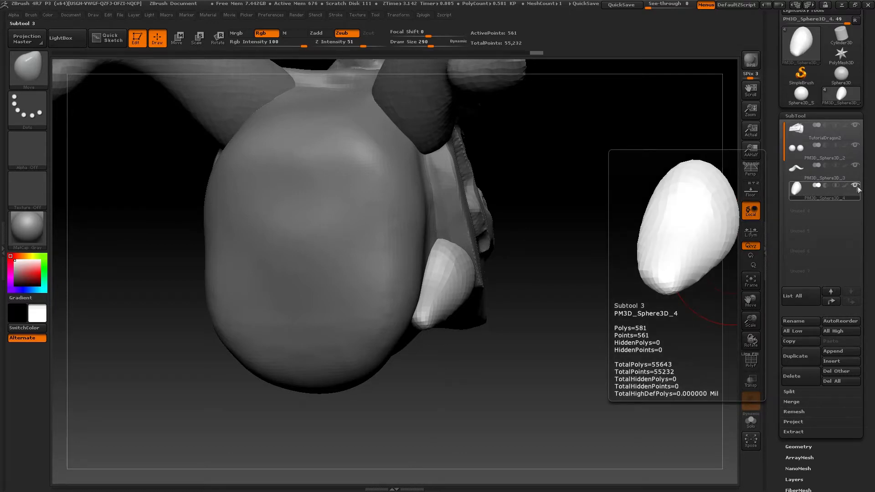
ctrl+shift+click(859, 189)
mouse_move(514, 307)
mouse_down()
mouse_move(417, 305)
mouse_move(432, 303)
mouse_move(431, 310)
mouse_move(421, 311)
mouse_move(432, 302)
mouse_move(445, 339)
mouse_up()
key(s)
drag(481, 328, 450, 315)
drag(483, 303, 445, 300)
click(856, 186)
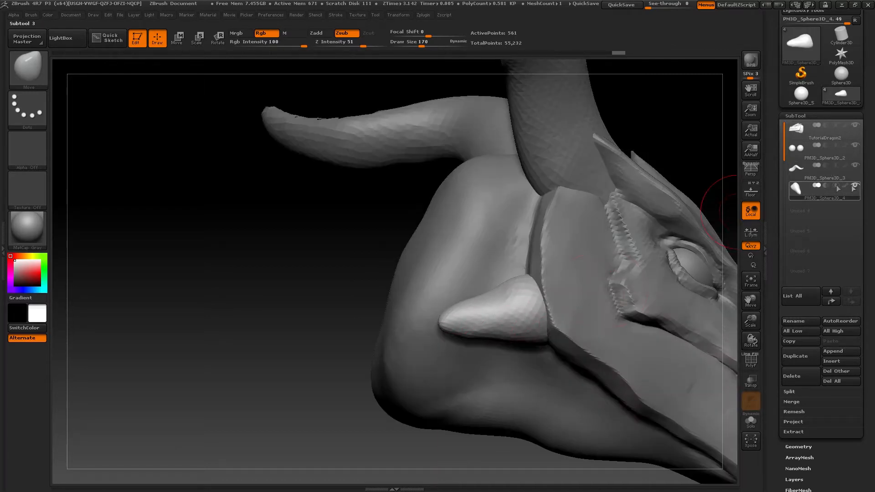
- Rotate the jaw horn about its base with a Transpose line running from base to tip
mouse_move(319, 319)
mouse_down()
mouse_move(360, 315)
mouse_move(315, 319)
mouse_up()
key(r)
drag(530, 305, 457, 371)
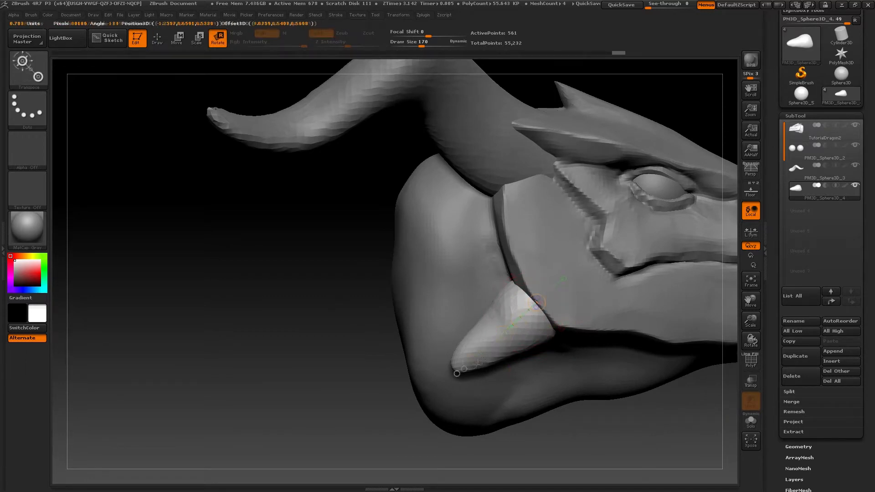
mouse_move(392, 379)
mouse_down()
mouse_move(454, 371)
mouse_move(485, 379)
mouse_move(519, 368)
mouse_up()
mouse_move(484, 380)
mouse_down()
mouse_move(565, 321)
mouse_move(606, 337)
mouse_move(491, 371)
mouse_up()
- Shift the jaw horn with Transpose Move so its base sits against the rear edge of the jaw
key(w)
drag(511, 325, 506, 327)
drag(524, 376, 613, 342)
drag(519, 320, 525, 322)
drag(572, 353, 489, 365)
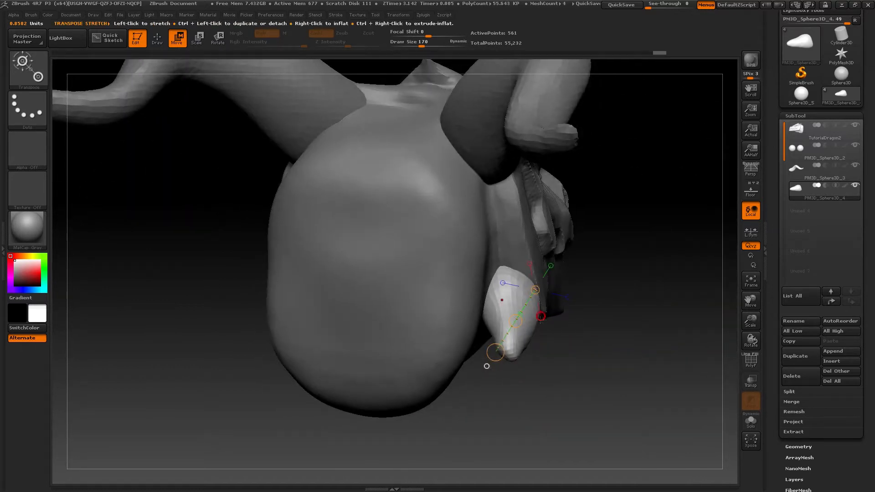
drag(505, 312, 503, 313)
mouse_move(496, 363)
alt+mouse_down()
mouse_move(502, 348)
mouse_move(560, 327)
mouse_move(538, 356)
alt+mouse_up()
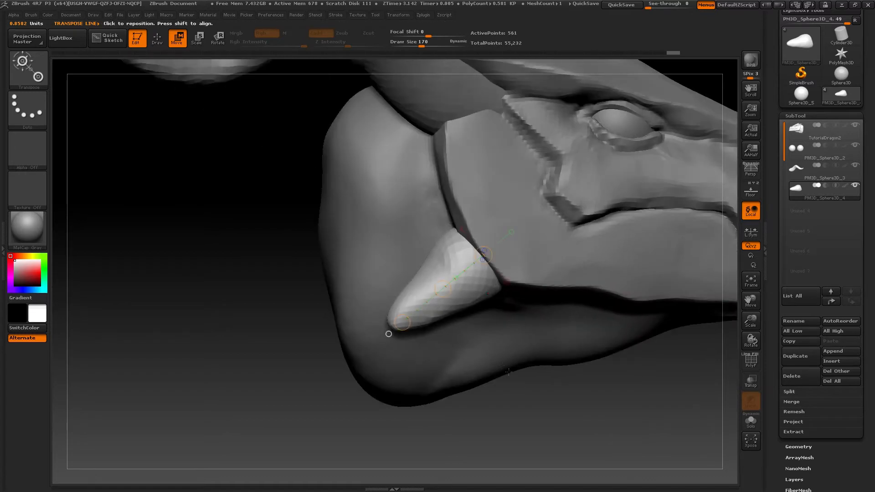
- Pull the jaw horn's tip to a sharper point with a smaller Move brush and smooth the surface near it
key(b)
key(m)
key(v)
drag(419, 324, 403, 318)
mouse_move(314, 338)
mouse_down()
mouse_move(407, 325)
mouse_move(399, 321)
mouse_up()
drag(410, 353, 365, 348)
key(s)
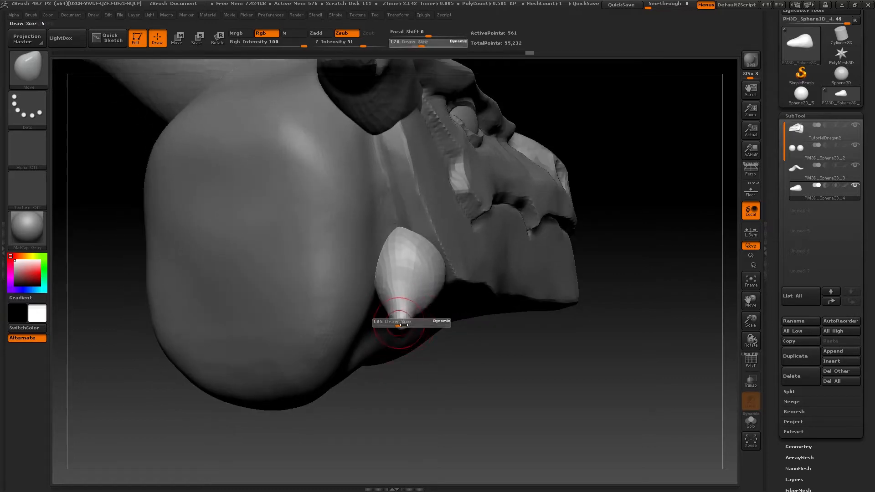
drag(405, 322, 394, 322)
drag(419, 355, 367, 336)
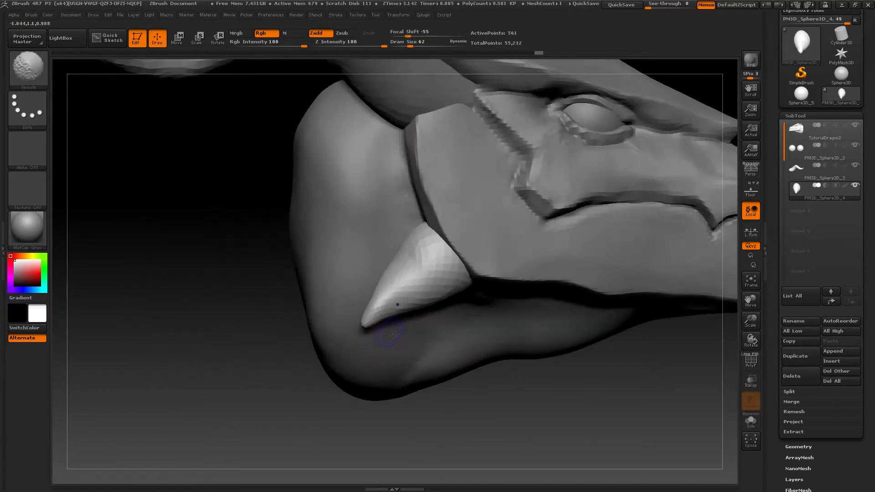
drag(426, 320, 438, 315)
- Flatten the jaw horn's sides into hard planes using the TrimDynamic brush at draw size 175
key(b)
key(t)
key(d)
key(s)
drag(434, 272, 445, 272)
drag(430, 278, 446, 277)
drag(394, 316, 435, 310)
drag(391, 229, 445, 290)
- Trim the jaw horn's tip and underside with TrimDynamic and check its shape from behind
drag(370, 319, 374, 321)
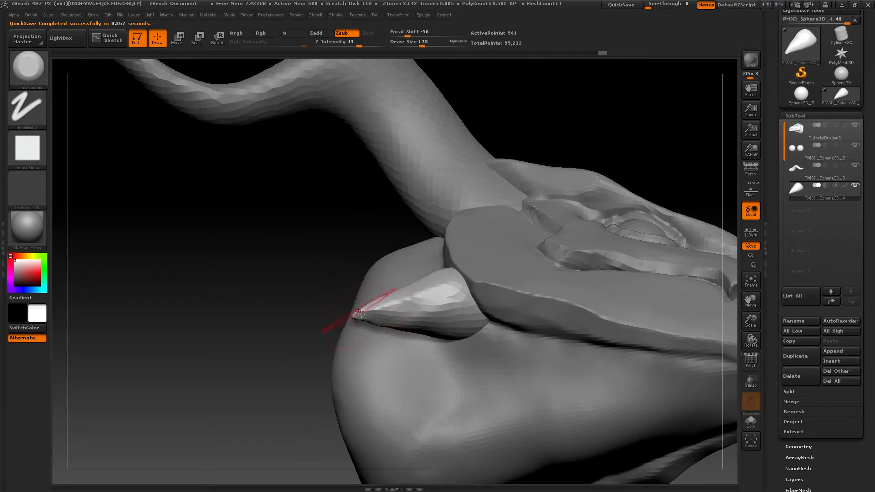
mouse_move(362, 315)
right_down()
mouse_move(381, 316)
mouse_move(393, 291)
right_up()
drag(363, 316, 363, 325)
mouse_move(365, 322)
right_down()
mouse_move(351, 325)
mouse_move(368, 315)
right_up()
drag(365, 311, 367, 322)
right_drag(368, 320, 358, 321)
drag(356, 322, 362, 327)
right_drag(360, 321, 388, 319)
mouse_move(363, 331)
mouse_down()
mouse_move(373, 341)
mouse_move(417, 334)
mouse_up()
right_drag(410, 335, 415, 345)
ctrl+right_drag(415, 392, 431, 362)
right_drag(387, 345, 423, 339)
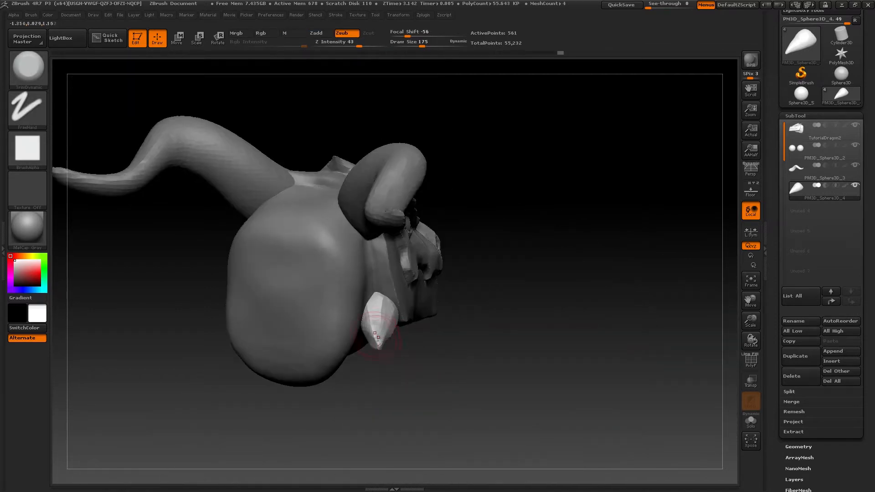
right_drag(377, 326, 473, 348)
ctrl+right_drag(506, 379, 536, 351)
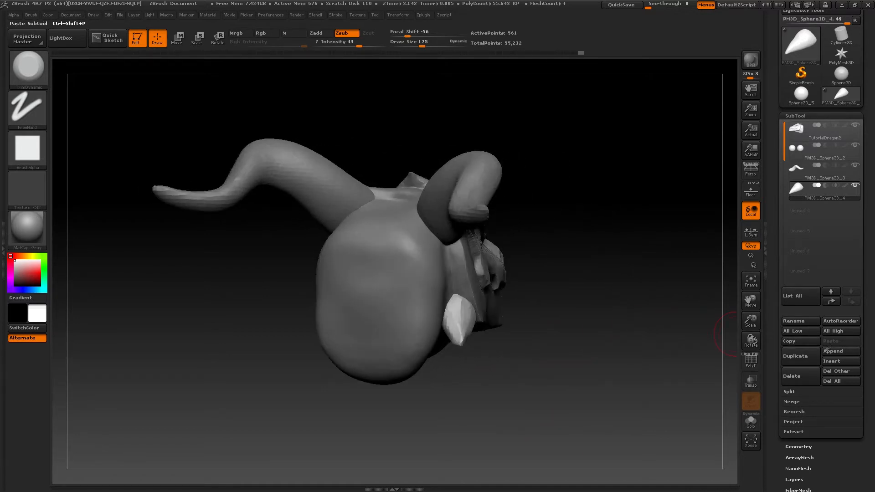
- Try to copy the jaw horn to the opposite side of the head with Mirror And Weld
click(806, 447)
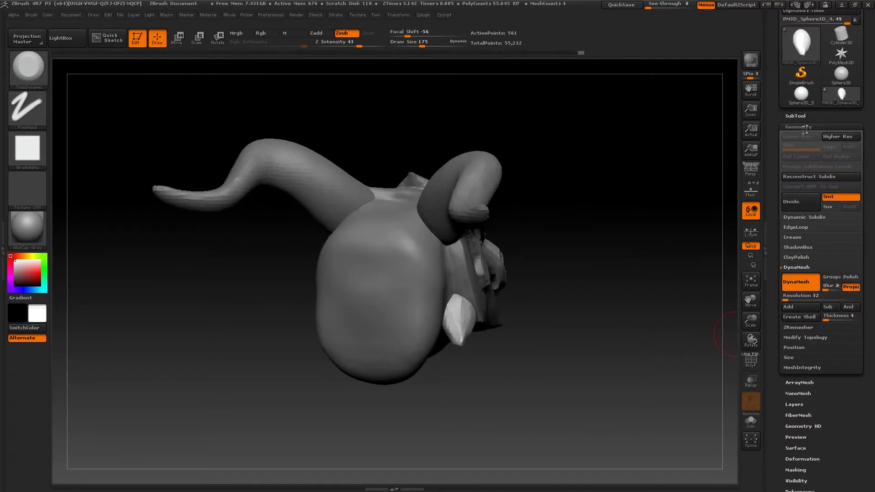
click(827, 338)
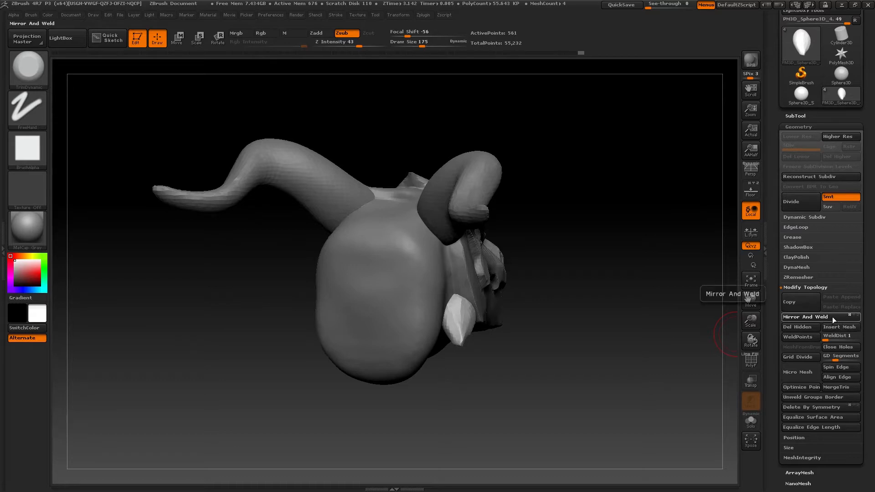
click(832, 320)
right_drag(328, 320, 575, 336)
alt+right_drag(575, 337, 474, 289)
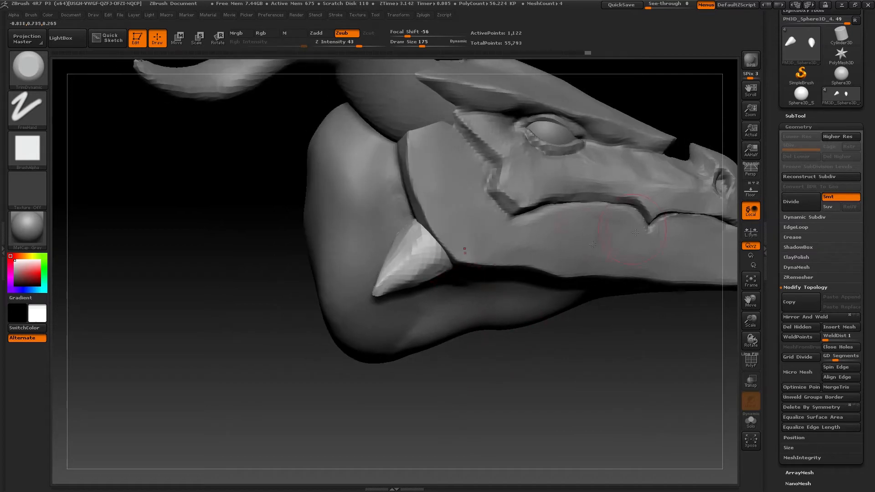
- Undo the jaw horn's mirroring to return to the single horn
click(807, 116)
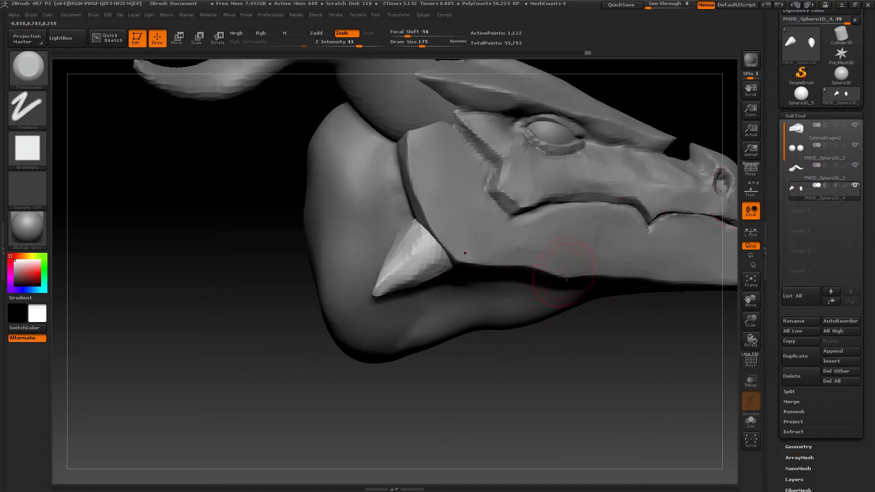
drag(283, 269, 540, 268)
ctrl+shift+click(495, 272)
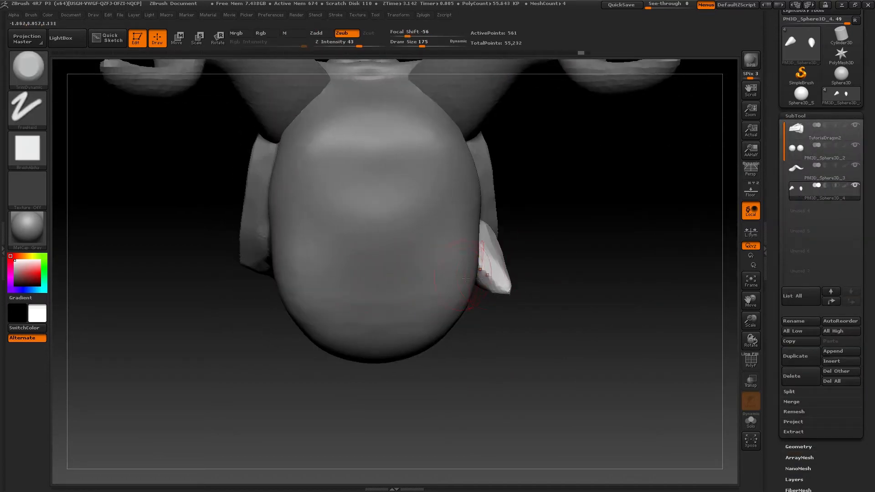
mouse_move(466, 279)
mouse_down()
mouse_move(255, 274)
mouse_move(461, 268)
mouse_up()
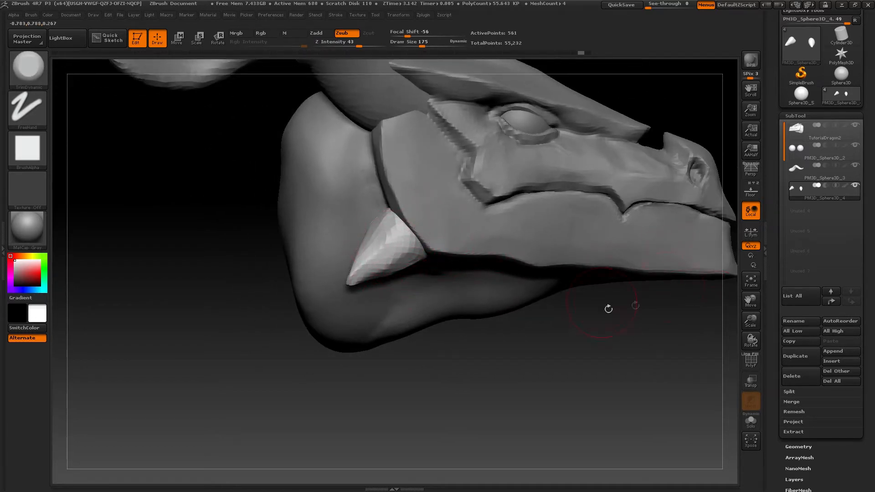
alt+drag(609, 309, 568, 296)
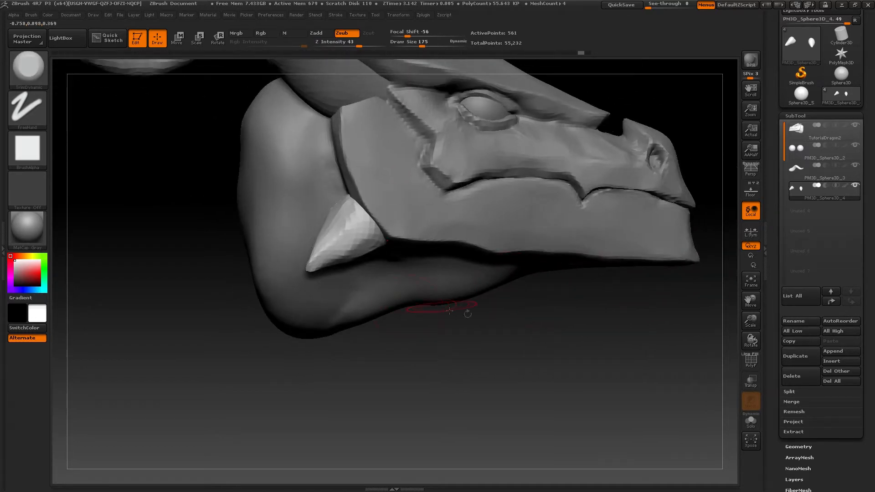
- Duplicate the jaw horn subtool and move one copy forward to the lower jaw's bottom edge
click(800, 356)
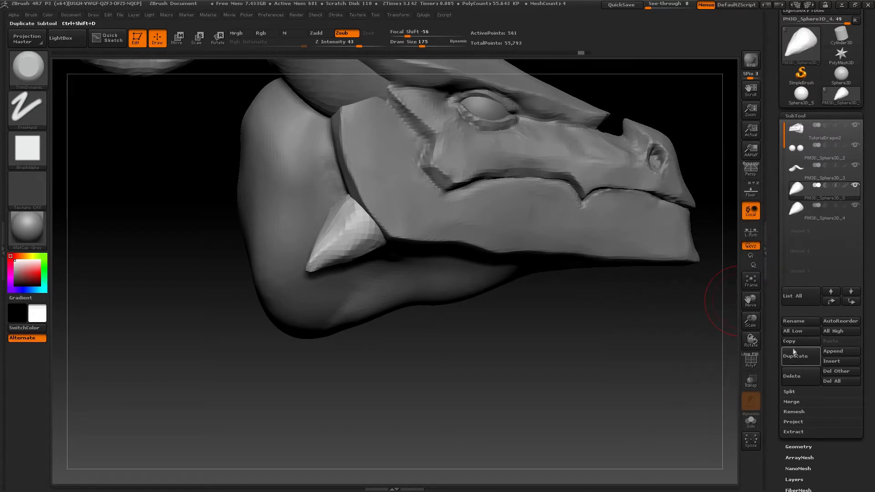
click(802, 214)
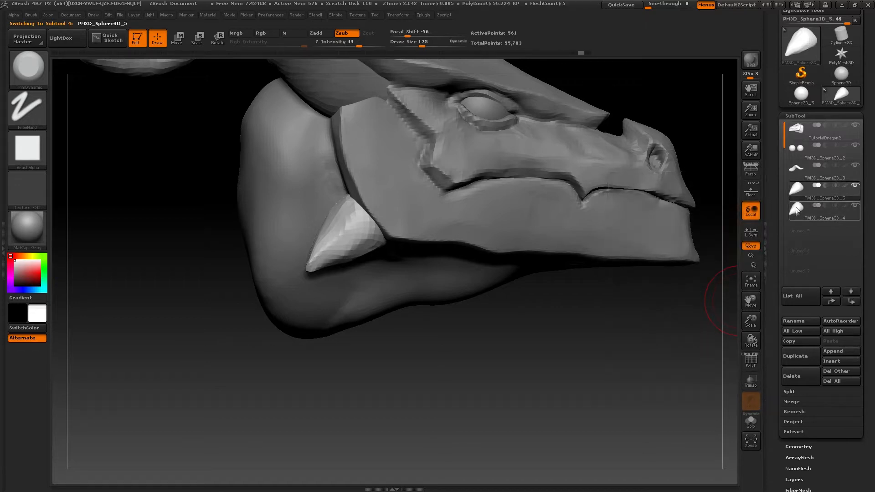
key(w)
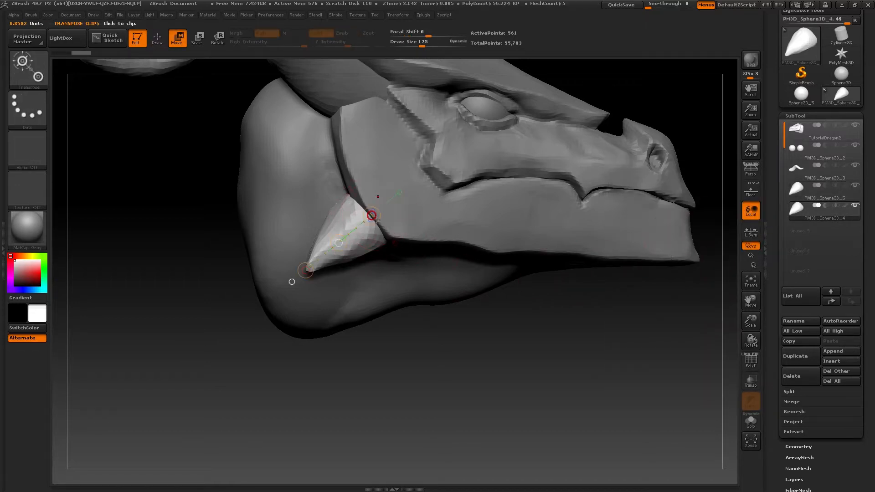
mouse_move(374, 222)
mouse_down()
mouse_move(329, 263)
mouse_move(434, 264)
mouse_move(525, 286)
mouse_up()
alt+drag(589, 299, 545, 301)
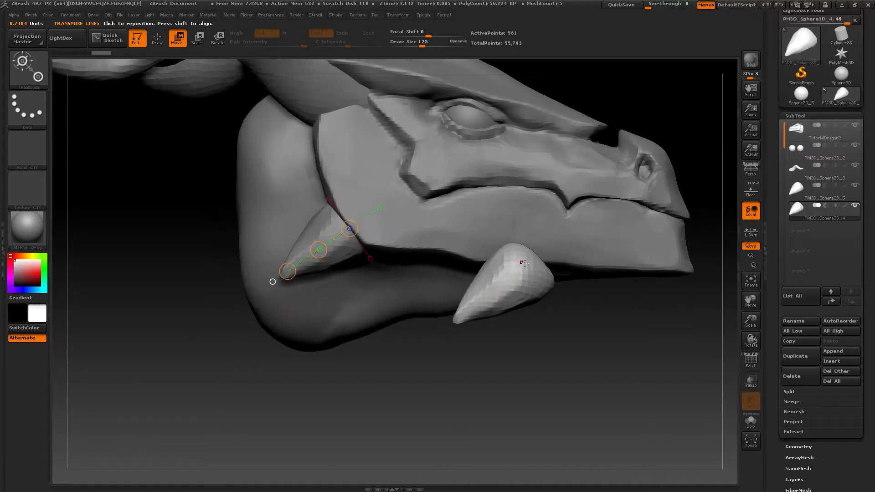
- Scale the copied horn down to a small spike and rotate it to point downward
mouse_move(523, 263)
mouse_down()
mouse_move(459, 321)
mouse_move(458, 312)
mouse_move(506, 292)
mouse_move(483, 313)
mouse_move(510, 296)
mouse_move(519, 302)
mouse_up()
key(r)
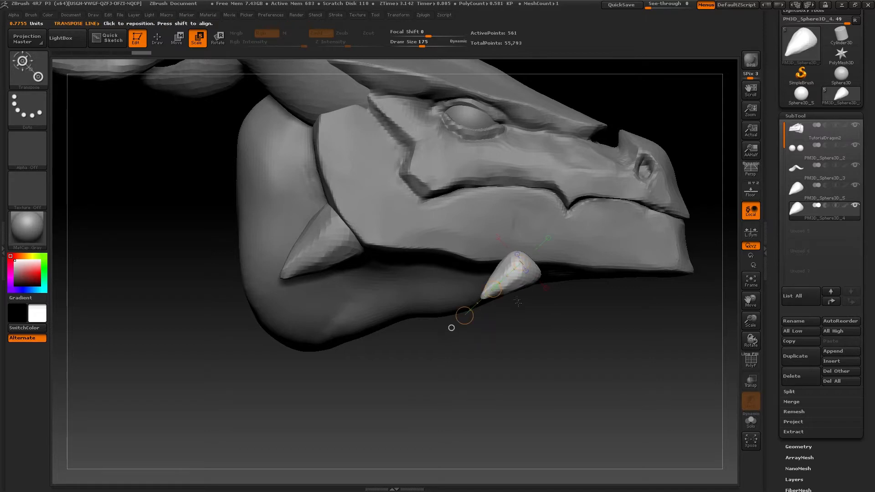
drag(465, 315, 595, 313)
key(r)
- Move the small spike inward and upward so its base is embedded in the lower jaw's bottom edge
key(w)
drag(472, 289, 428, 298)
drag(503, 314, 565, 295)
drag(453, 294, 445, 295)
drag(483, 297, 534, 291)
mouse_move(507, 296)
mouse_down()
mouse_move(580, 286)
mouse_move(580, 308)
mouse_move(608, 294)
mouse_move(555, 278)
mouse_move(504, 283)
mouse_up()
drag(518, 278, 517, 261)
click(517, 261)
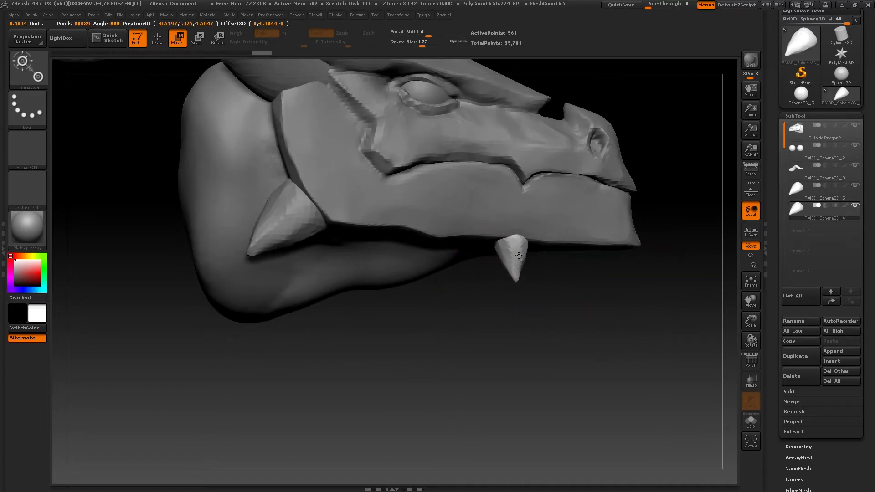
drag(562, 281, 574, 242)
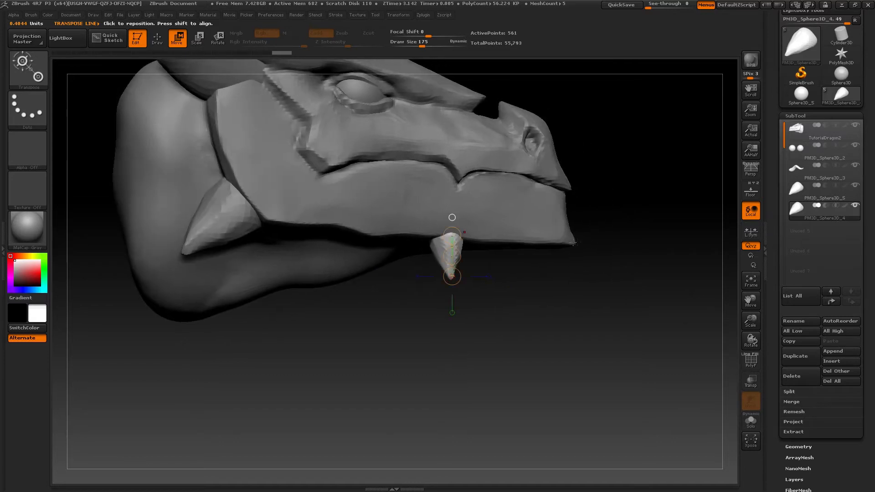
mouse_move(484, 260)
mouse_down()
mouse_move(466, 262)
mouse_move(527, 261)
mouse_move(437, 278)
mouse_move(486, 276)
mouse_up()
- Duplicate the small jaw spike and move one copy forward beneath the chin
click(797, 357)
drag(534, 292, 504, 256)
drag(354, 254, 365, 255)
drag(471, 259, 520, 264)
drag(370, 260, 368, 260)
drag(506, 269, 475, 268)
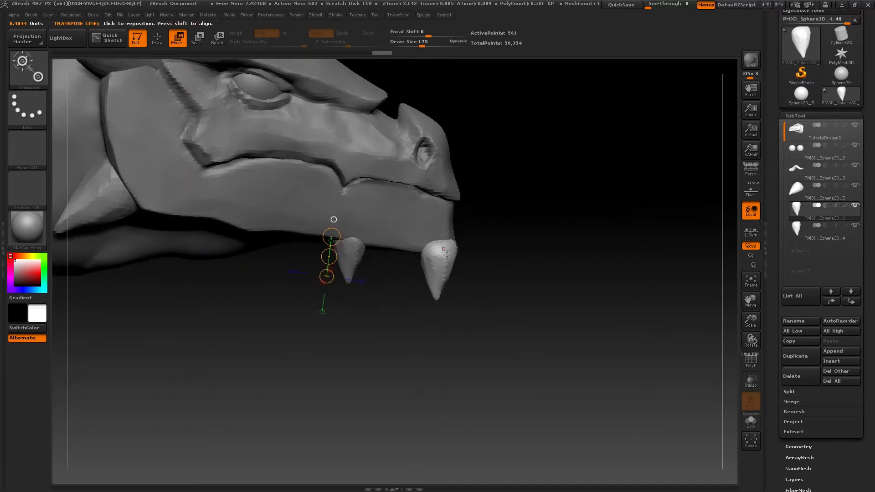
- Adjust the front spike's placement and tilt beneath the chin with the Transpose line
mouse_move(439, 246)
mouse_down()
mouse_move(437, 293)
mouse_move(460, 289)
mouse_move(422, 279)
mouse_move(446, 282)
mouse_up()
key(r)
drag(499, 283, 458, 281)
mouse_move(471, 252)
mouse_down()
mouse_move(466, 284)
mouse_move(455, 285)
mouse_move(499, 301)
mouse_move(464, 273)
mouse_up()
- Reshape the chin spike into a longer, outward-leaning form with the Move brush at draw size 332
key(b)
key(m)
key(v)
key(s)
mouse_move(465, 272)
mouse_down()
mouse_move(497, 274)
mouse_move(475, 279)
mouse_move(495, 298)
mouse_up()
key(s)
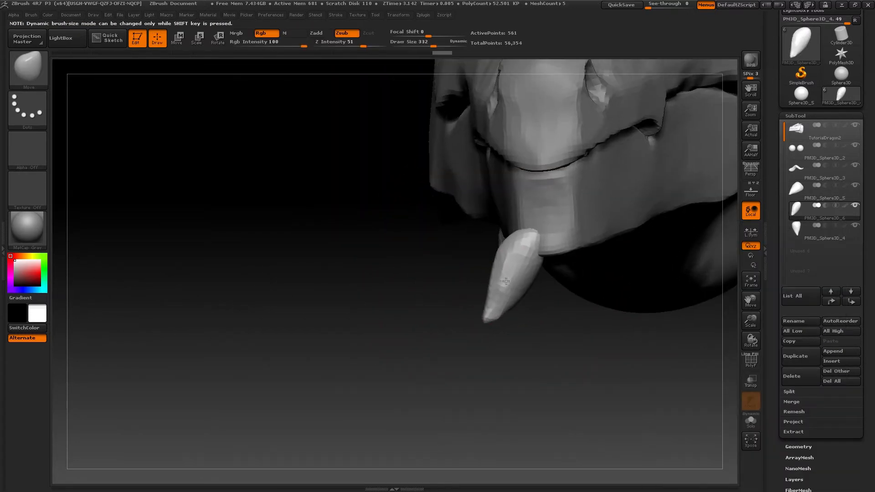
- Bend the chin spike into a curved fang shape with the Move brush at draw size 186
key(s)
drag(511, 263, 497, 264)
mouse_move(510, 265)
mouse_down()
mouse_move(575, 284)
mouse_move(492, 255)
mouse_up()
drag(478, 308, 422, 310)
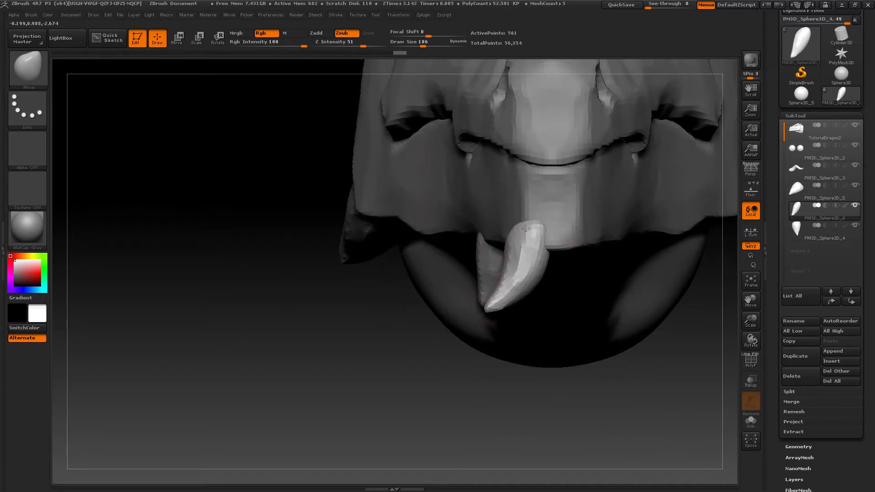
drag(551, 232, 538, 249)
- Build up flesh around the chin spike's base and the front lower jaw on the head with ClayBuildup at draw size 93
alt+click(524, 207)
alt+drag(519, 191, 518, 214)
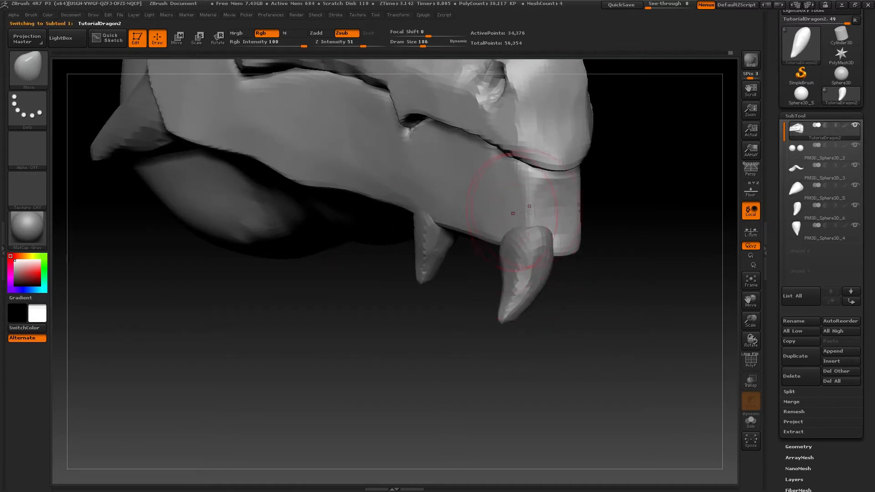
key(b)
key(c)
key(b)
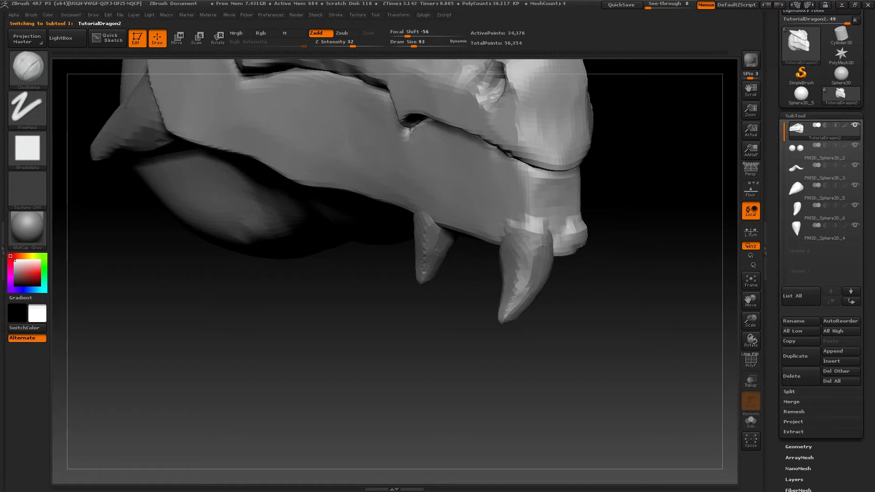
drag(521, 239, 506, 238)
mouse_move(483, 244)
right_down()
mouse_move(516, 247)
mouse_move(459, 248)
right_up()
mouse_move(471, 277)
mouse_down()
mouse_move(479, 237)
mouse_move(461, 257)
mouse_up()
right_drag(458, 264, 457, 288)
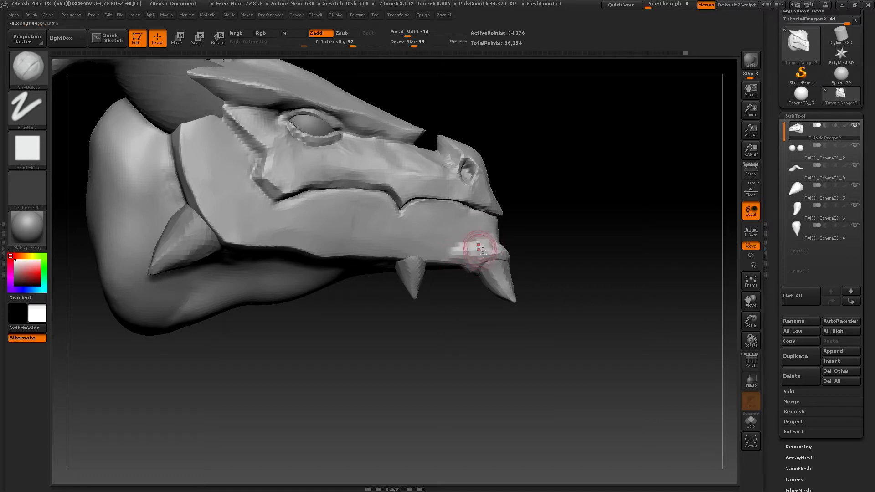
drag(501, 251, 471, 248)
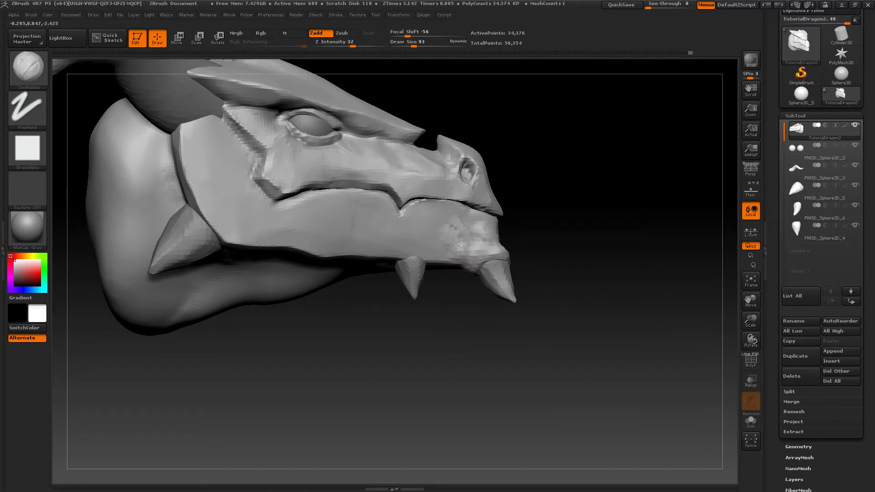
mouse_move(456, 246)
right_down()
mouse_move(514, 243)
mouse_move(455, 269)
mouse_move(475, 276)
mouse_move(453, 266)
mouse_move(483, 301)
mouse_move(452, 280)
mouse_move(455, 261)
right_up()
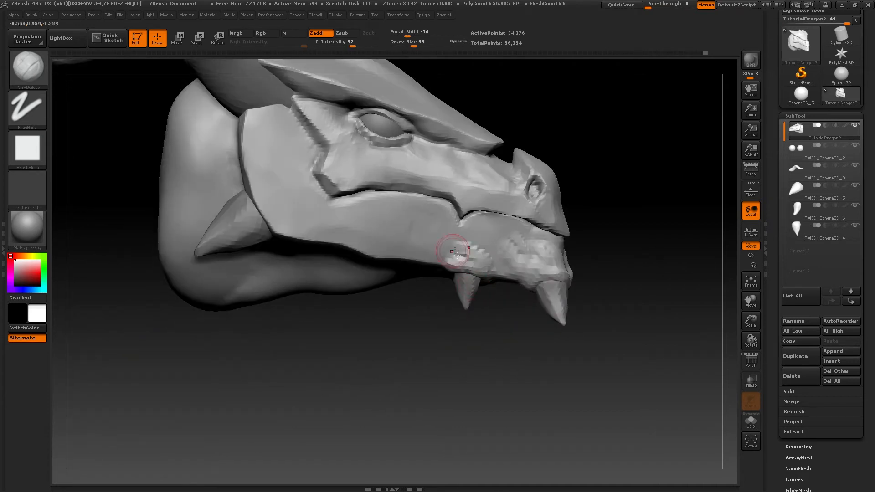
- Build up a raised socket around the small jaw spike's base and smooth it into the lower jaw
mouse_move(509, 278)
right_down()
mouse_move(501, 257)
mouse_move(525, 257)
mouse_move(567, 270)
mouse_move(557, 289)
mouse_move(617, 297)
mouse_move(512, 302)
mouse_move(531, 313)
mouse_move(522, 304)
right_up()
key(shift)
shift+drag(521, 305, 492, 316)
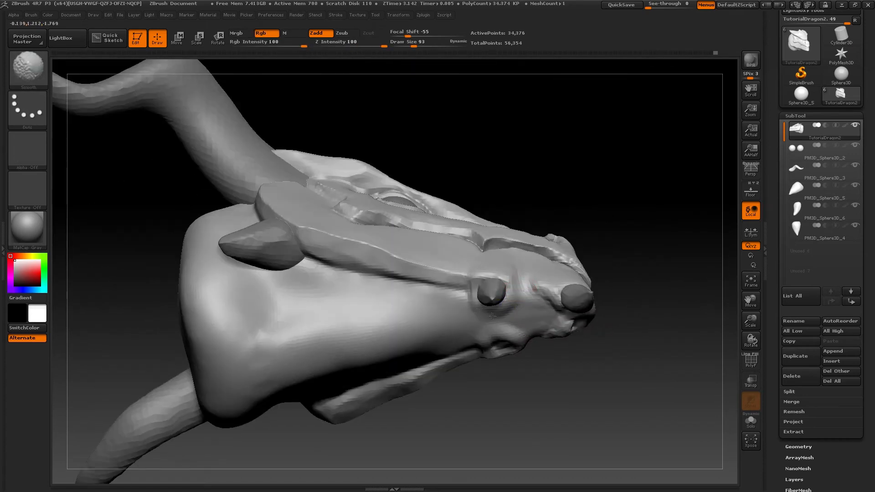
mouse_move(517, 303)
right_down()
mouse_move(504, 313)
mouse_move(509, 294)
mouse_move(505, 312)
right_up()
drag(497, 281, 500, 314)
shift+drag(501, 278, 509, 309)
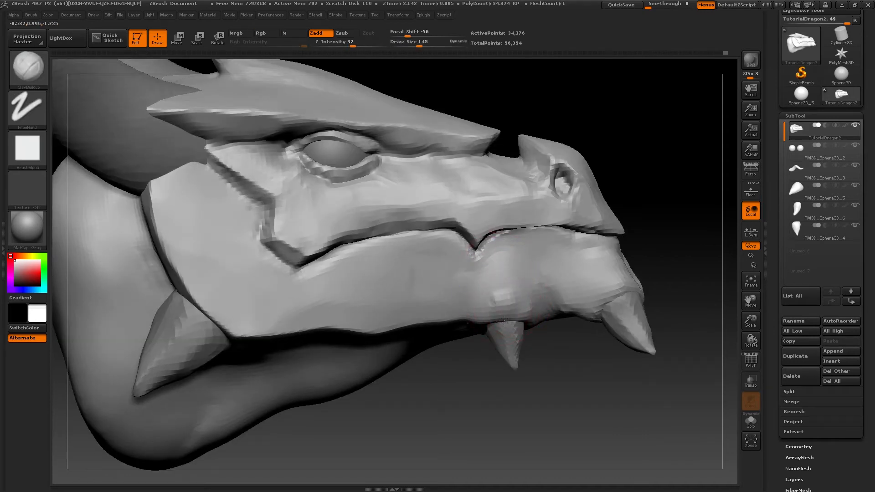
- Build up a clay ridge around the base of the horn behind the jaw with ClayBuildup at draw size 145
right_drag(505, 304, 421, 292)
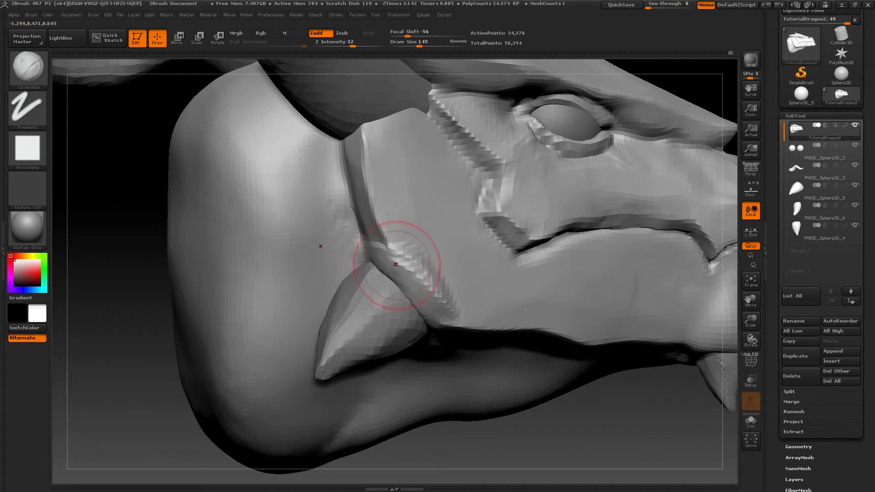
alt+right_drag(402, 289, 441, 280)
key(ctrl+z)
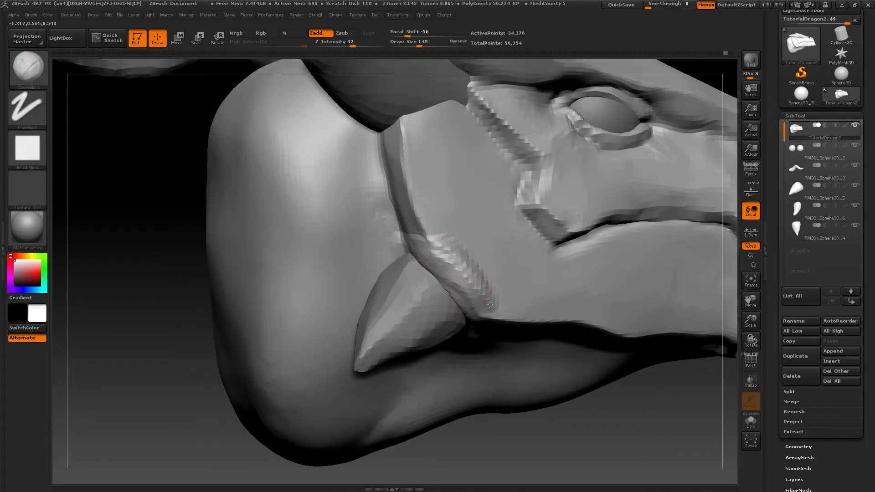
drag(490, 304, 490, 315)
right_drag(491, 319, 484, 310)
mouse_move(495, 343)
right_down()
mouse_move(502, 338)
mouse_move(419, 297)
right_up()
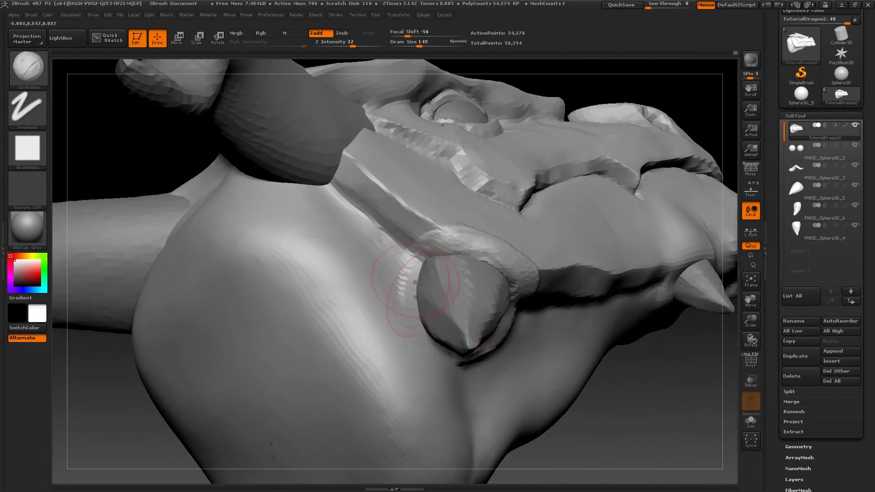
right_drag(438, 252, 422, 329)
mouse_move(471, 348)
right_down()
mouse_move(526, 337)
mouse_move(505, 308)
right_up()
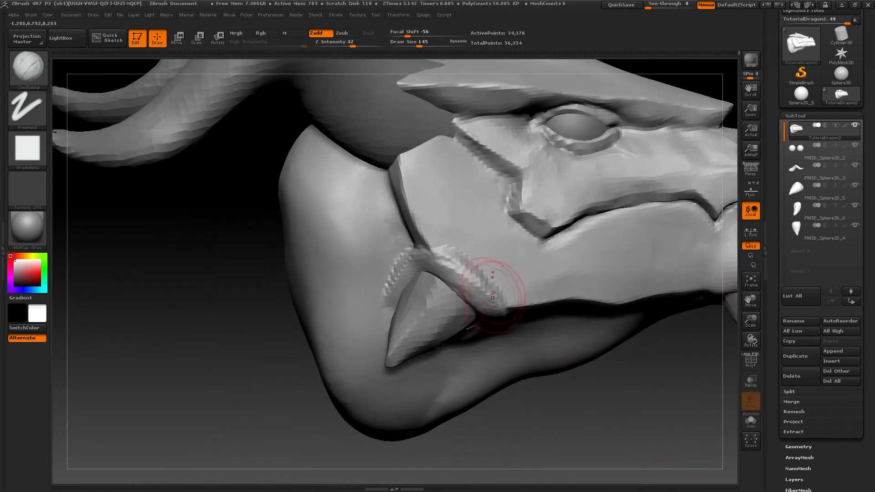
- Smooth the ridge around the rear jaw horn's base so it blends into the cheek and neck
mouse_move(492, 287)
mouse_down()
mouse_move(506, 246)
mouse_move(482, 232)
mouse_move(533, 276)
mouse_move(481, 241)
mouse_move(513, 249)
mouse_move(449, 248)
mouse_up()
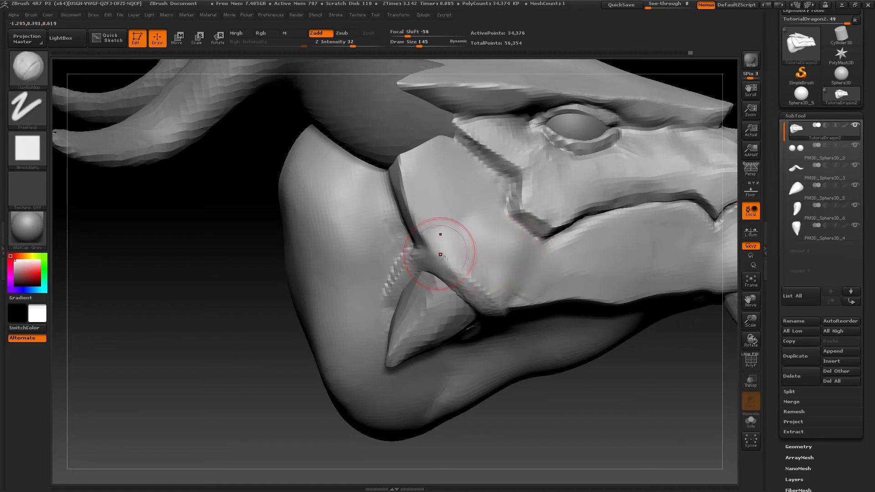
right_drag(441, 255, 431, 253)
mouse_move(431, 253)
mouse_down()
mouse_move(389, 274)
mouse_move(391, 264)
mouse_up()
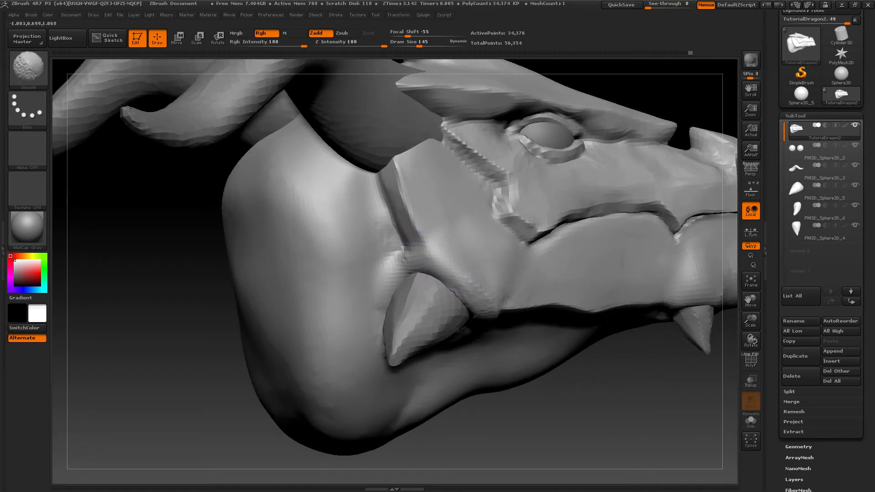
right_drag(391, 269, 396, 360)
mouse_move(455, 347)
mouse_down()
mouse_move(406, 289)
mouse_move(401, 301)
mouse_up()
right_drag(401, 301, 409, 343)
shift+drag(441, 364, 423, 365)
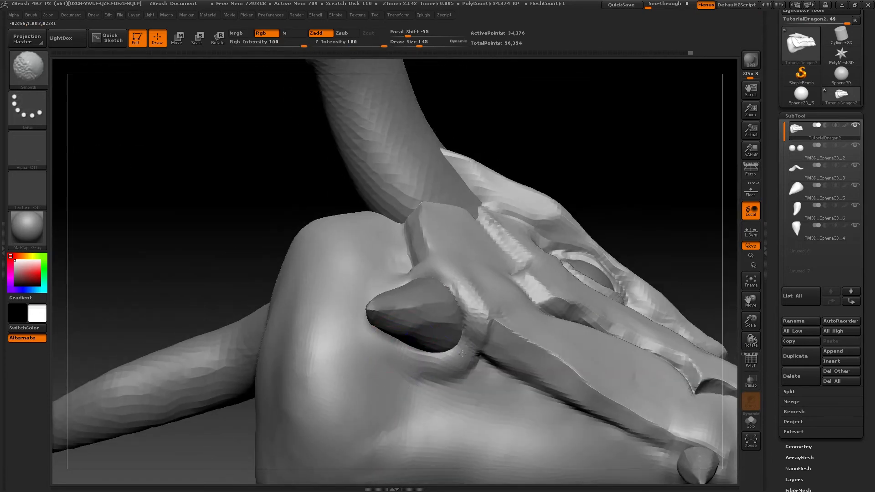
- Build up a rounded bulge at the jaw corner with ClayBuildup and smooth it toward the mouth corner
mouse_move(478, 335)
ctrl+right_down()
mouse_move(486, 335)
mouse_move(469, 366)
ctrl+right_up()
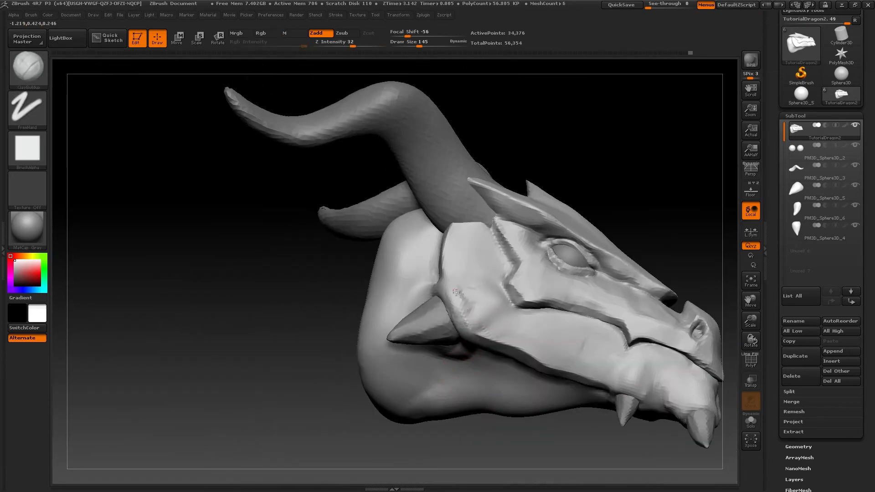
mouse_move(491, 312)
shift+mouse_down()
mouse_move(472, 309)
mouse_move(468, 296)
mouse_move(474, 306)
shift+mouse_up()
mouse_move(481, 305)
ctrl+right_down()
mouse_move(492, 264)
mouse_move(476, 278)
mouse_move(494, 334)
ctrl+right_up()
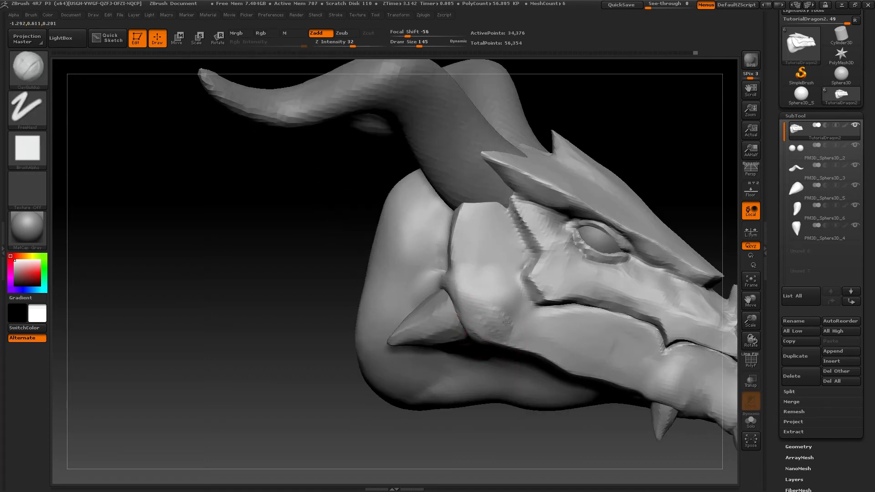
mouse_move(504, 289)
shift+mouse_down()
mouse_move(484, 292)
mouse_move(488, 299)
shift+mouse_up()
mouse_move(486, 318)
right_down()
mouse_move(489, 326)
mouse_move(491, 291)
right_up()
mouse_move(491, 291)
right_down()
mouse_move(439, 311)
mouse_move(479, 401)
mouse_move(505, 364)
mouse_move(474, 331)
mouse_move(445, 277)
mouse_move(463, 277)
right_up()
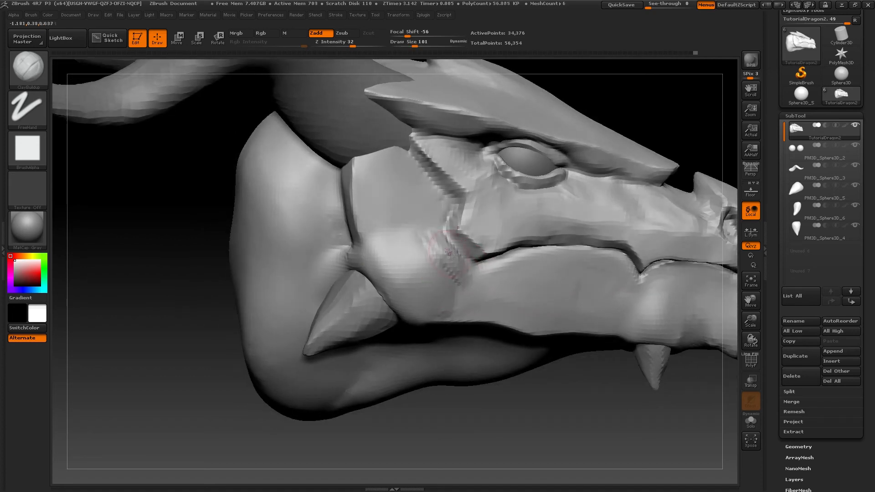
shift+drag(449, 253, 431, 244)
mouse_move(430, 273)
ctrl+right_down()
mouse_move(435, 240)
mouse_move(444, 294)
mouse_move(423, 272)
mouse_move(441, 288)
mouse_move(449, 280)
ctrl+right_up()
- Flatten the jaw-corner bulge and the plate edge around the horn with the TrimDynamic brush at draw size 175
key(b)
key(t)
key(d)
key(s)
drag(360, 242, 358, 259)
alt+right_drag(367, 246, 357, 232)
key(f)
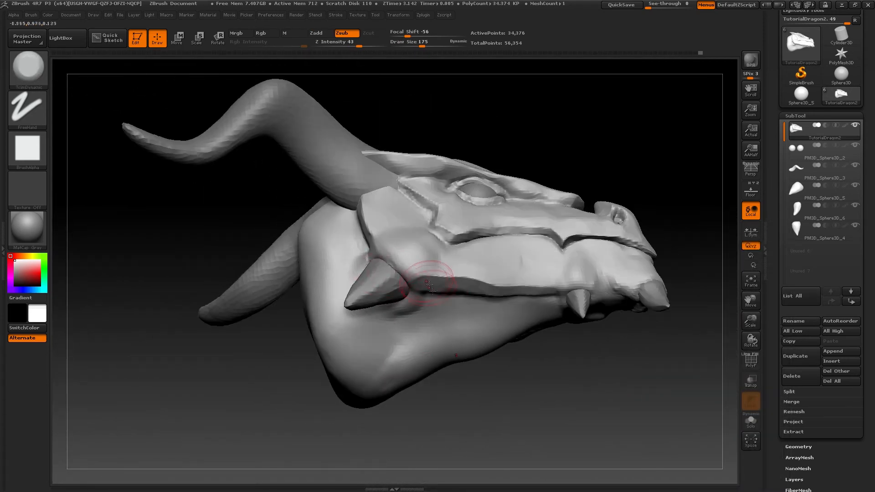
right_drag(453, 295, 439, 263)
- Add clay to the underside of the jaw corner in front of the horn with ClayBuildup at draw size 126
key(b)
key(c)
key(b)
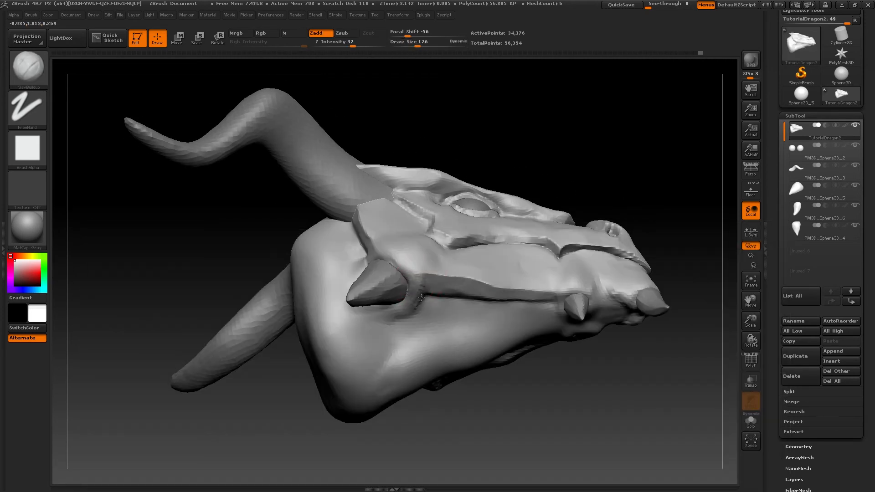
right_drag(424, 284, 429, 301)
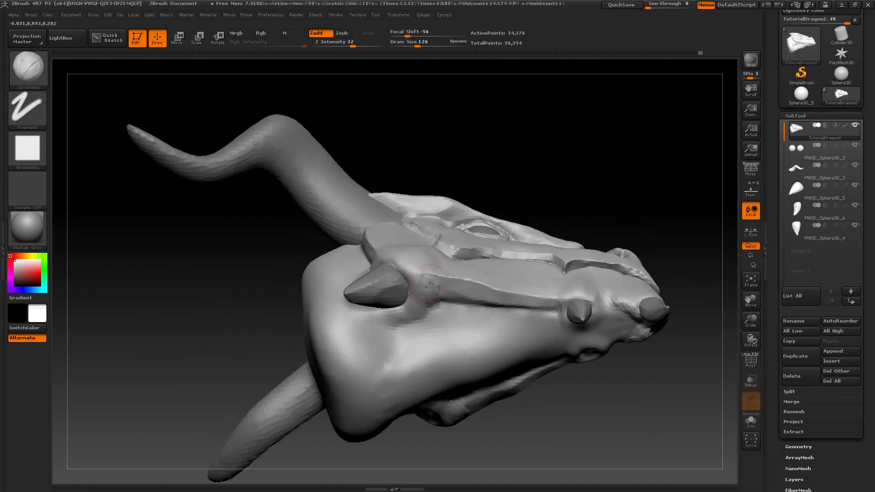
drag(431, 287, 431, 274)
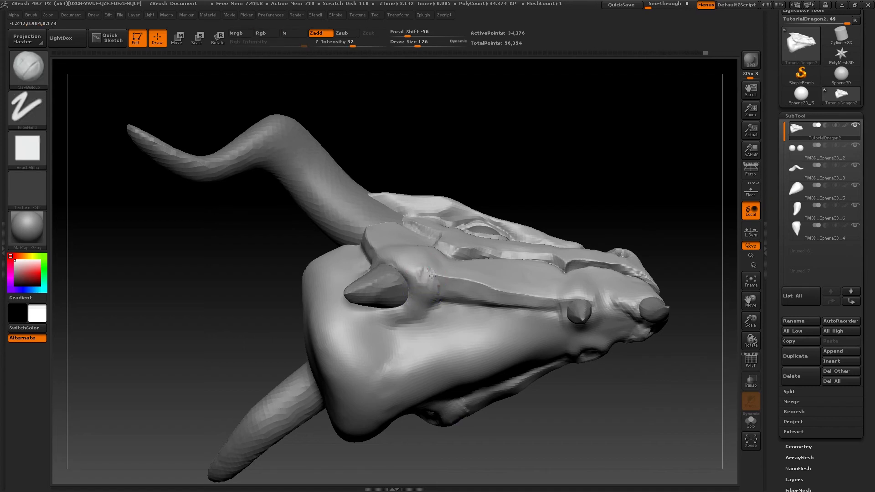
right_drag(424, 272, 454, 326)
- Select the horn behind the jaw and copy it to the other side of the head with Mirror And Weld
alt+right_drag(487, 279, 442, 273)
right_drag(484, 299, 465, 330)
right_drag(537, 321, 657, 302)
alt+right_drag(668, 301, 623, 304)
click(799, 184)
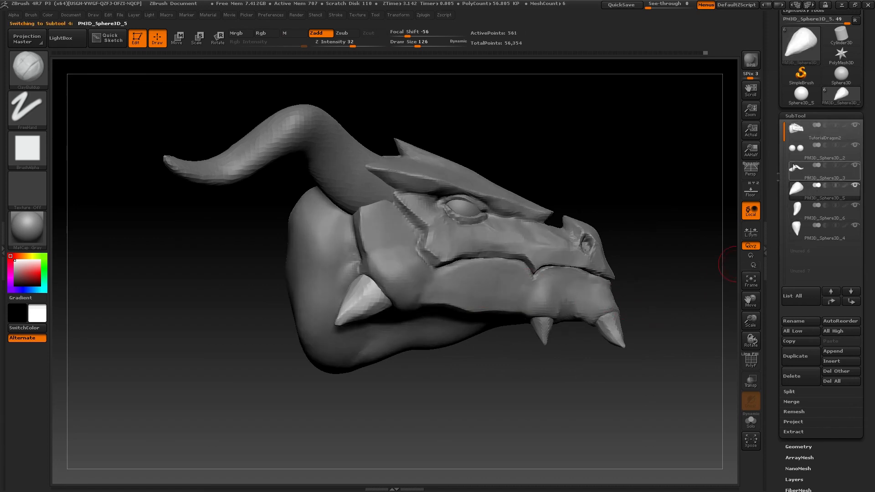
click(798, 209)
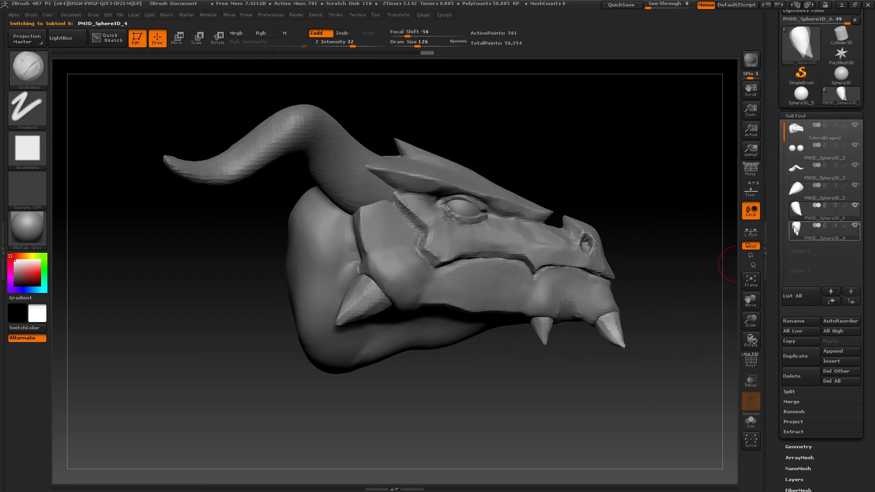
click(797, 228)
click(797, 188)
alt+right_drag(704, 353, 684, 306)
drag(774, 371, 773, 322)
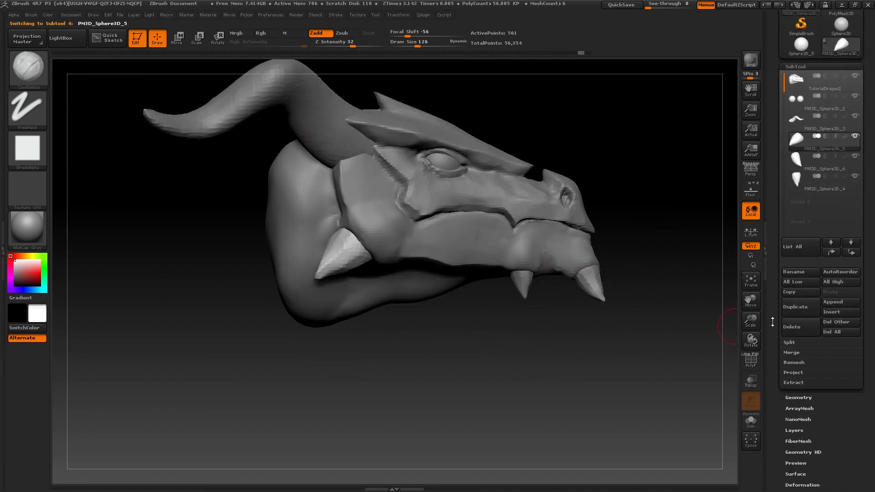
click(802, 398)
click(795, 66)
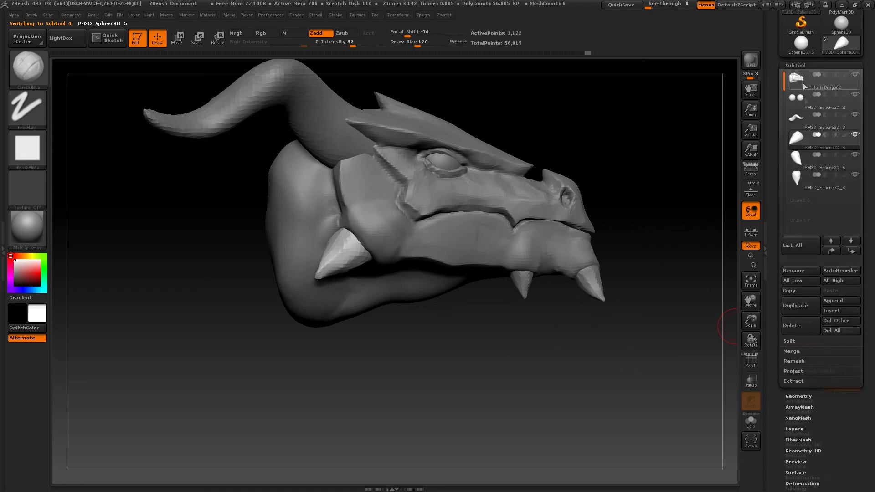
- Mirror and weld the chin spike and the small jaw spike to the other side, and reselect the head subtool
click(801, 163)
click(798, 396)
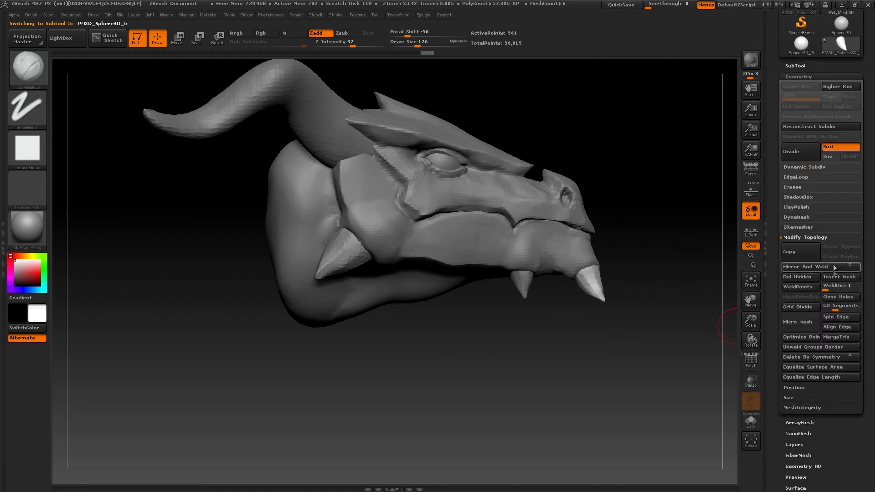
click(812, 268)
click(797, 180)
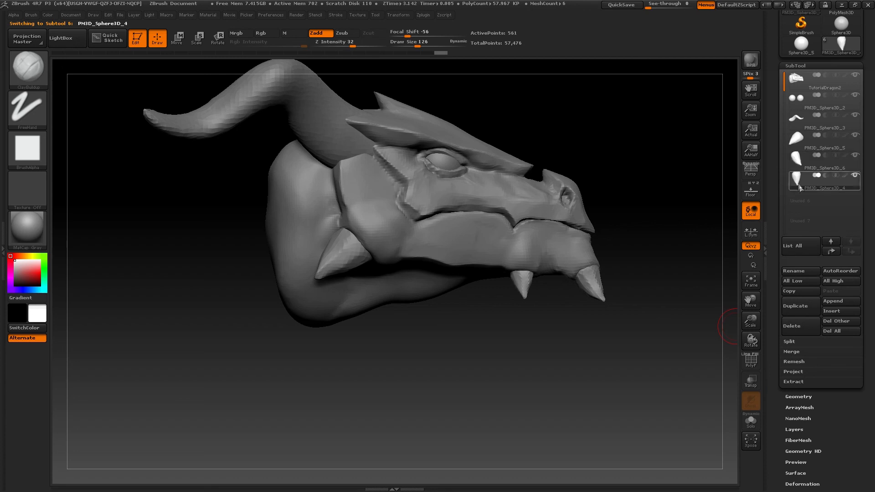
click(810, 396)
click(817, 269)
right_drag(702, 279, 470, 354)
alt+click(494, 278)
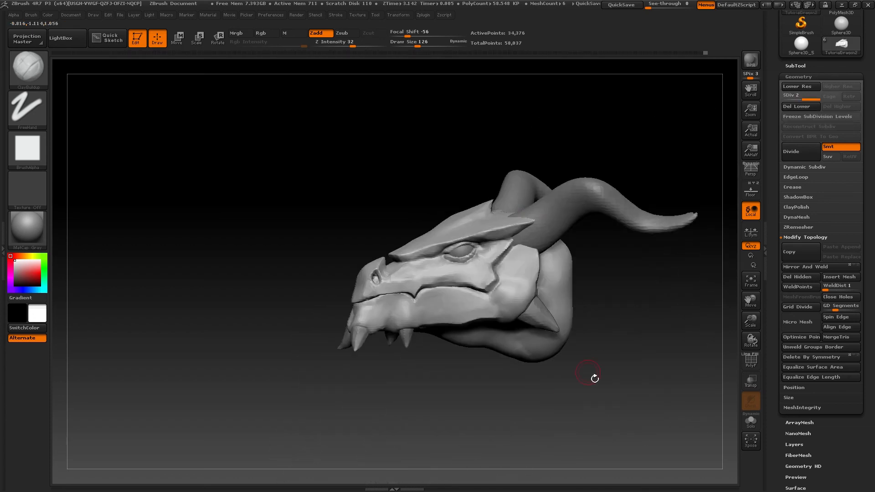
right_drag(602, 331, 488, 338)
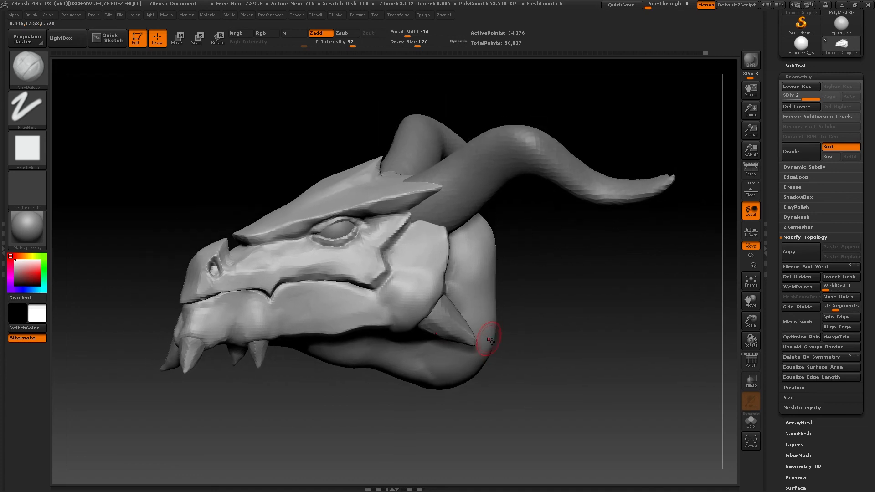